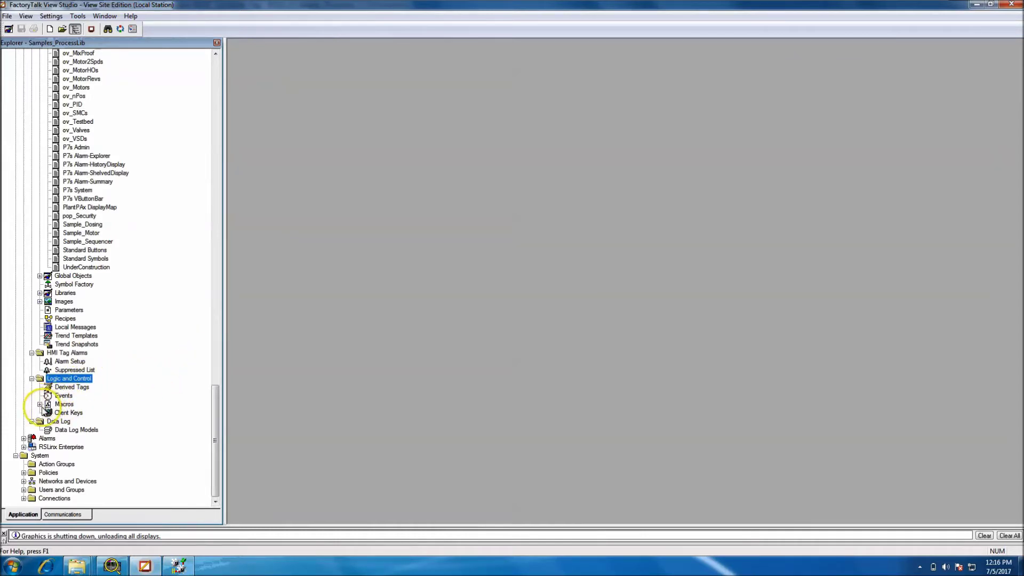
# - Start a new FactoryTalk View SE Client configuration file named "New Client", keeping the default storage location
pyautogui.moveTo(211, 423); pyautogui.dragTo(214, 426)
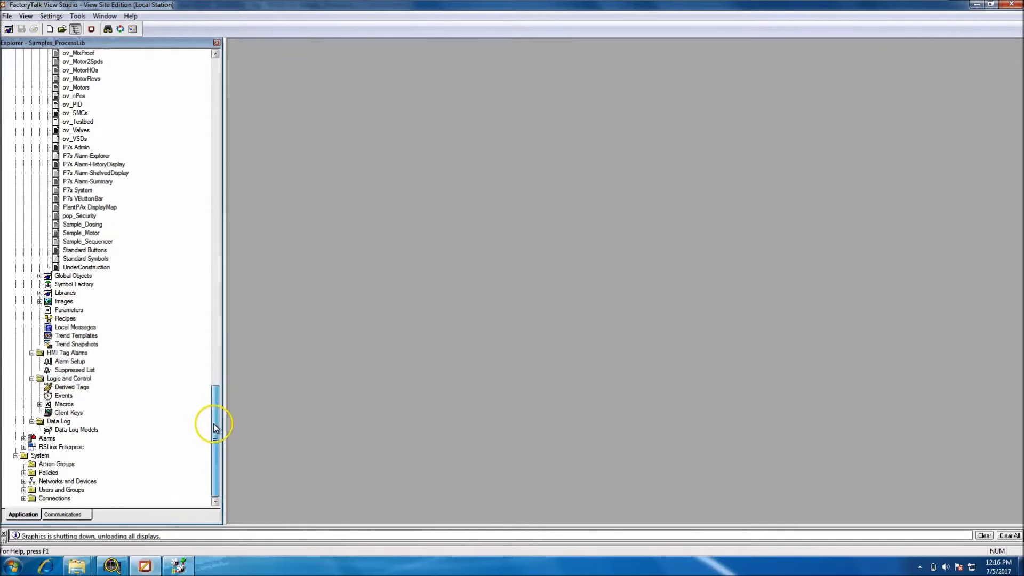
pyautogui.click(91, 30)
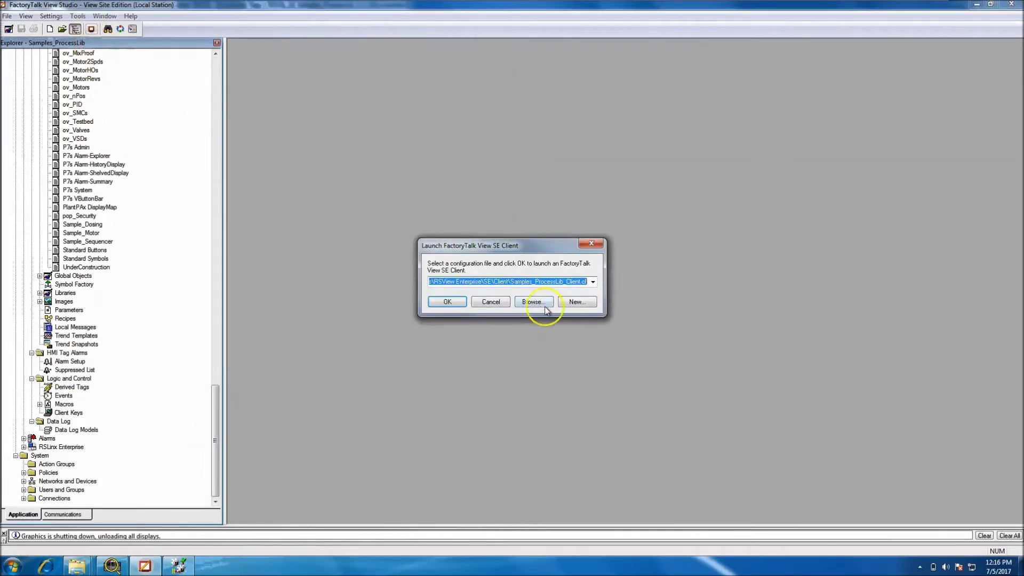
pyautogui.click(463, 308)
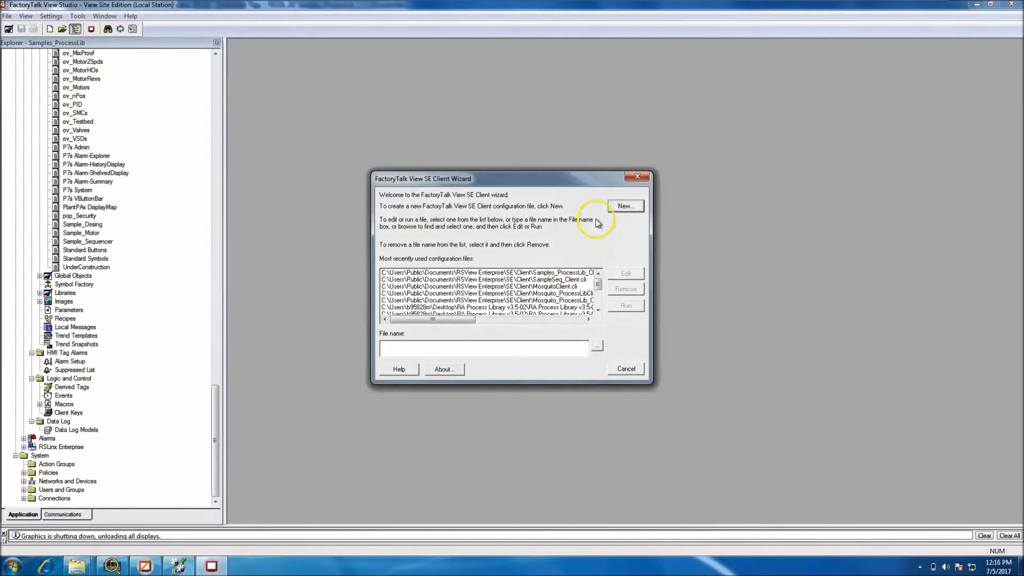
pyautogui.click(618, 208)
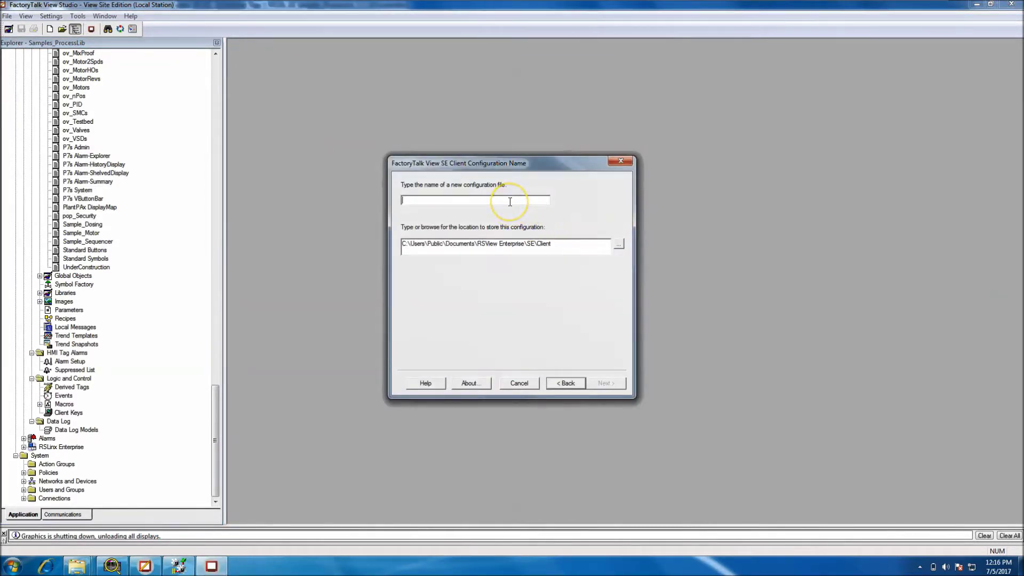
pyautogui.write('New Client')
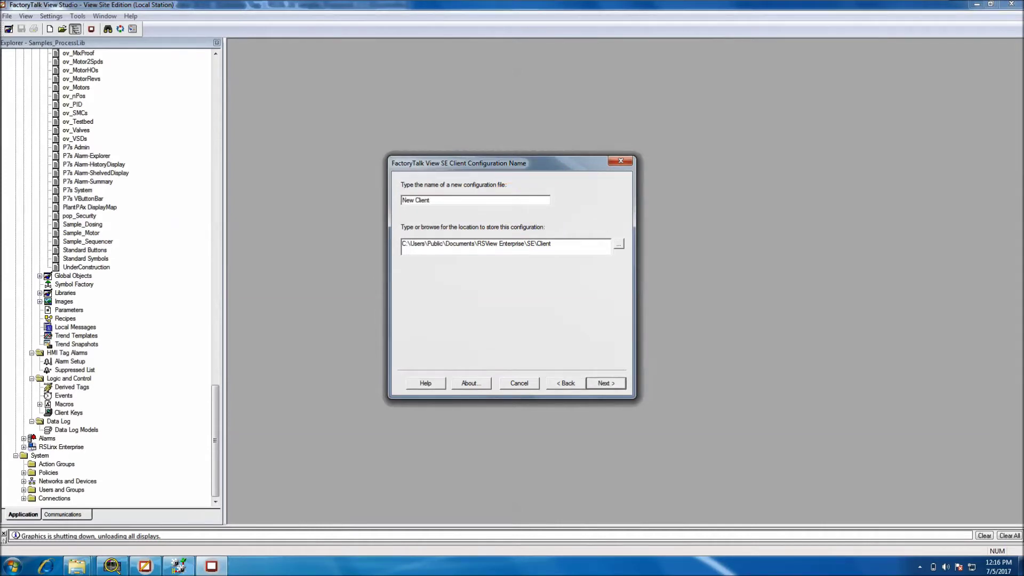
pyautogui.click(592, 384)
# - Set the client's application type to Local Station and connect it to the Samples_ProcessLib application
pyautogui.click(409, 220)
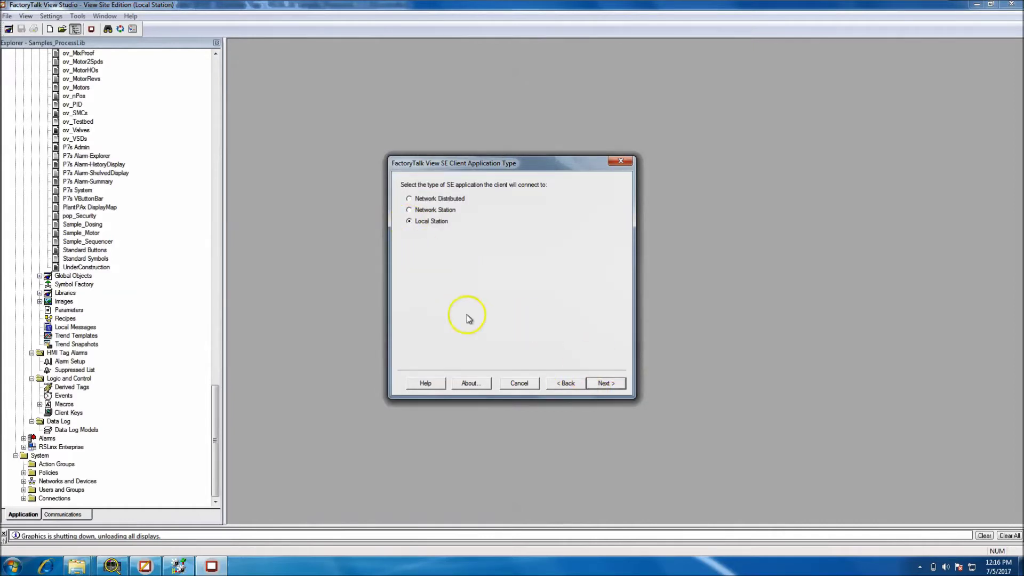
pyautogui.click(603, 383)
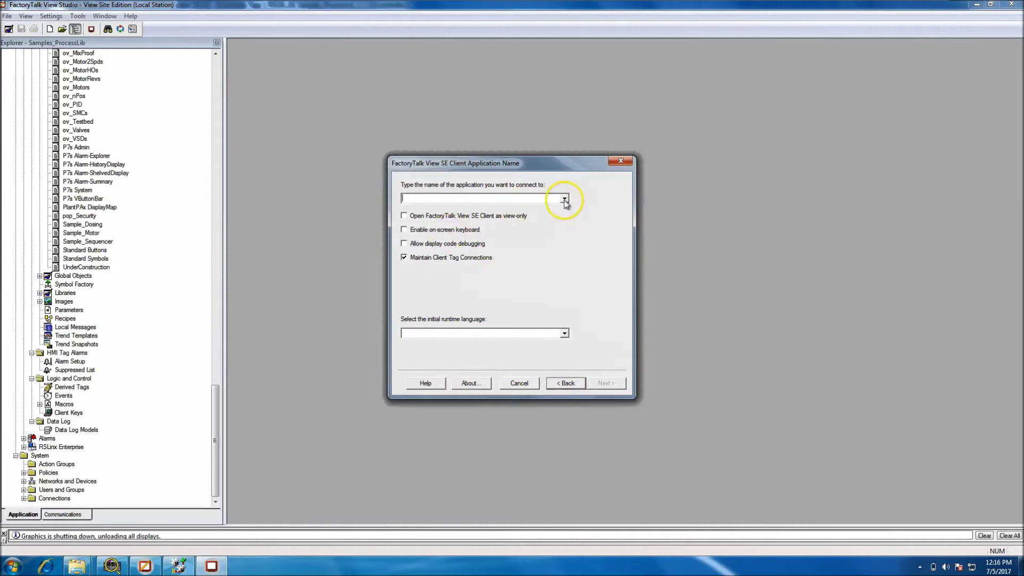
pyautogui.click(564, 199)
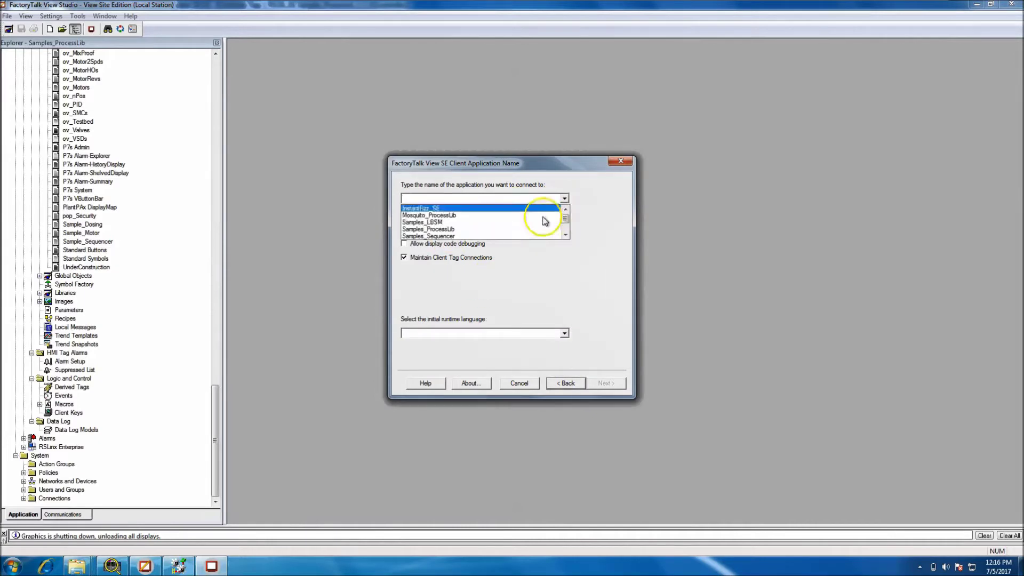
pyautogui.click(489, 229)
pyautogui.click(608, 382)
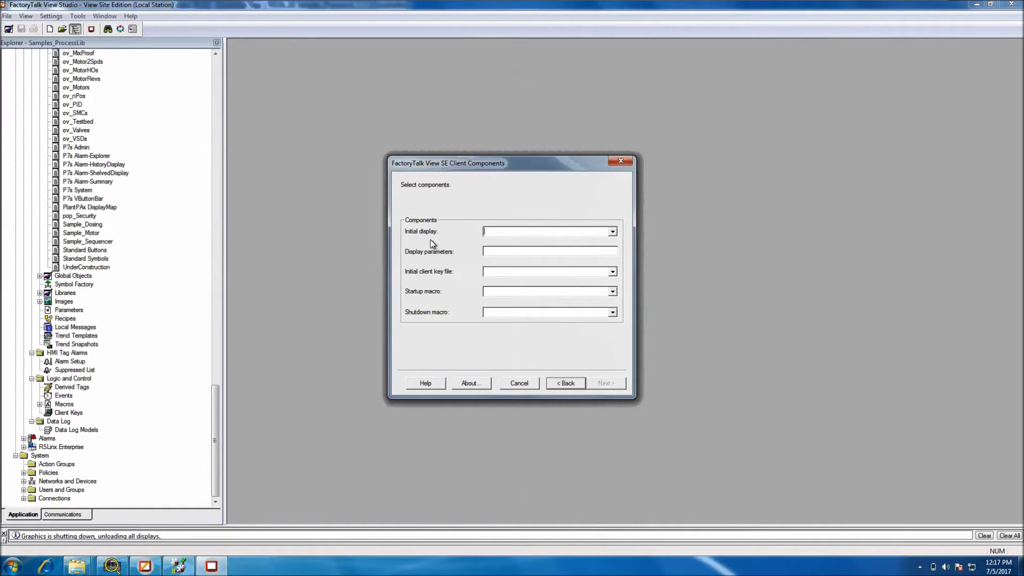
# - Choose Samples_ProcessLib_Client as the client's startup macro, leaving the initial display and client key file blank
pyautogui.click(612, 231)
pyautogui.click(507, 197)
pyautogui.click(613, 272)
pyautogui.click(614, 292)
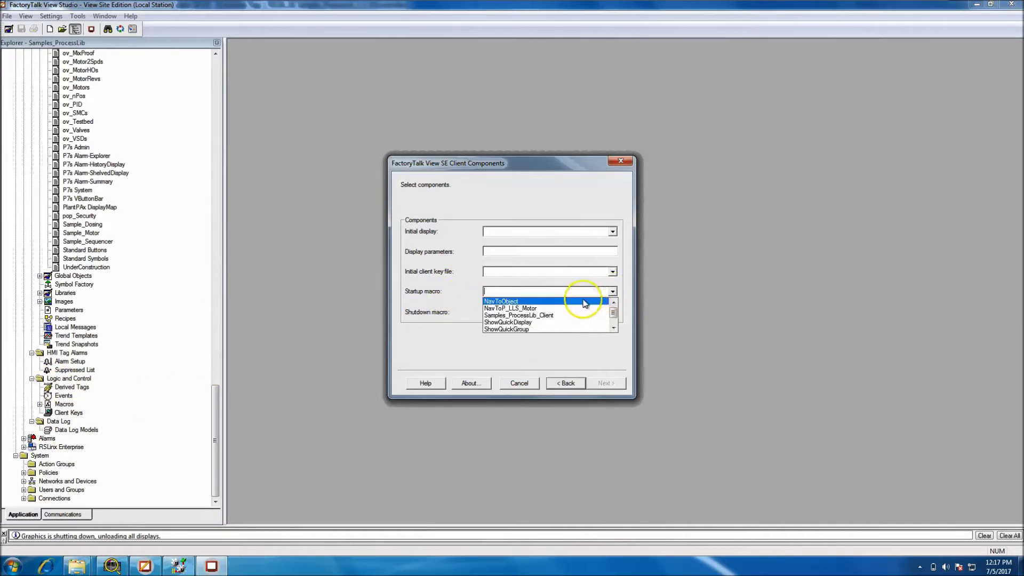
pyautogui.click(523, 316)
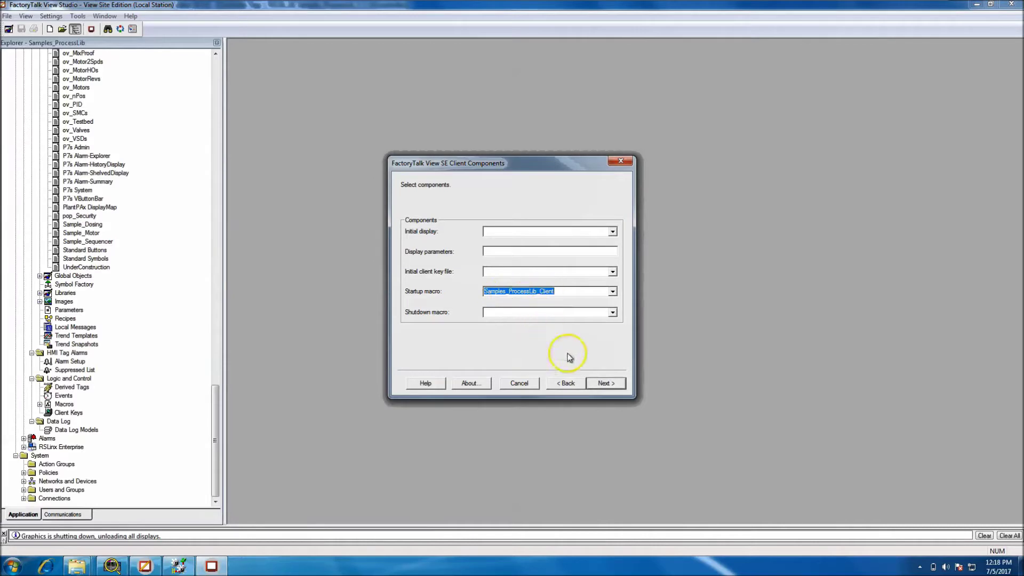
# - Return to View Studio, open the Samples_ProcessLib_Client macro and examine its "Abort * /D" line
pyautogui.press('Escape')
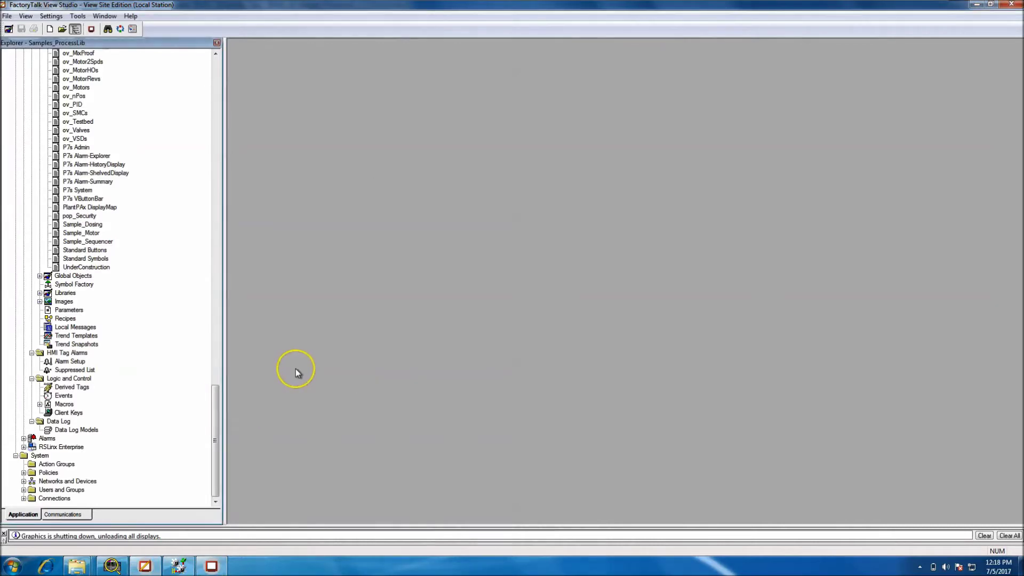
pyautogui.doubleClick(51, 405)
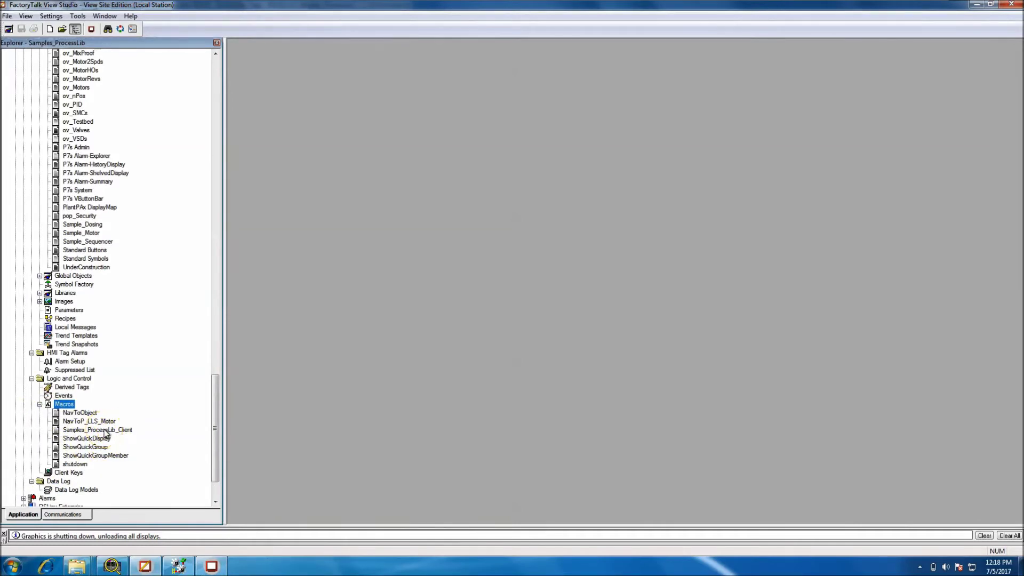
pyautogui.doubleClick(103, 429)
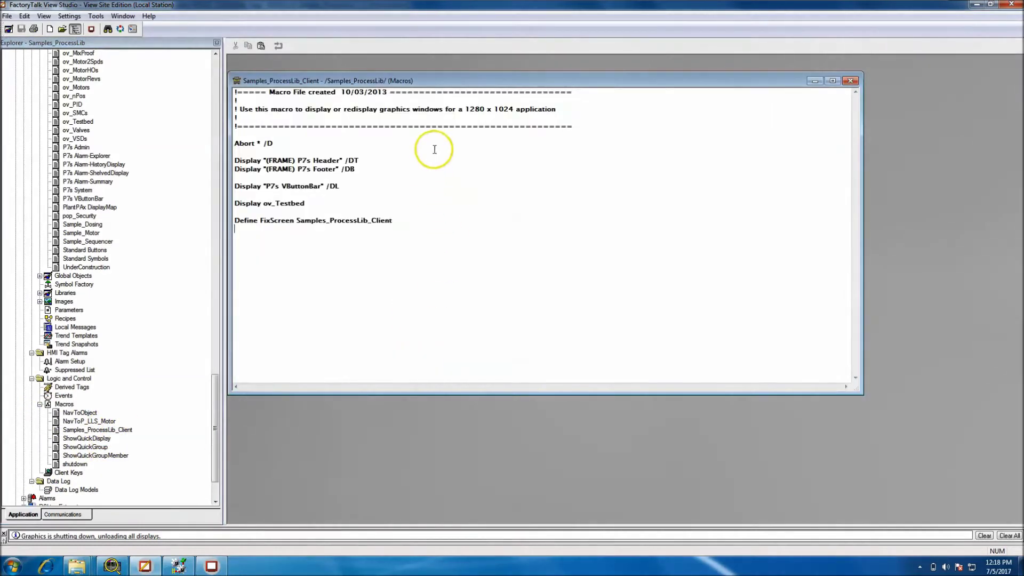
pyautogui.moveTo(434, 86); pyautogui.dragTo(551, 100)
pyautogui.moveTo(390, 157); pyautogui.dragTo(349, 157)
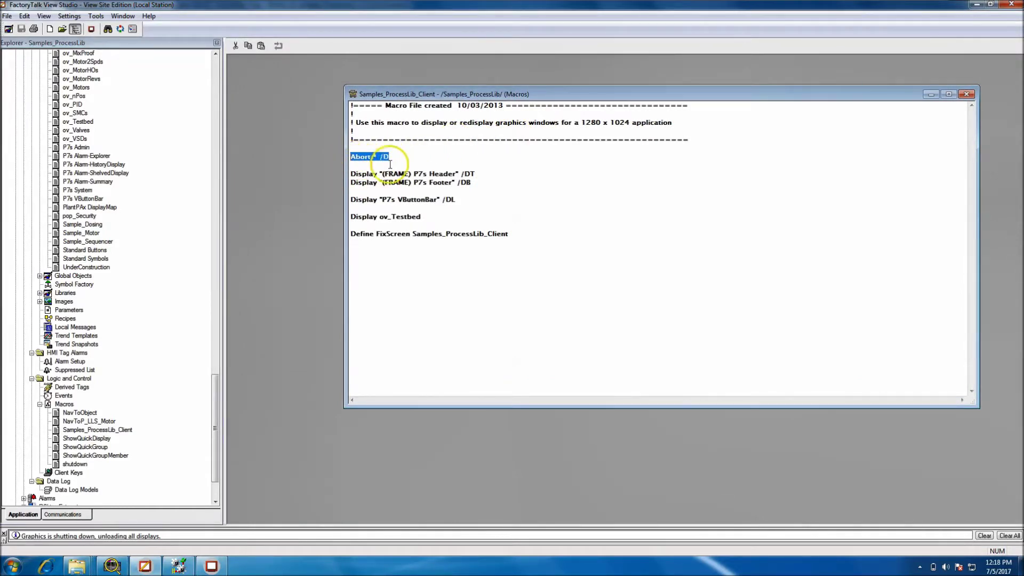
pyautogui.click(395, 186)
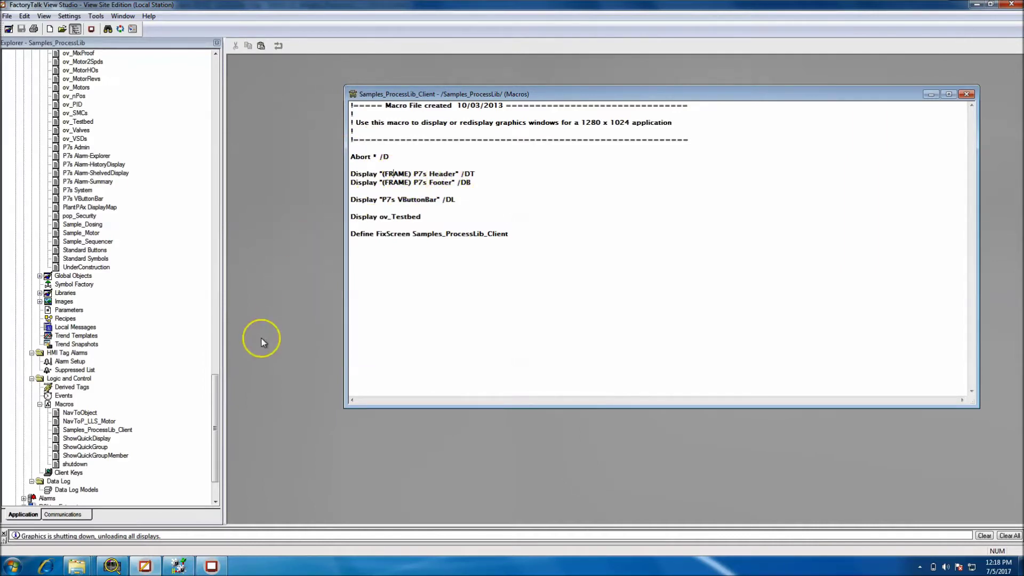
# - Open the (FRAME) P7s Header display named in the macro and arrange it above the macro window
pyautogui.moveTo(215, 391); pyautogui.dragTo(220, 73)
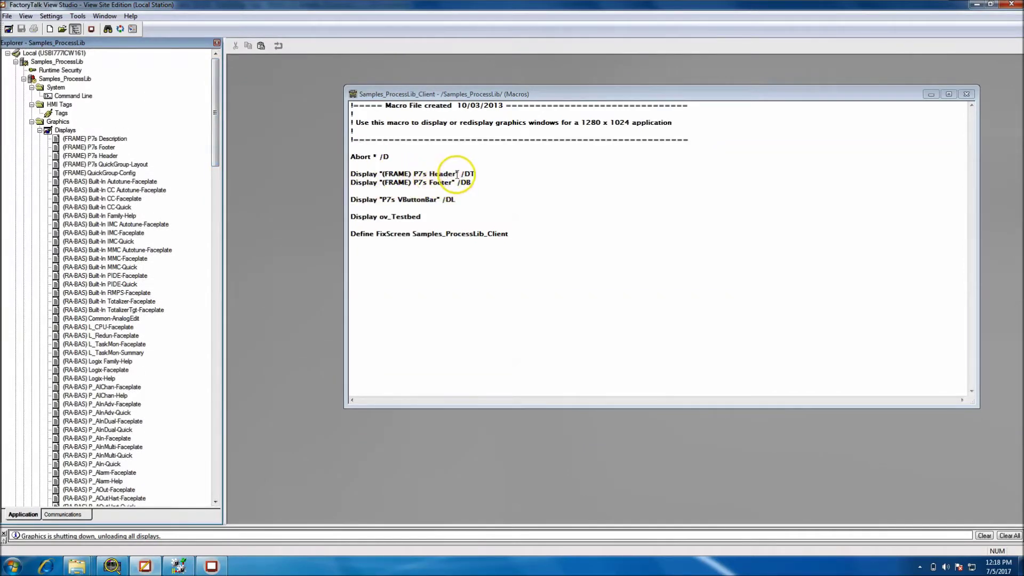
pyautogui.moveTo(457, 174); pyautogui.dragTo(415, 175)
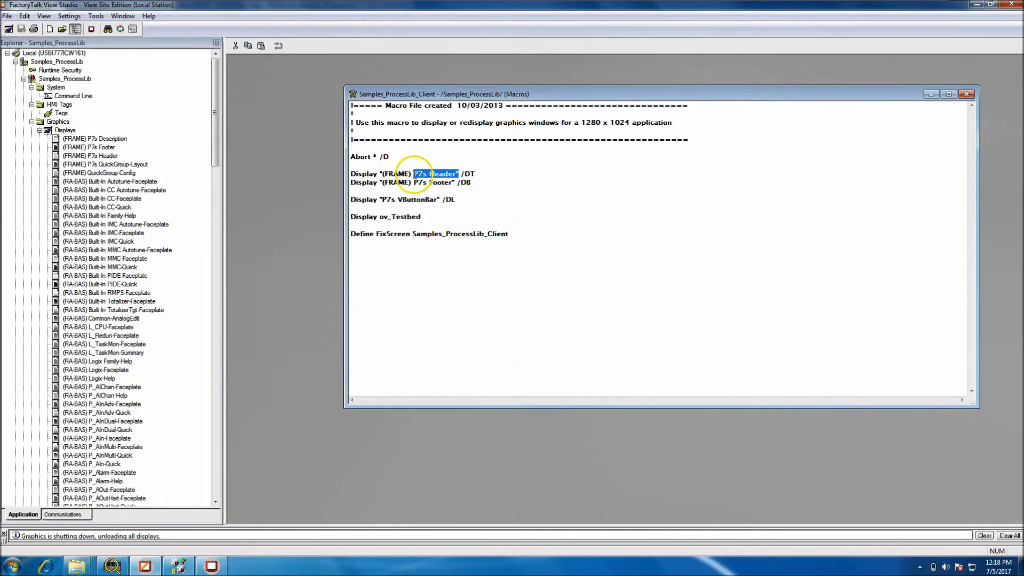
pyautogui.click(107, 155)
pyautogui.doubleClick(107, 156)
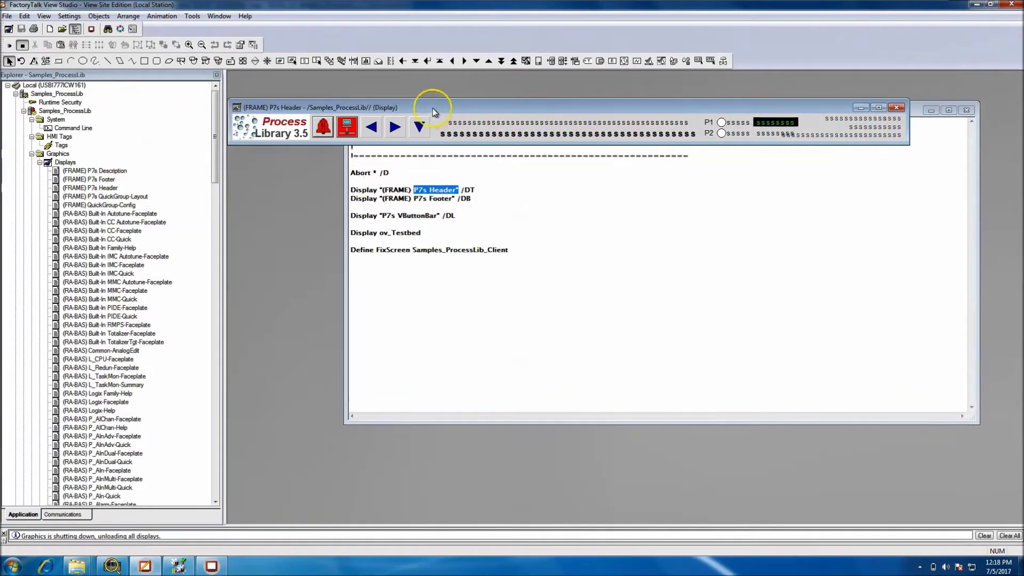
pyautogui.moveTo(433, 111); pyautogui.dragTo(468, 90)
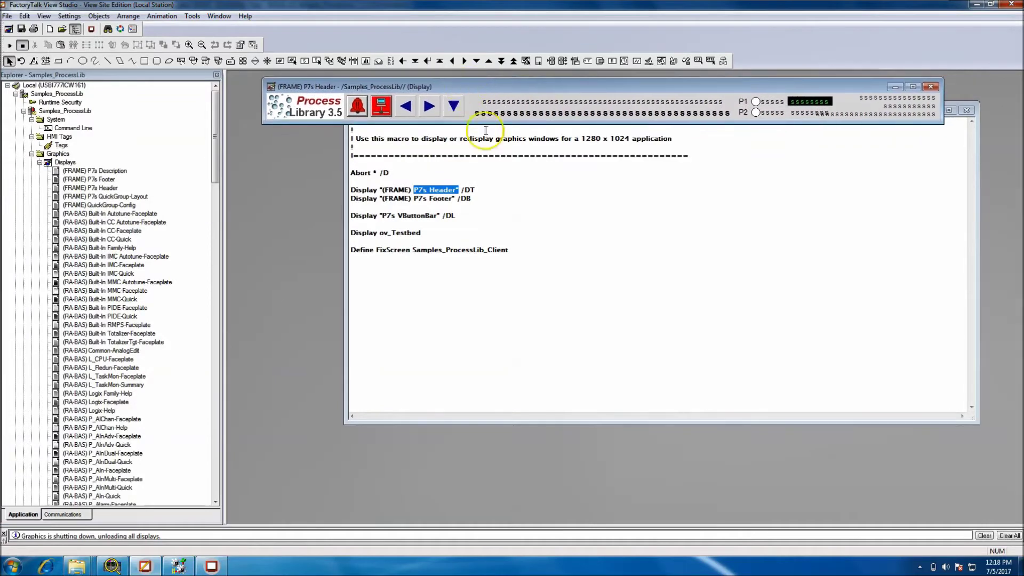
pyautogui.moveTo(530, 207); pyautogui.dragTo(530, 234)
pyautogui.moveTo(541, 110); pyautogui.dragTo(522, 207)
pyautogui.click(507, 271)
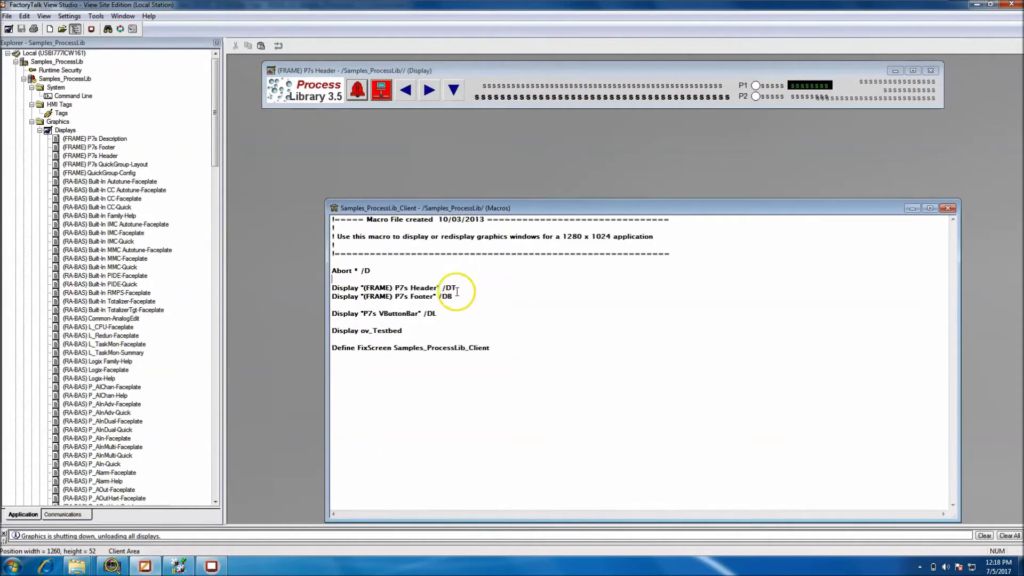
# - Highlight the header line's /DT switch in the macro and open the (FRAME) P7s Footer display
pyautogui.moveTo(457, 287); pyautogui.dragTo(442, 288)
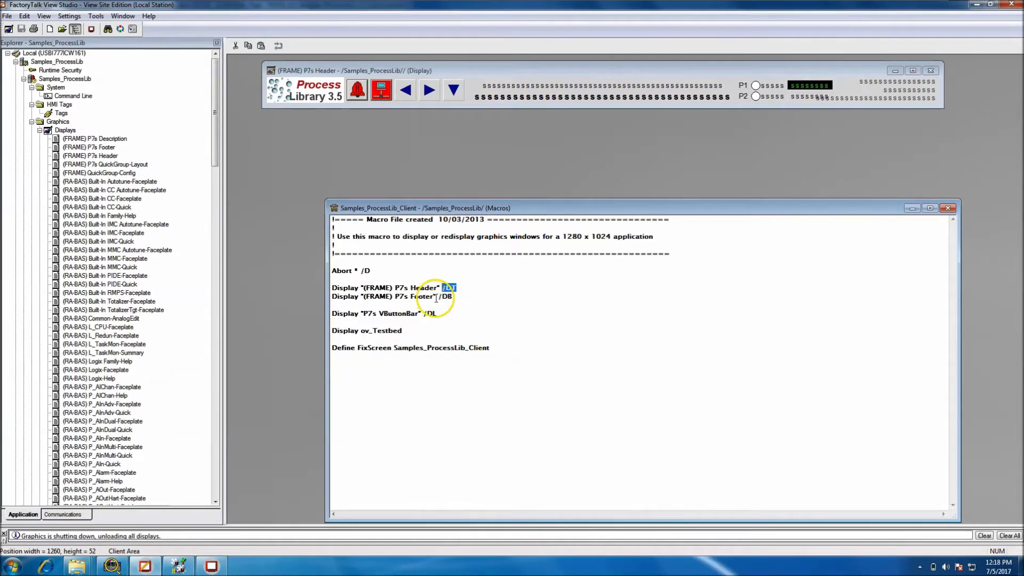
pyautogui.moveTo(436, 297); pyautogui.dragTo(399, 297)
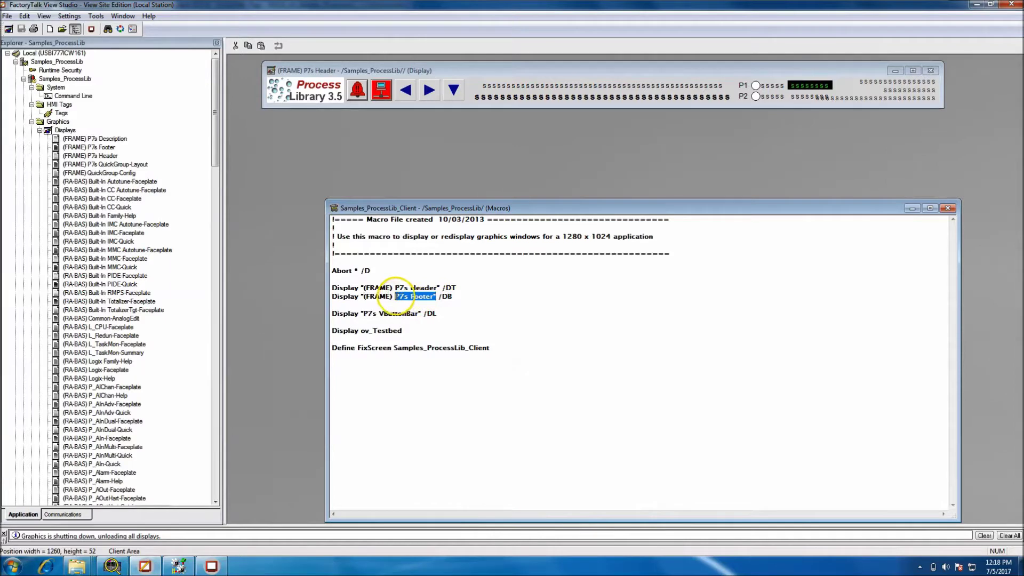
pyautogui.click(102, 147)
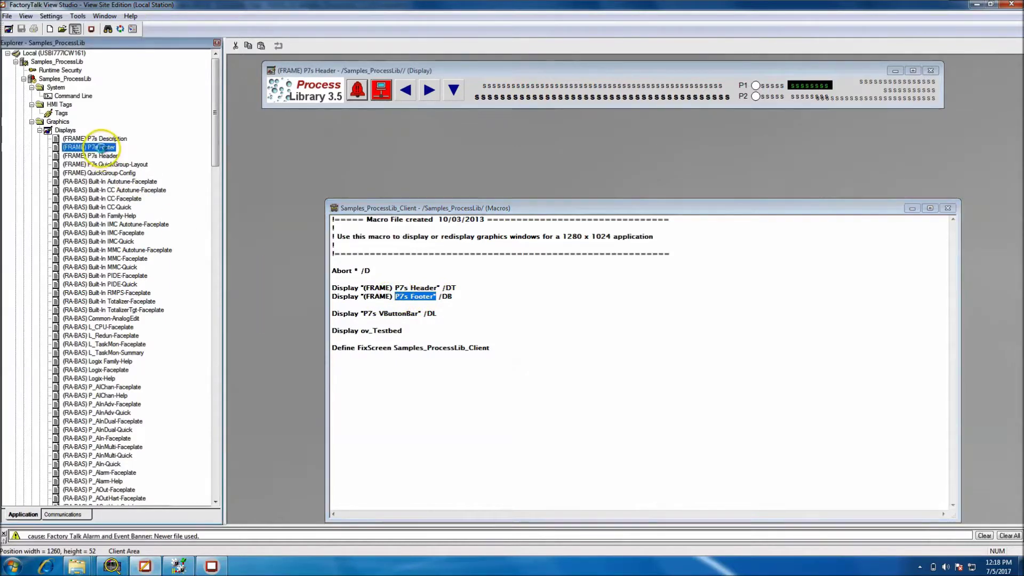
pyautogui.doubleClick(101, 147)
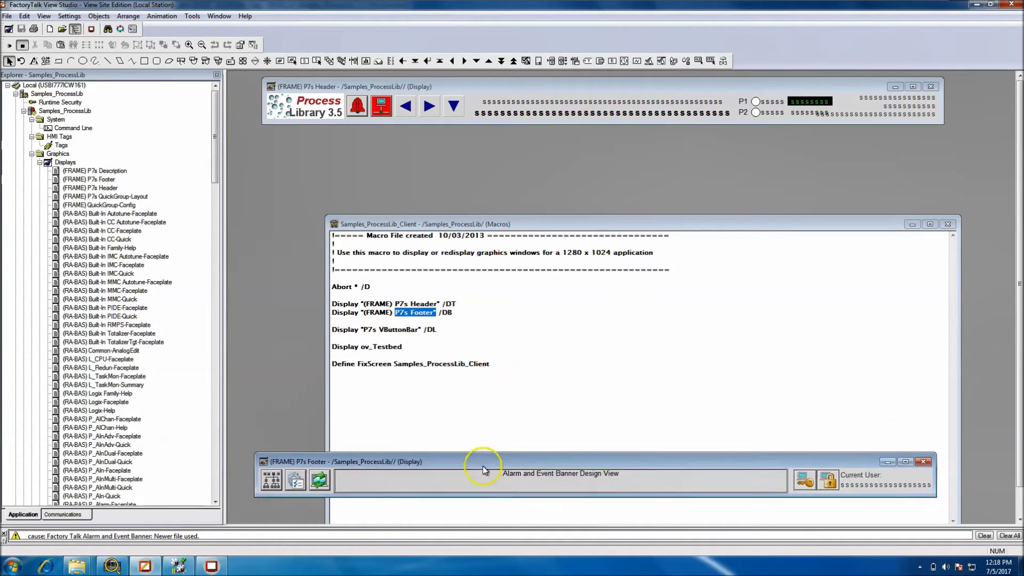
pyautogui.click(451, 327)
pyautogui.tripleClick(449, 327)
pyautogui.doubleClick(450, 308)
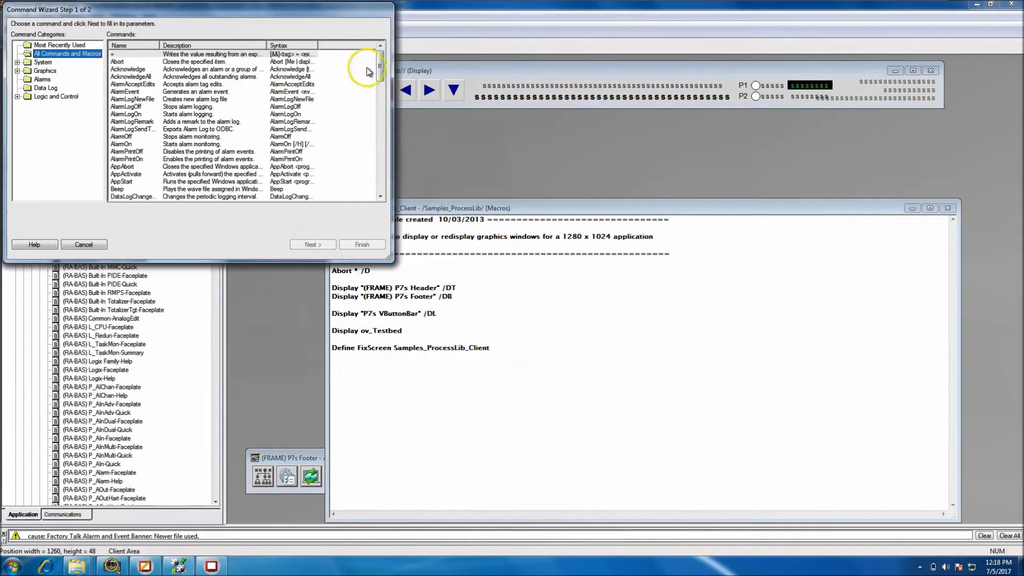
pyautogui.click(83, 244)
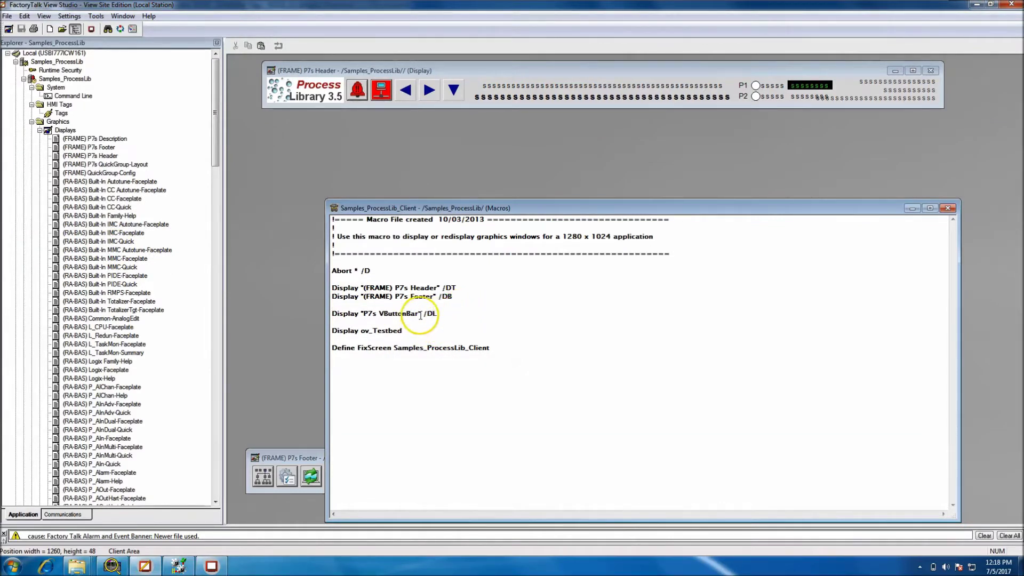
# - Open the P7s VButtonBar display named in the macro and arrange the P7s Header and P7s Footer windows beside it
pyautogui.moveTo(424, 314); pyautogui.dragTo(364, 313)
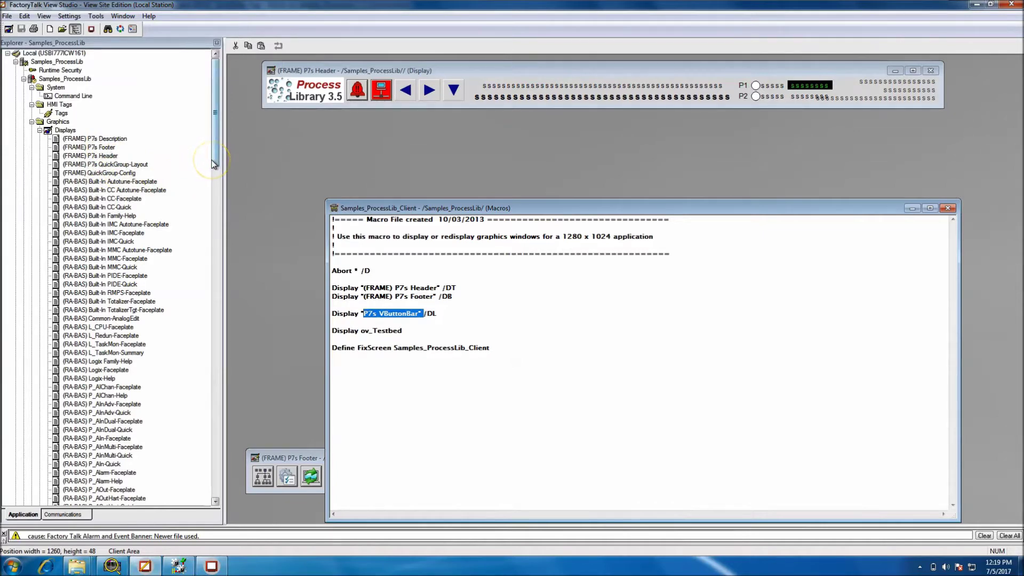
pyautogui.moveTo(214, 164); pyautogui.dragTo(238, 405)
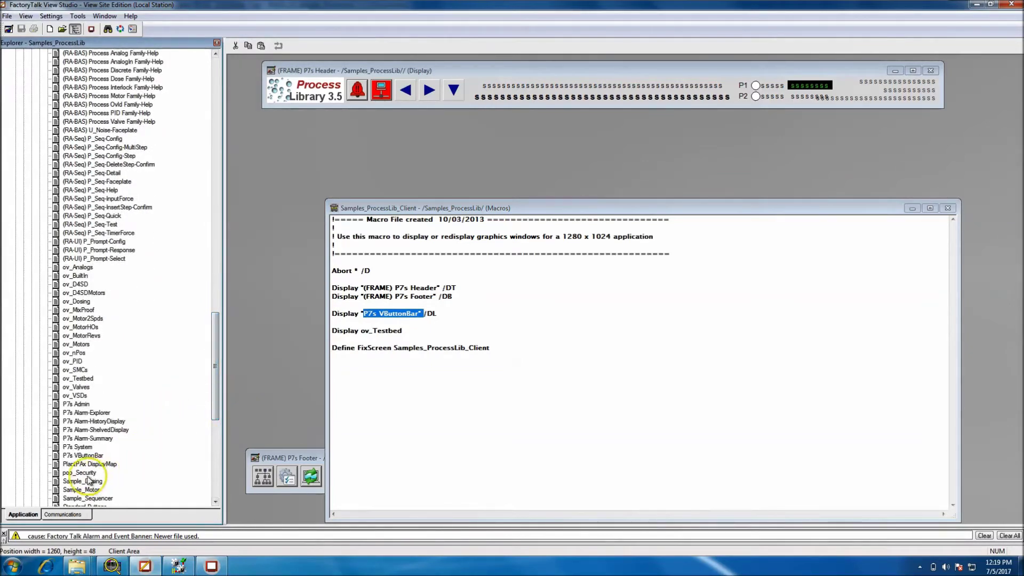
pyautogui.doubleClick(88, 456)
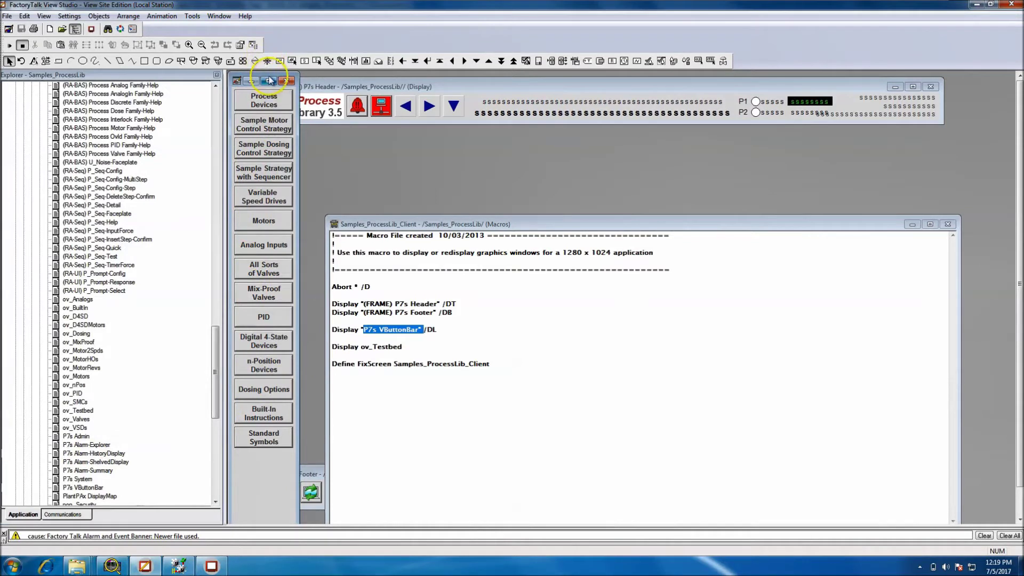
pyautogui.moveTo(354, 88); pyautogui.dragTo(393, 82)
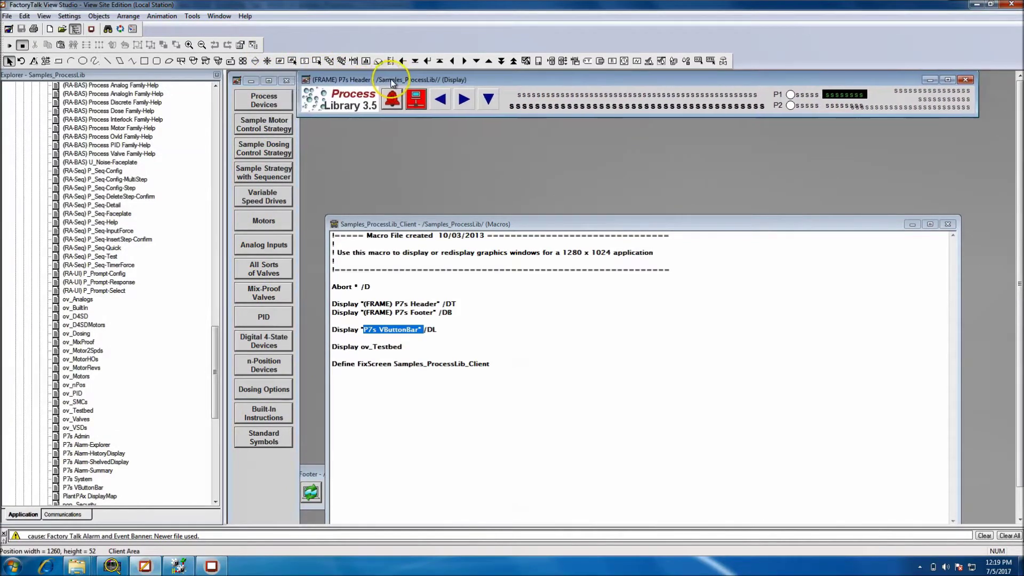
pyautogui.doubleClick(314, 474)
pyautogui.moveTo(320, 471); pyautogui.dragTo(375, 485)
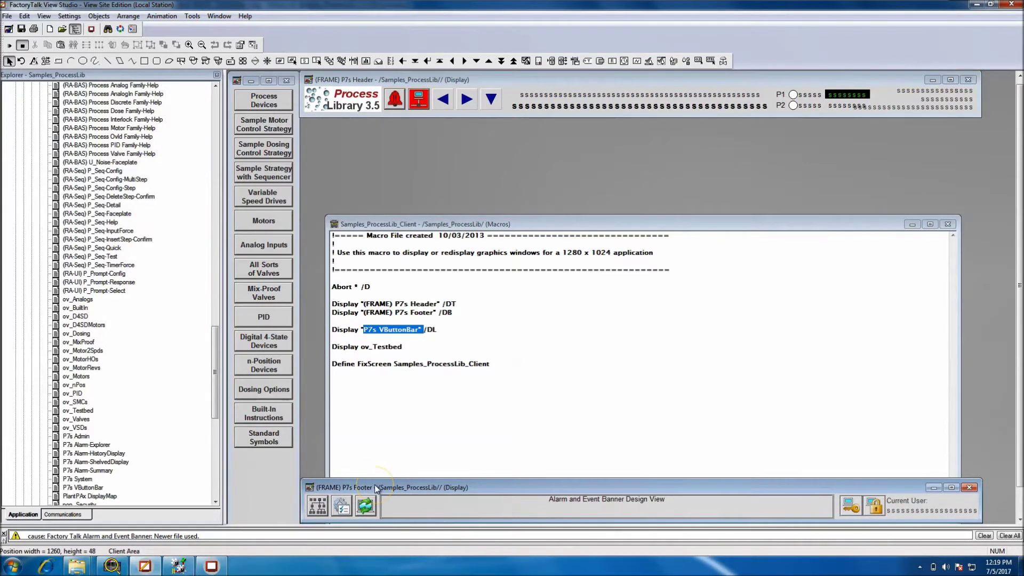
# - Bring the macro window back to the front and highlight the ov_Testbed display name
pyautogui.click(416, 200)
pyautogui.click(396, 357)
pyautogui.click(392, 342)
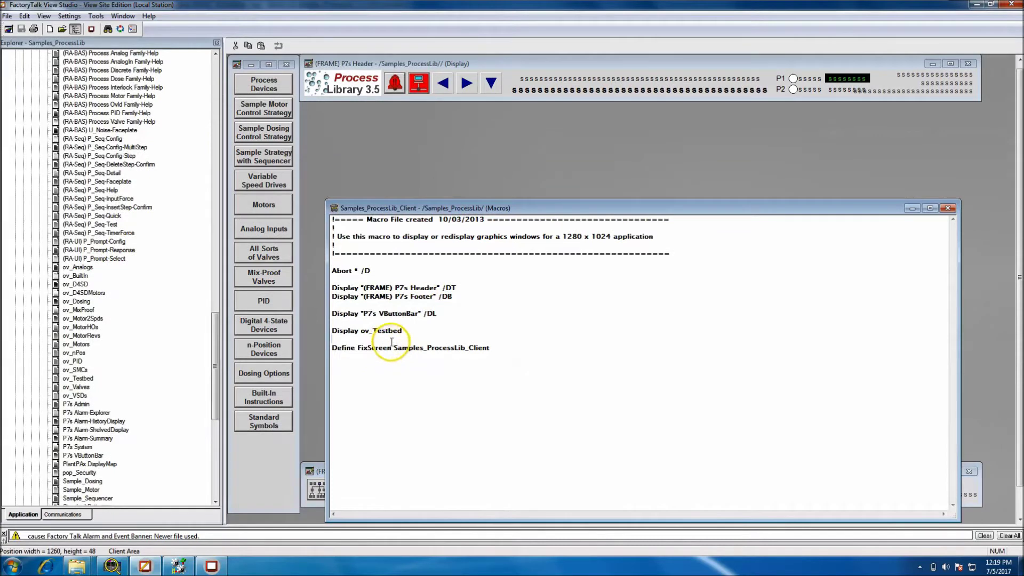
pyautogui.moveTo(419, 330); pyautogui.dragTo(370, 338)
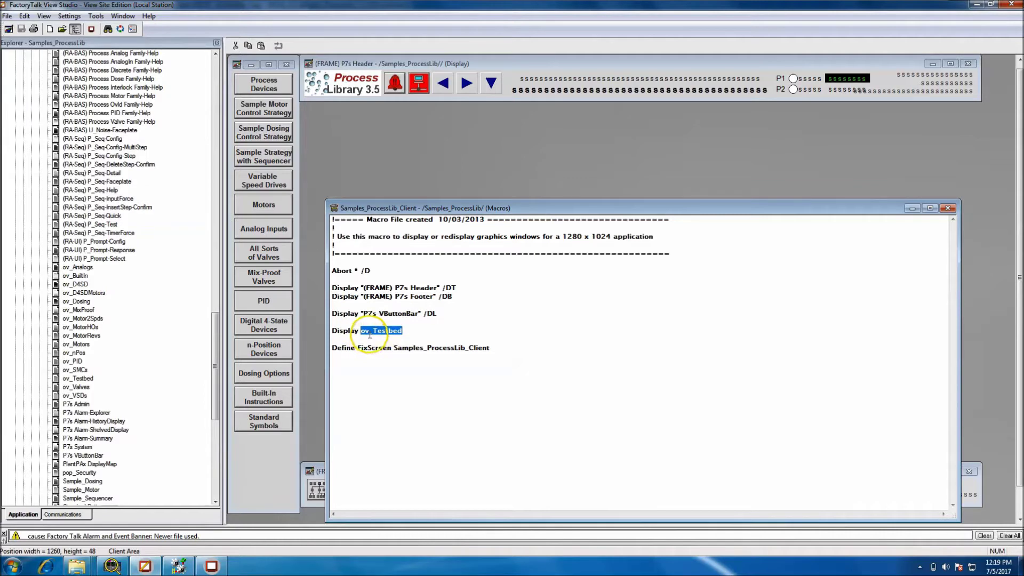
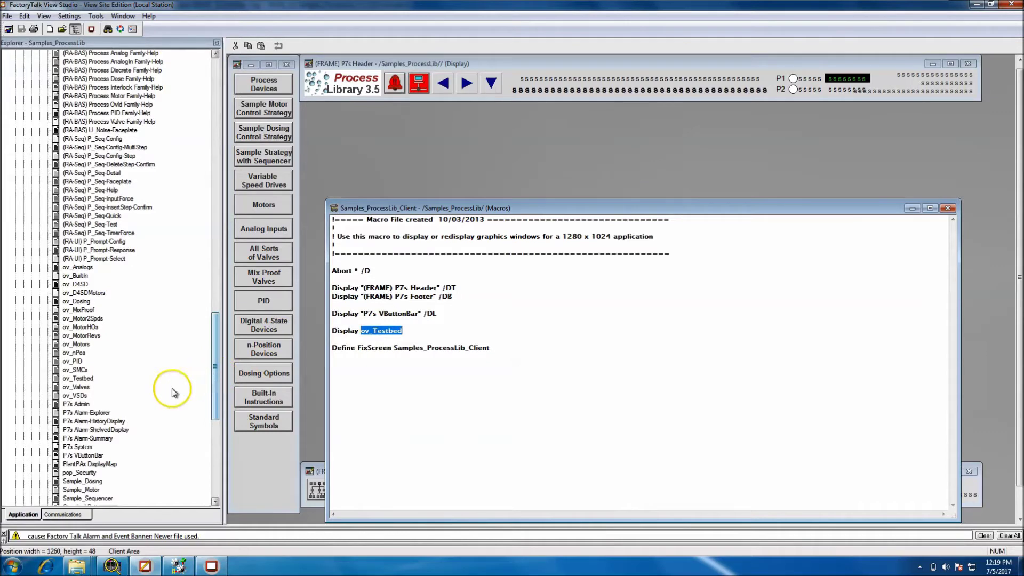
# - Open the ov_Testbed display named in the macro, position it beside the button bar, and close it
pyautogui.doubleClick(79, 378)
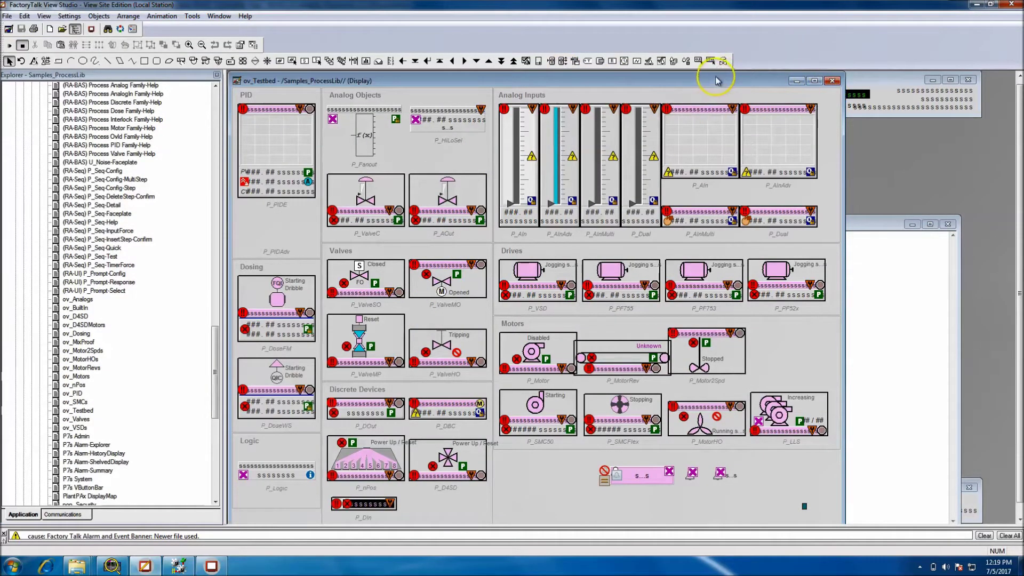
pyautogui.moveTo(716, 80); pyautogui.dragTo(810, 85)
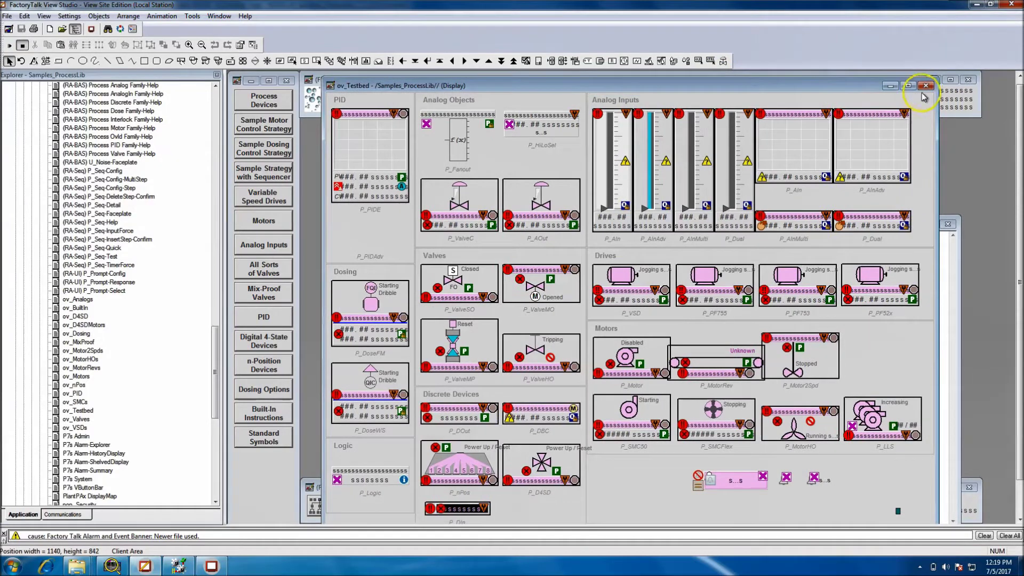
pyautogui.click(926, 86)
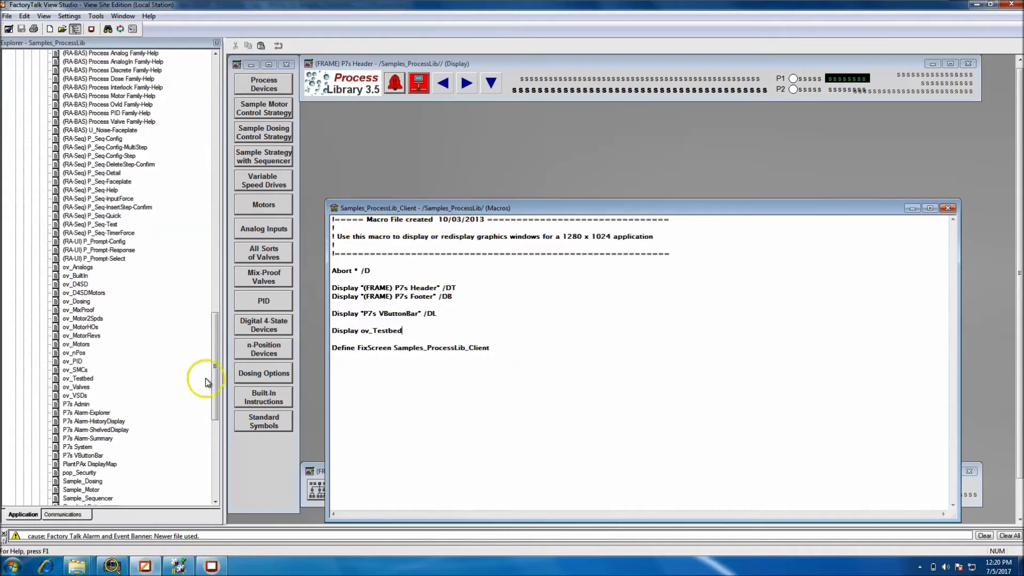
# - Bring up the P7s VButtonBar display, reopen ov_Testbed beside it to compare the layout, and close ov_Testbed again
pyautogui.doubleClick(95, 457)
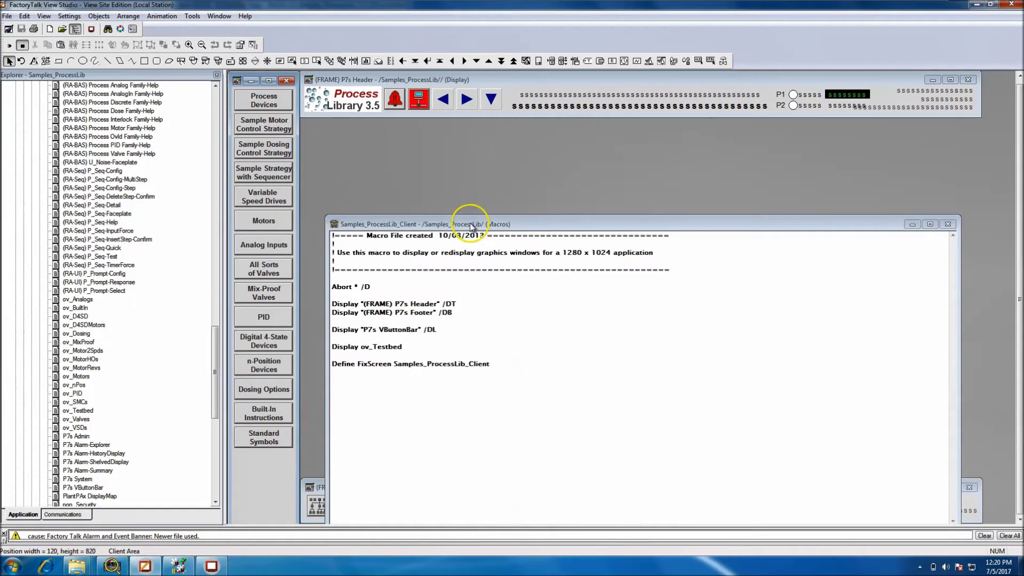
pyautogui.moveTo(216, 398); pyautogui.dragTo(208, 421)
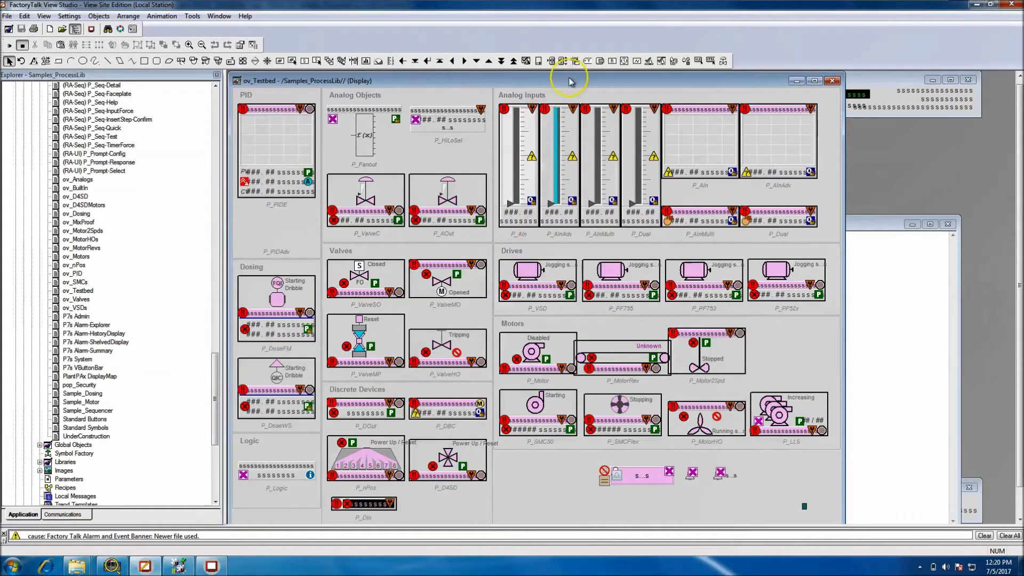
pyautogui.moveTo(570, 81); pyautogui.dragTo(656, 76)
pyautogui.click(917, 75)
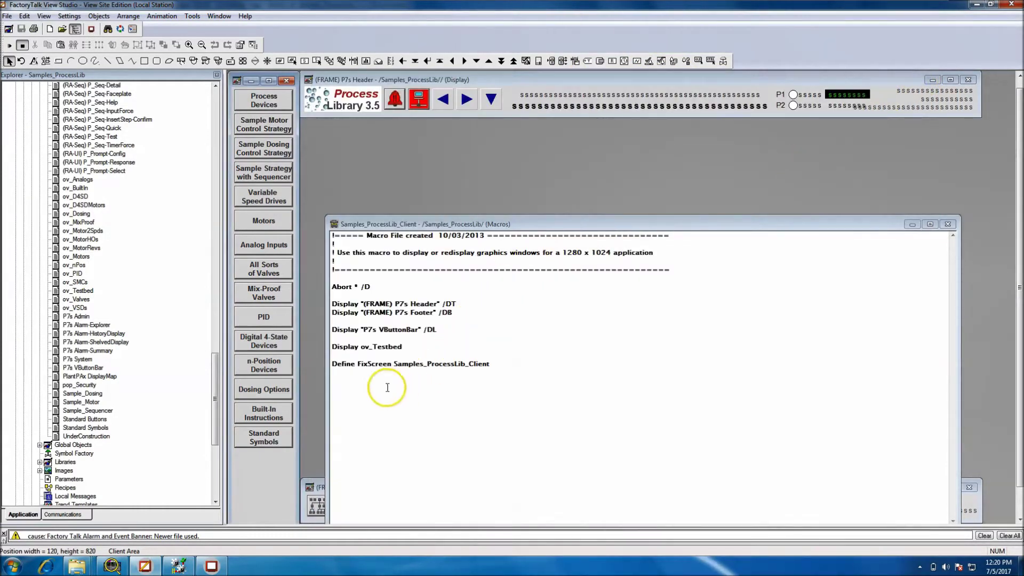
# - Highlight the FixScreen Samples_ProcessLib_Client definition in the macro and move the macro window between the header and footer displays
pyautogui.moveTo(361, 364); pyautogui.dragTo(422, 353)
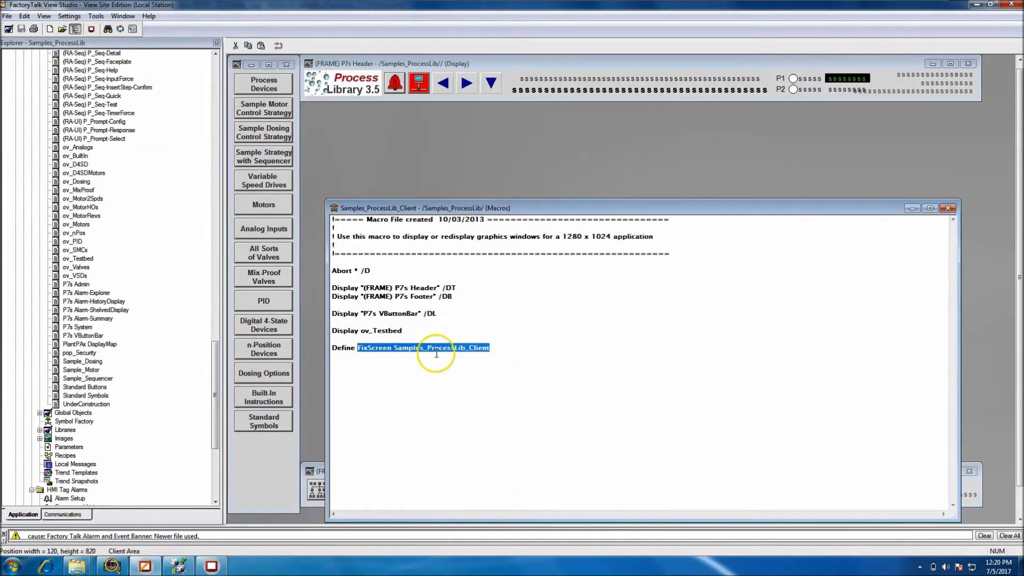
pyautogui.click(437, 357)
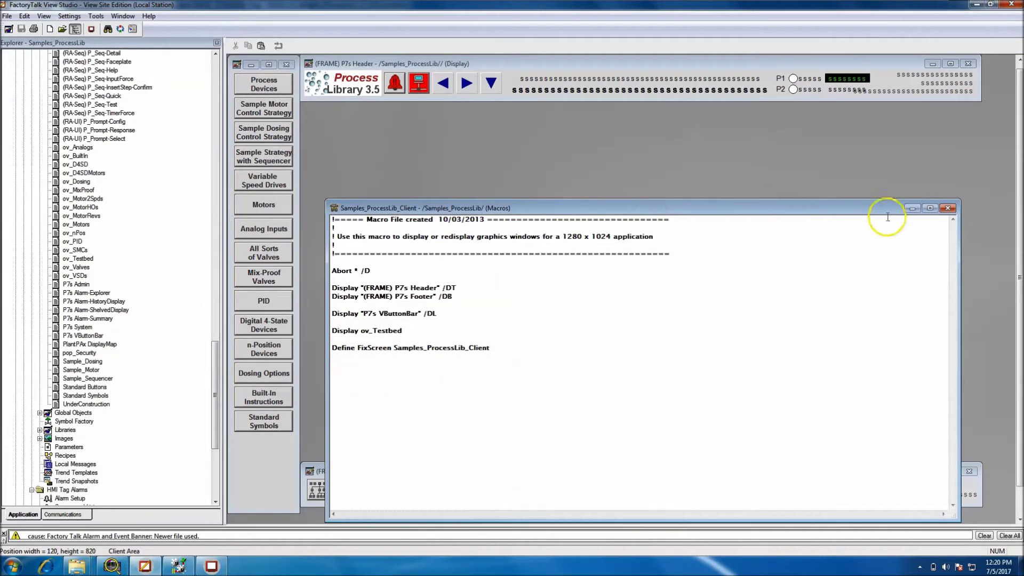
pyautogui.moveTo(845, 210); pyautogui.dragTo(825, 124)
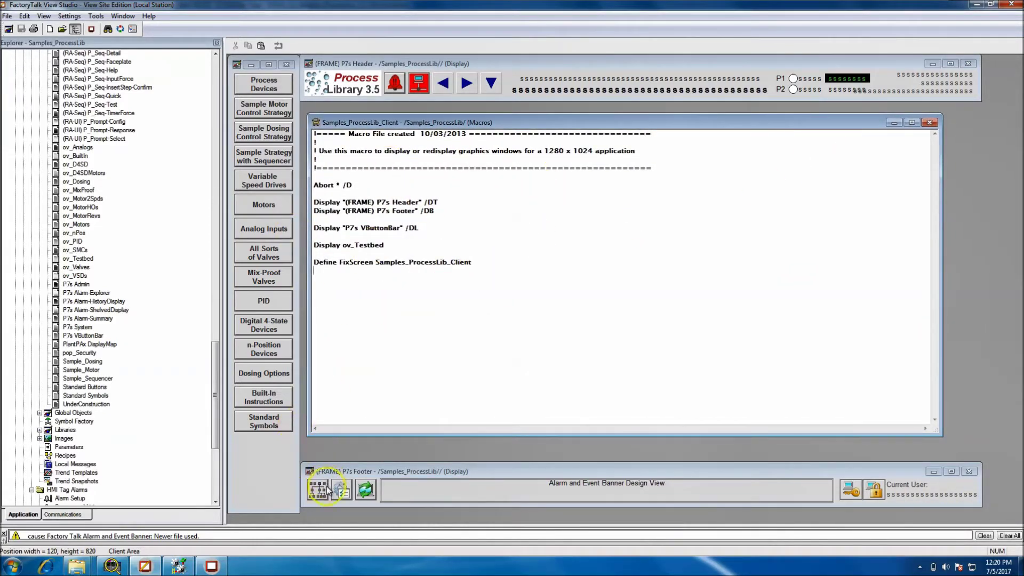
# - Enlarge and clear the Diagnostics List, and launch the SE client with the Samples_ProcessLib_Client configuration file
pyautogui.moveTo(334, 529); pyautogui.dragTo(350, 381)
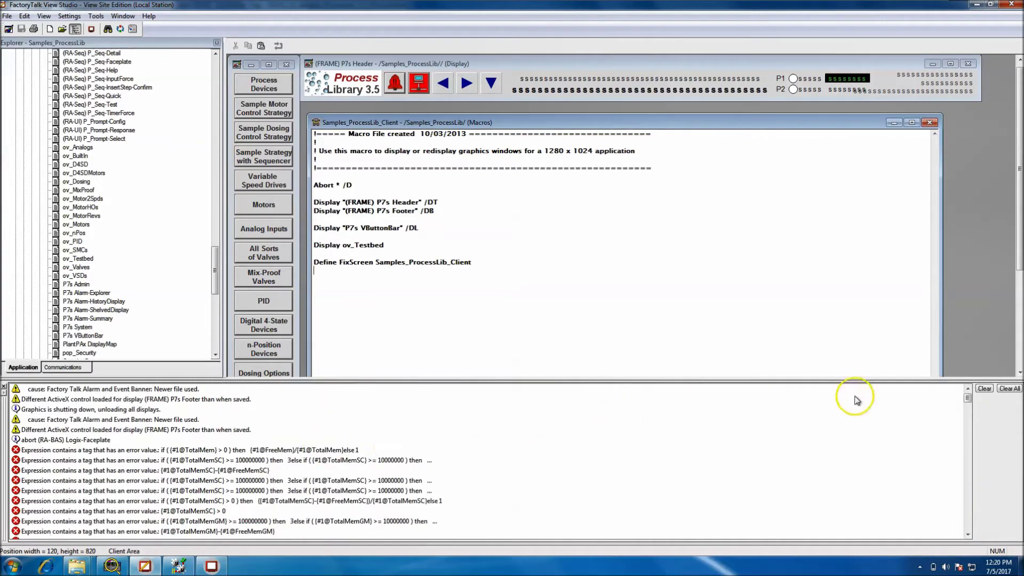
pyautogui.click(1012, 389)
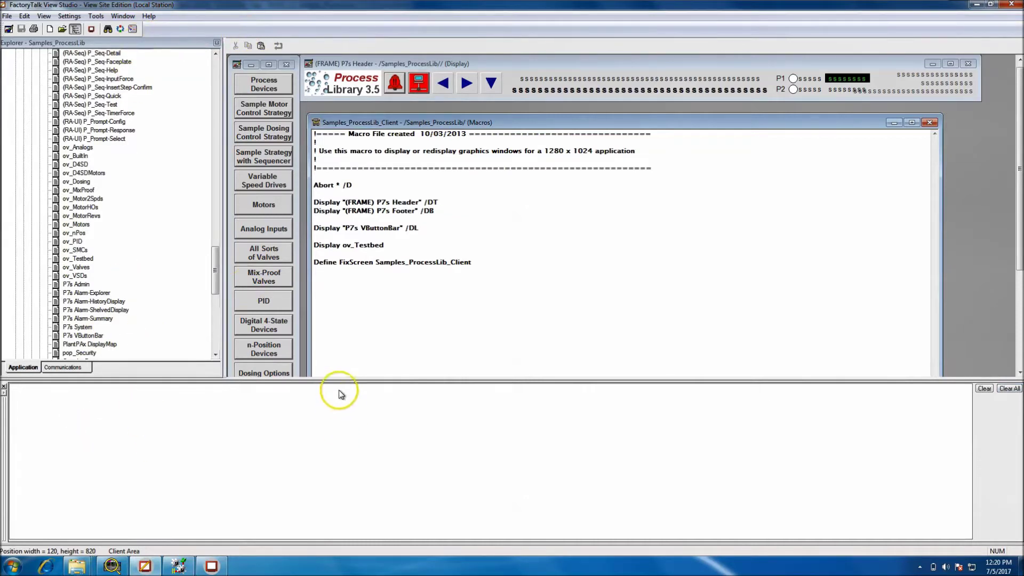
pyautogui.moveTo(336, 377); pyautogui.dragTo(342, 338)
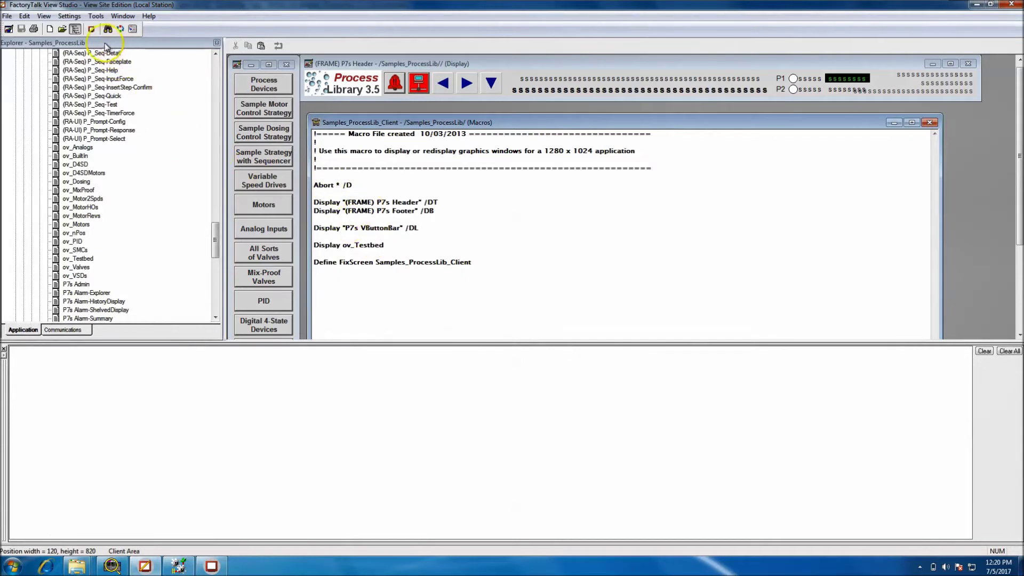
pyautogui.click(92, 29)
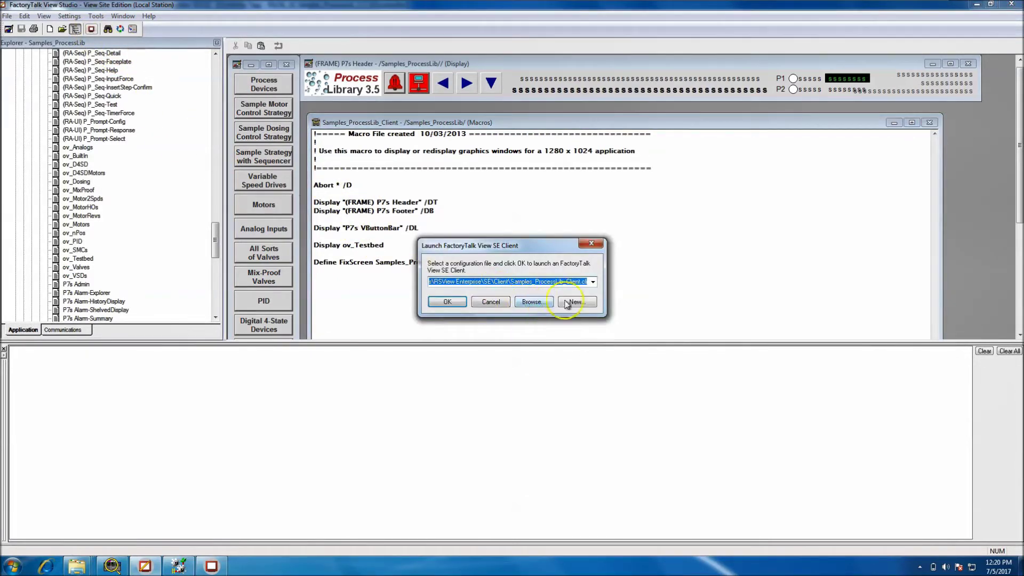
pyautogui.click(449, 303)
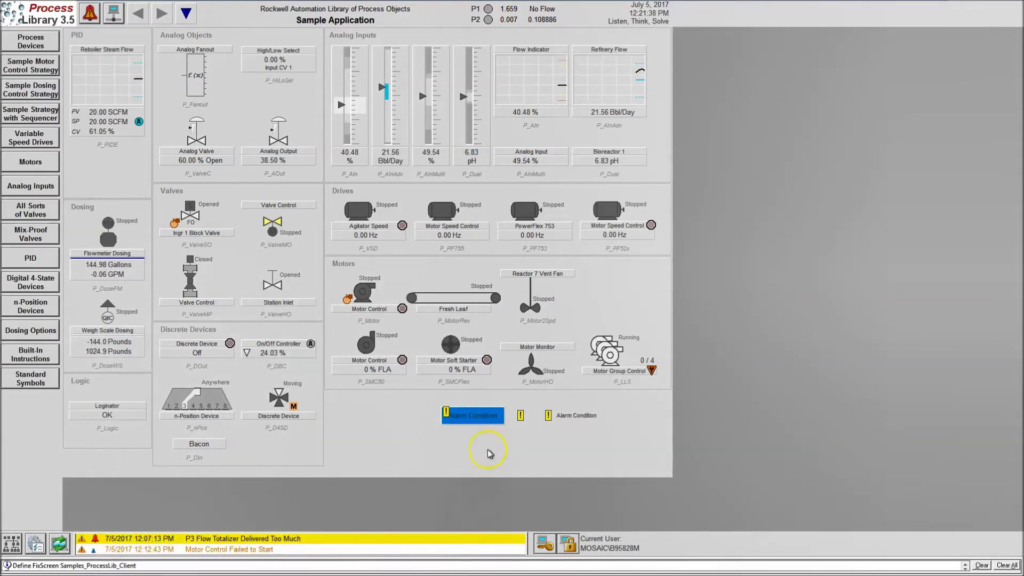
# - Undock the Client Diagnostics List over the running display and examine the messages logged by the startup macro
pyautogui.moveTo(494, 416); pyautogui.dragTo(486, 510)
pyautogui.moveTo(46, 436); pyautogui.dragTo(167, 436)
pyautogui.moveTo(287, 397); pyautogui.dragTo(546, 220)
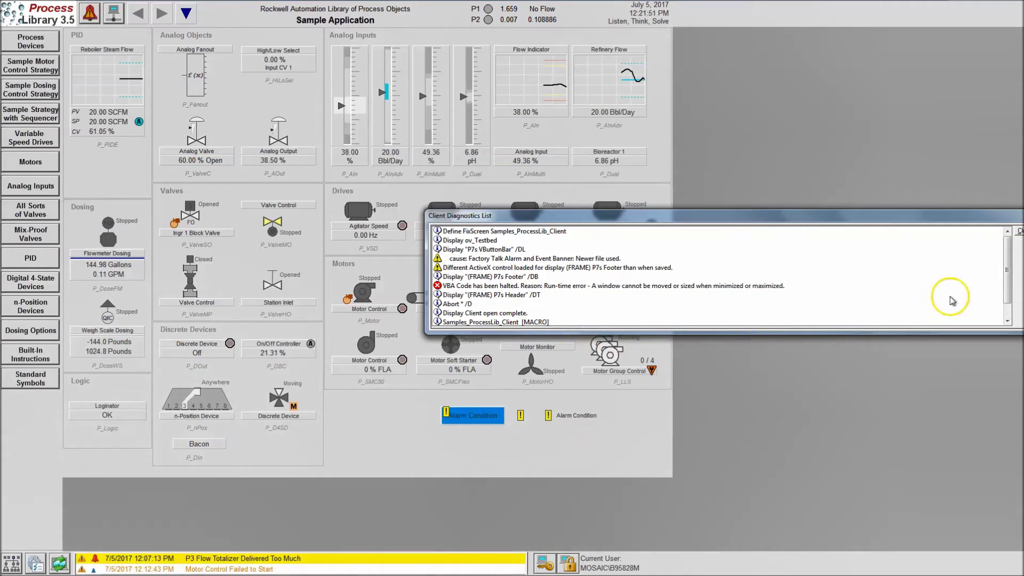
pyautogui.moveTo(1008, 297); pyautogui.dragTo(1002, 311)
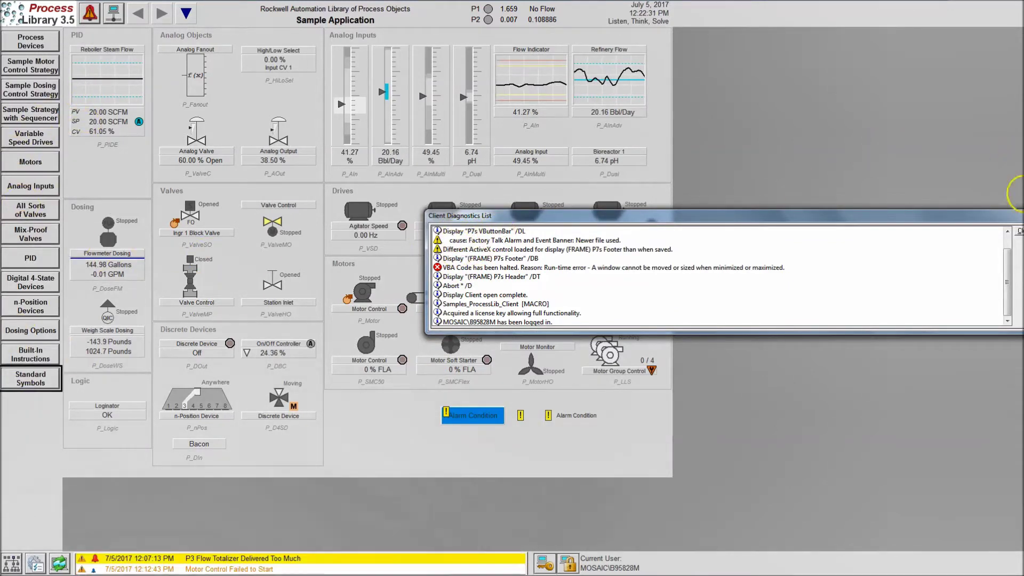
pyautogui.moveTo(1005, 256); pyautogui.dragTo(998, 228)
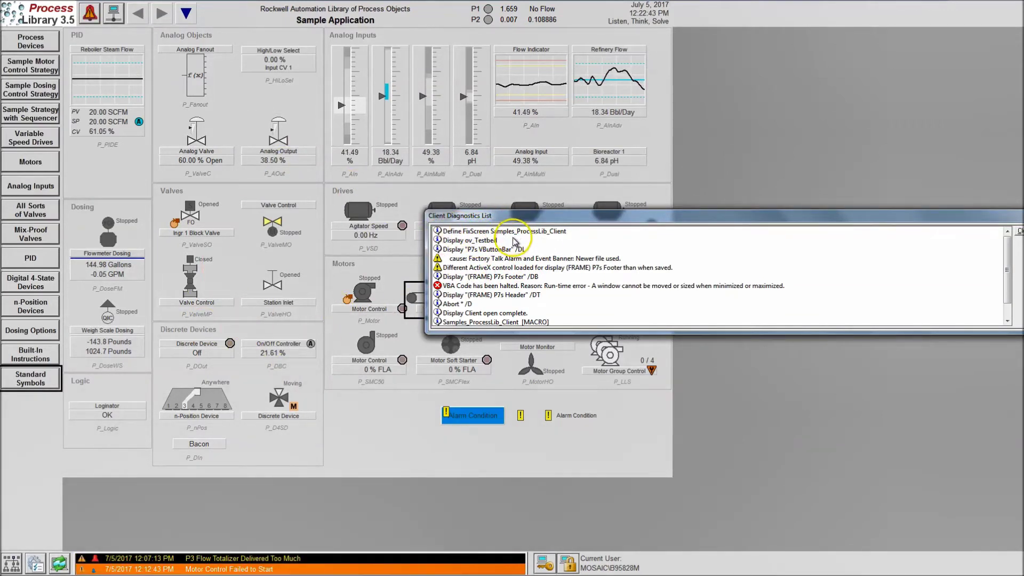
pyautogui.moveTo(939, 218); pyautogui.dragTo(768, 220)
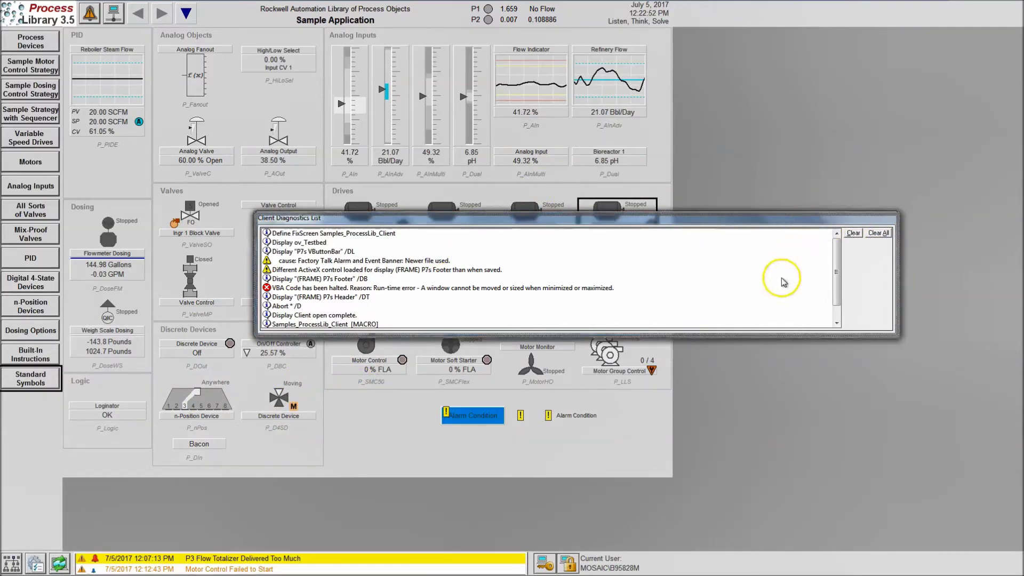
pyautogui.moveTo(658, 457); pyautogui.dragTo(648, 479)
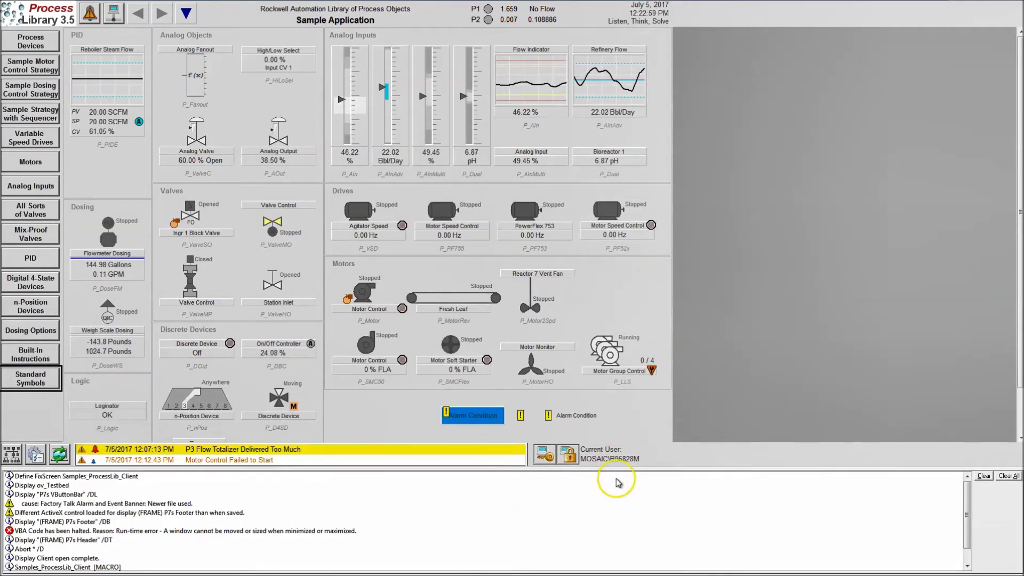
pyautogui.moveTo(614, 473); pyautogui.dragTo(697, 274)
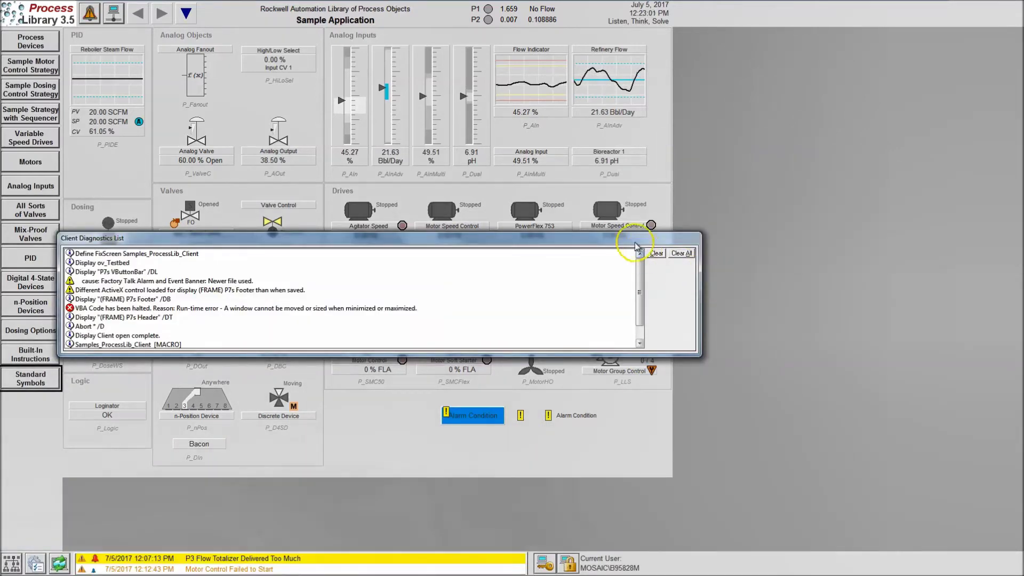
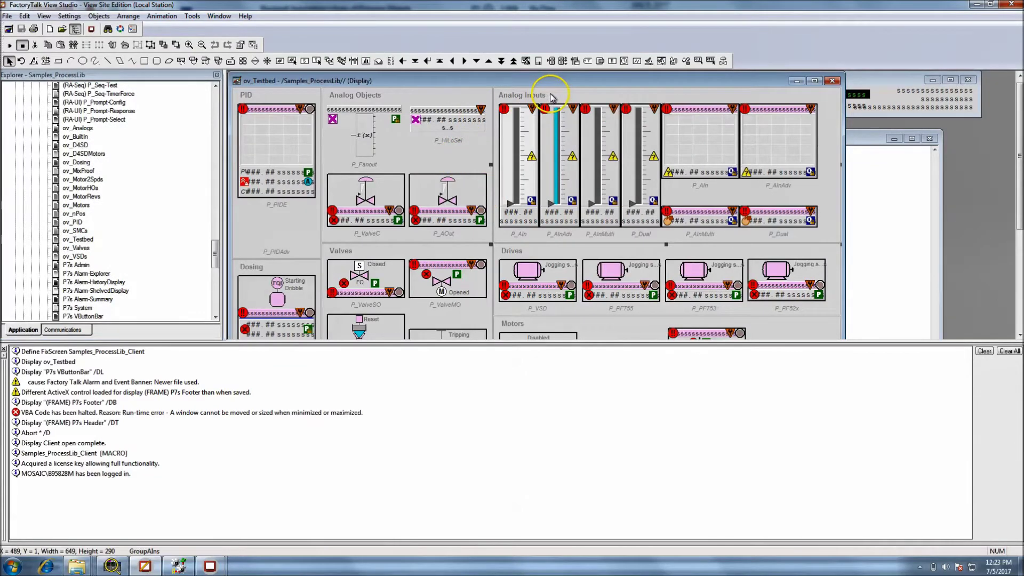
pyautogui.rightClick(488, 94)
pyautogui.press('Escape')
pyautogui.rightClick(487, 94)
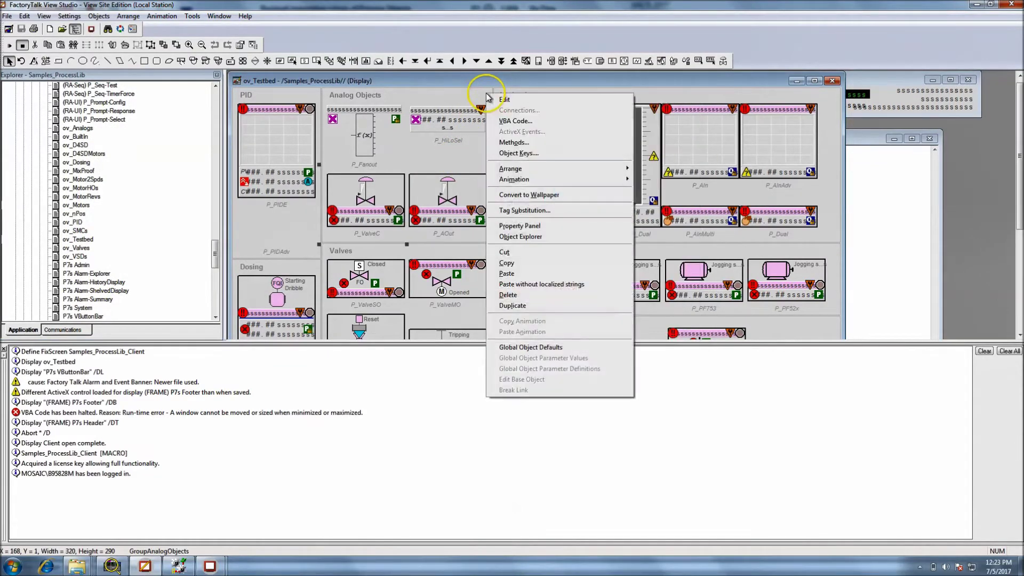
pyautogui.press('Escape')
pyautogui.moveTo(481, 100); pyautogui.dragTo(459, 96)
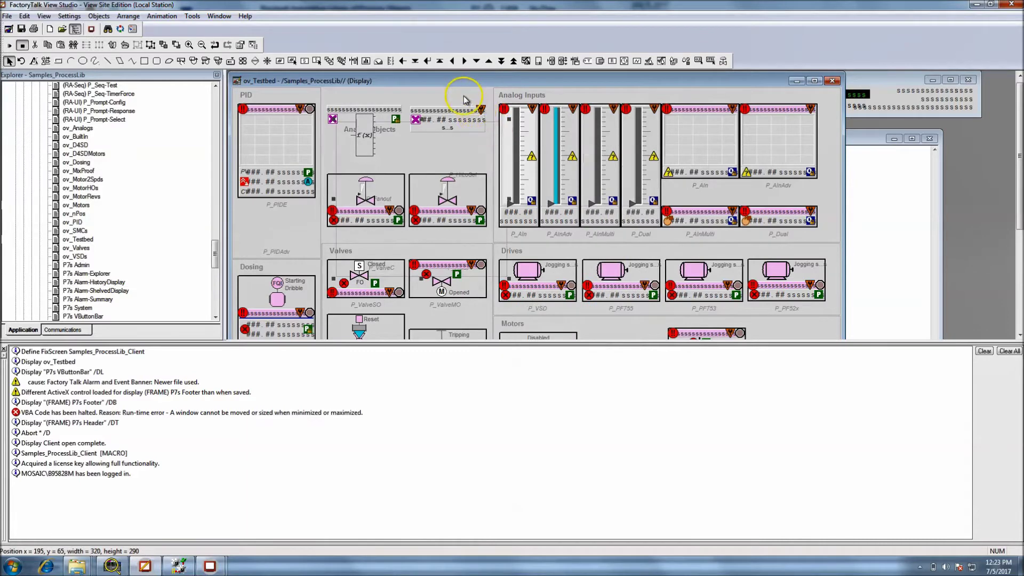
# - Set the ov_Testbed display's position to Use Current Position in its Display Settings
pyautogui.rightClick(463, 95)
pyautogui.click(483, 102)
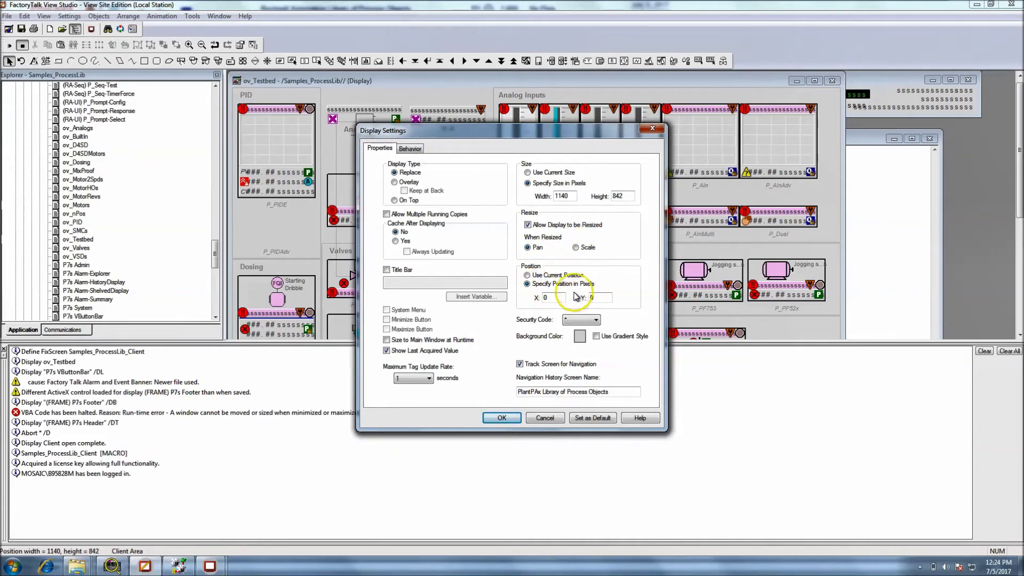
pyautogui.click(527, 275)
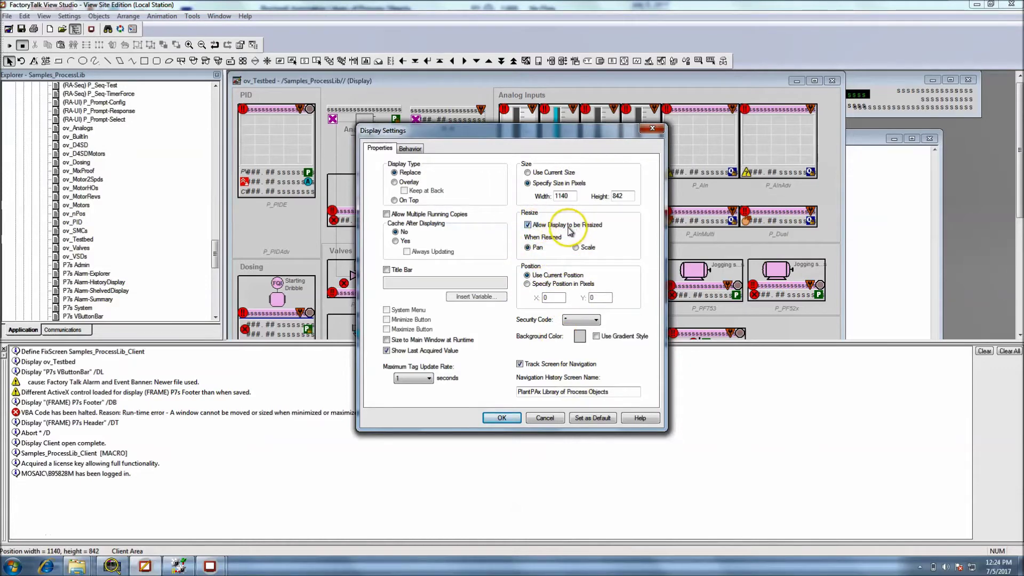
pyautogui.click(500, 416)
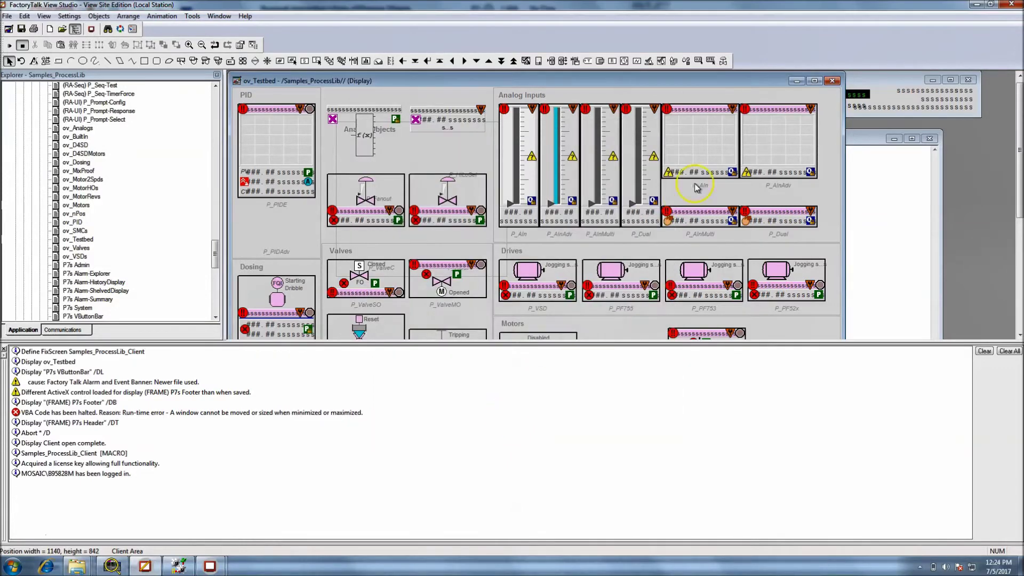
# - Send the displaced Analog Objects panel to the back, move it to its original place, and close ov_Testbed with the changes saved
pyautogui.click(465, 120)
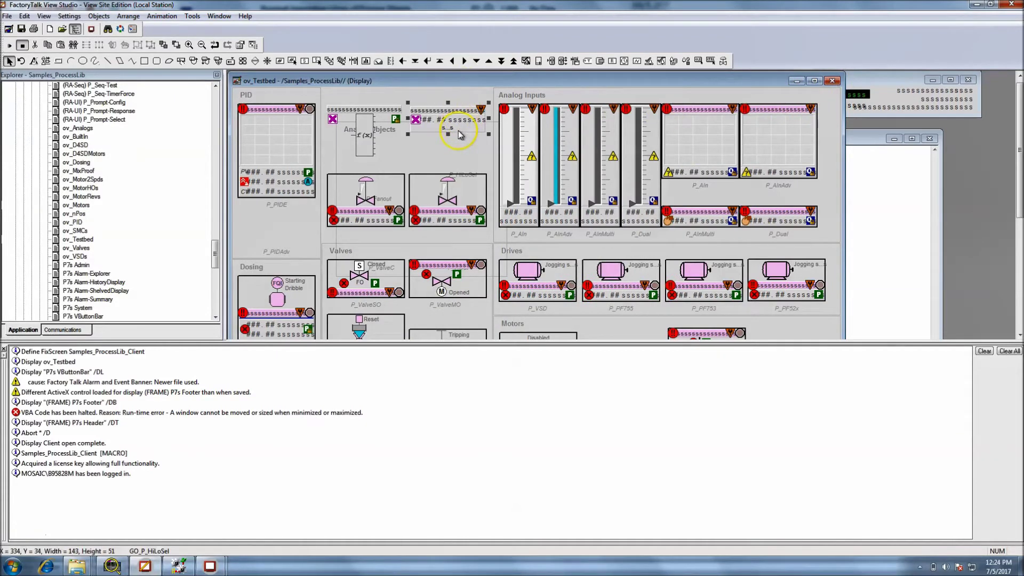
pyautogui.doubleClick(457, 154)
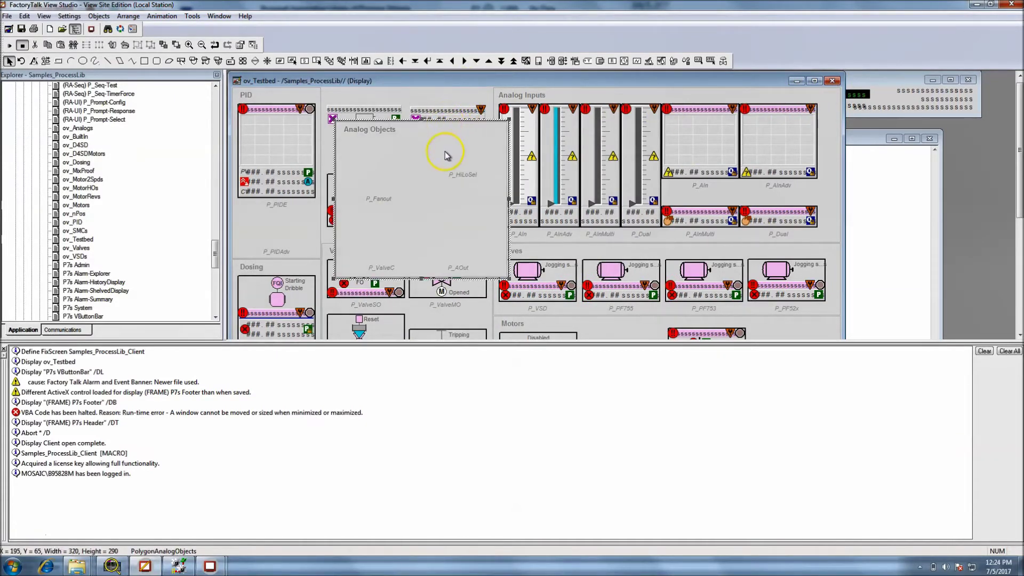
pyautogui.hotkey('ctrl', 'k')
pyautogui.moveTo(466, 149); pyautogui.dragTo(451, 117)
pyautogui.click(826, 81)
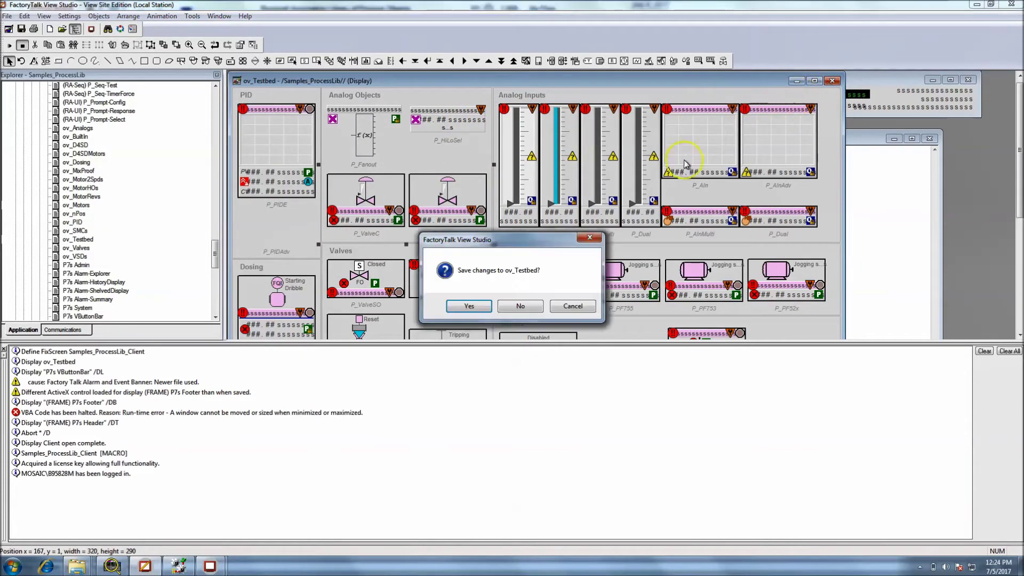
pyautogui.click(469, 305)
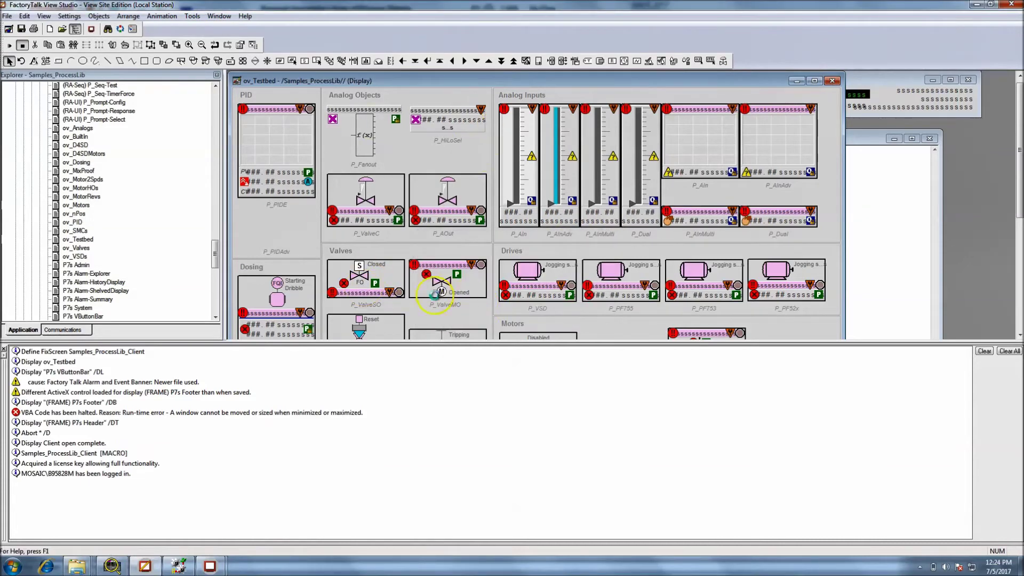
# - Switch to the running Samples_ProcessLib_Client and redisplay its screens from the footer
pyautogui.moveTo(211, 565)
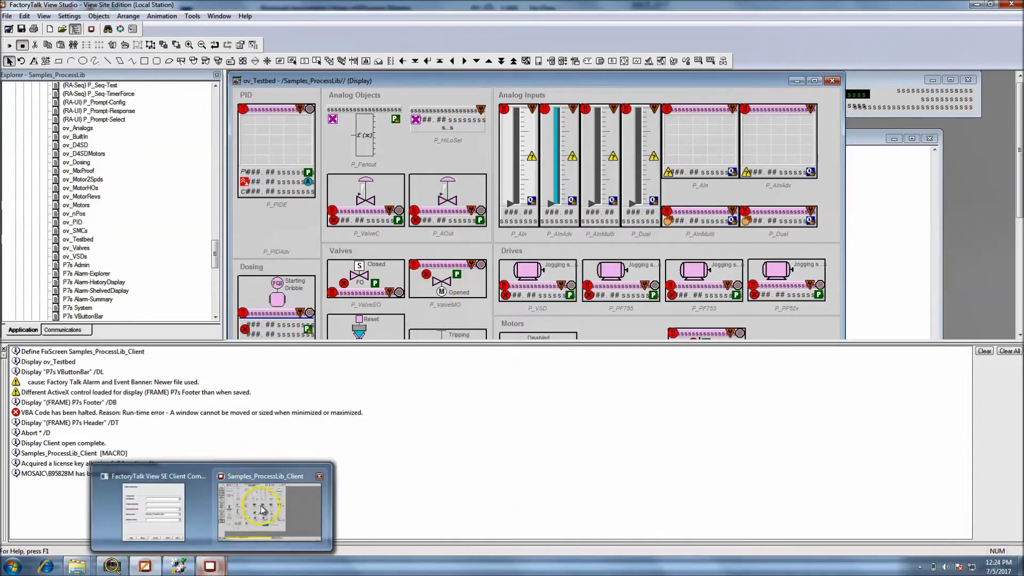
pyautogui.click(264, 510)
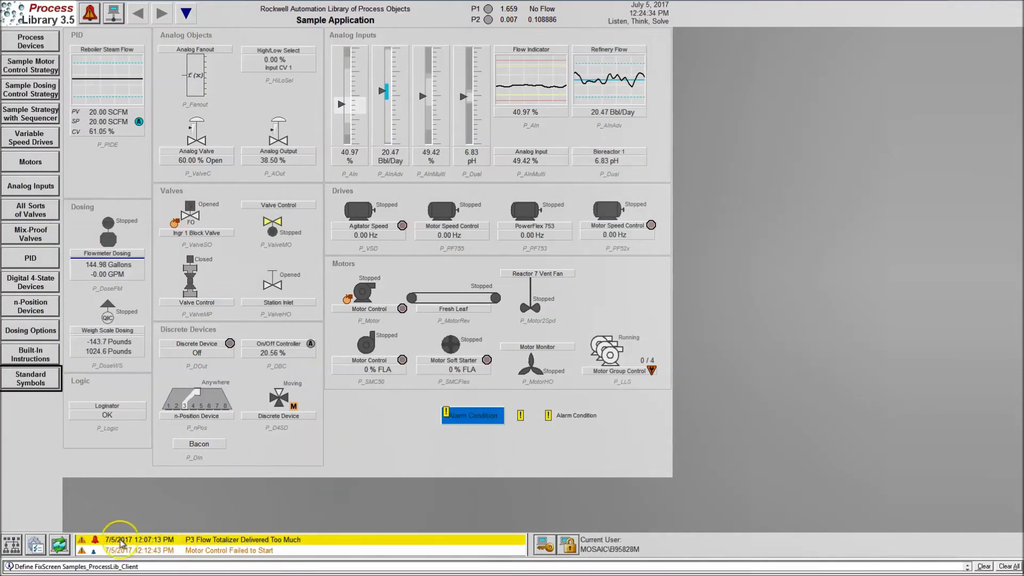
pyautogui.click(64, 543)
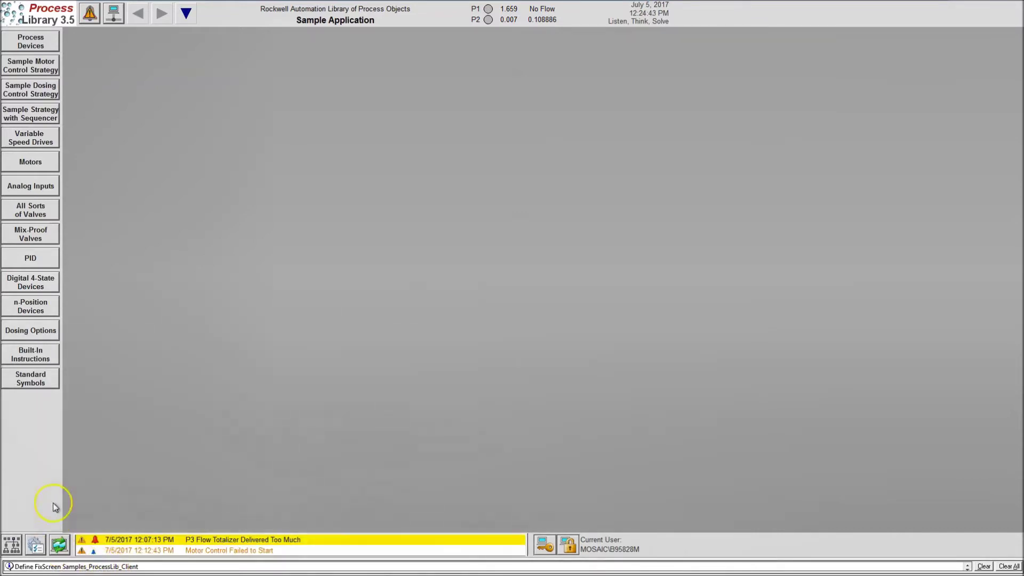
pyautogui.click(60, 542)
# - Force the unresponsive Samples_ProcessLib_Client to end with Windows Task Manager and cancel the check for a solution
pyautogui.hotkey('ctrl', 'alt', 'Delete')
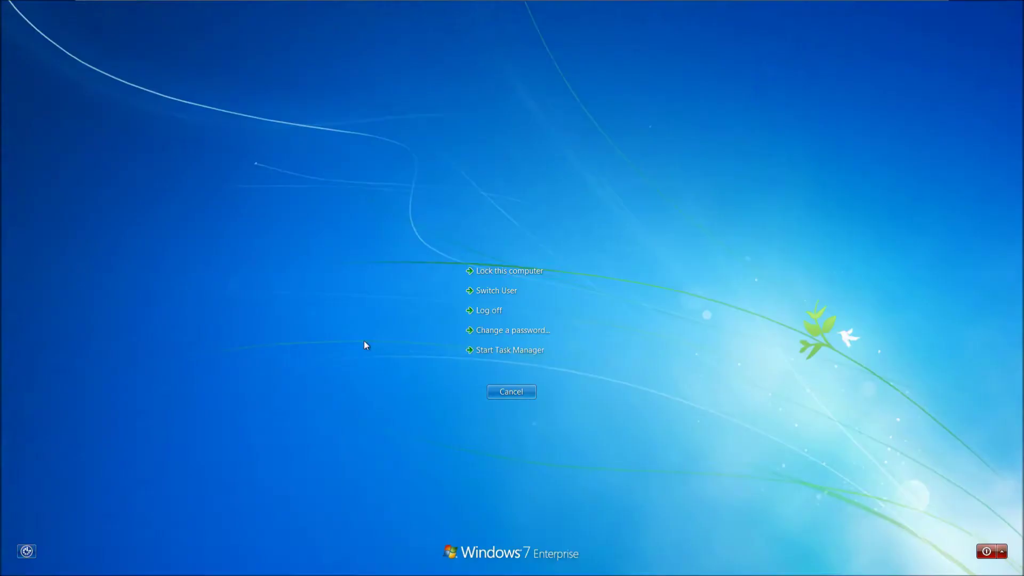
pyautogui.click(498, 350)
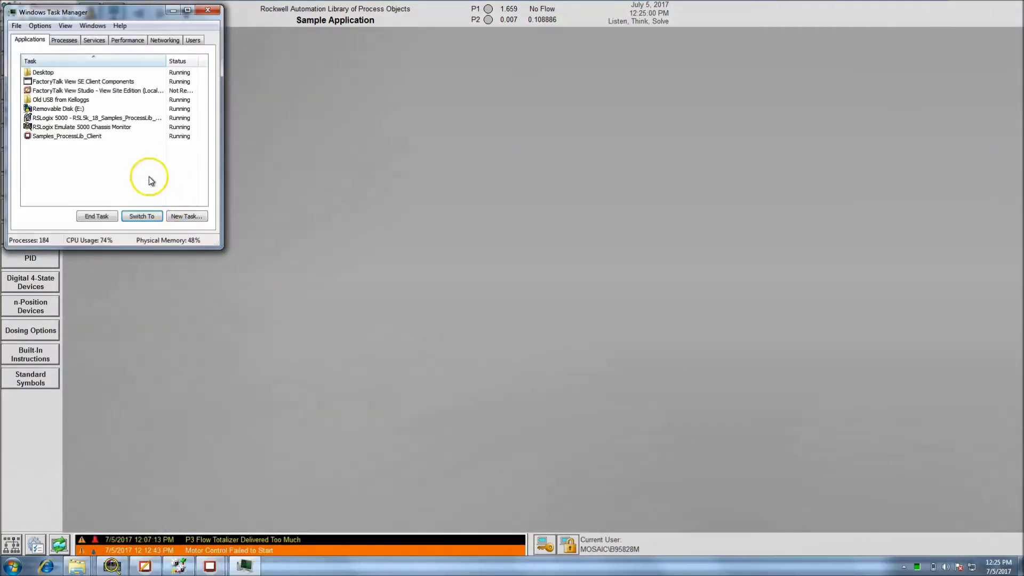
pyautogui.click(97, 216)
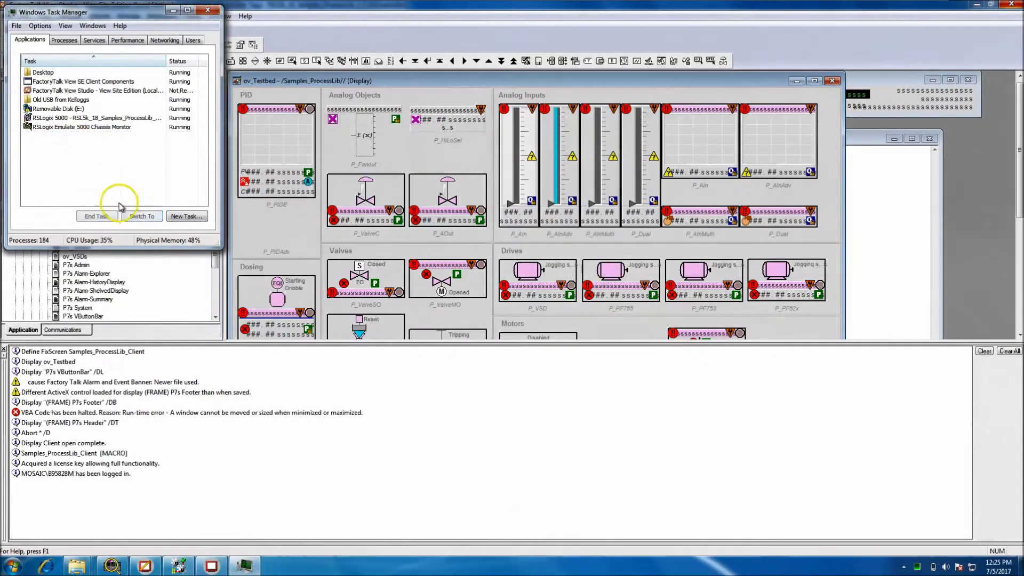
pyautogui.click(207, 9)
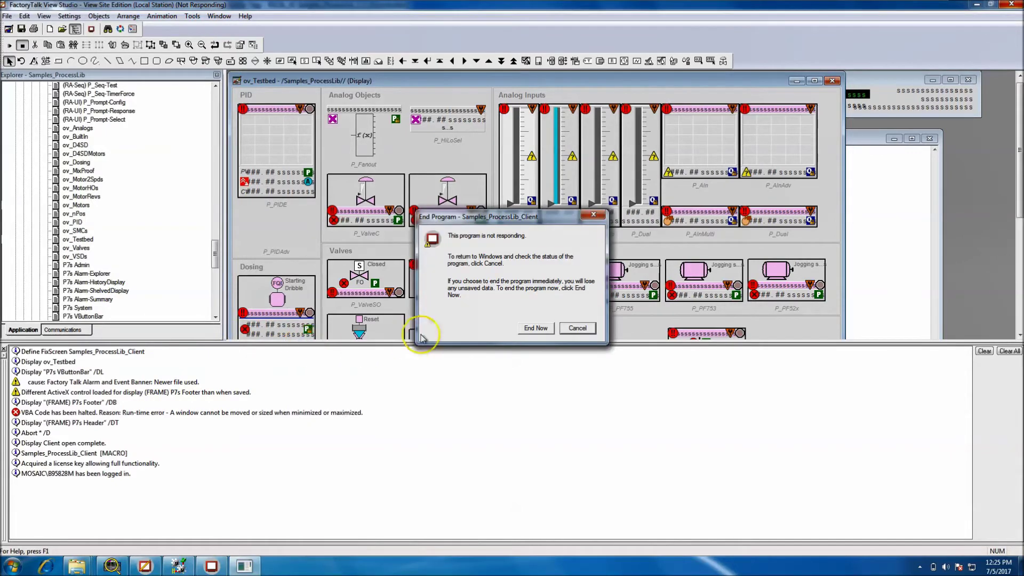
pyautogui.click(535, 328)
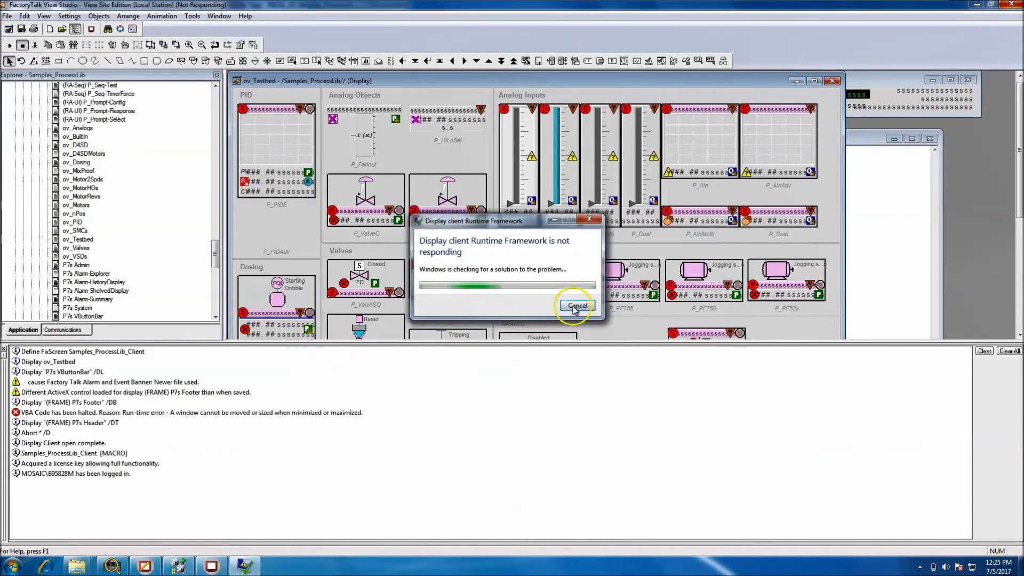
pyautogui.click(576, 306)
# - Shrink the Diagnostics List and create a new Client Keys file under Logic and Control
pyautogui.moveTo(365, 342); pyautogui.dragTo(350, 467)
pyautogui.moveTo(214, 345); pyautogui.dragTo(216, 392)
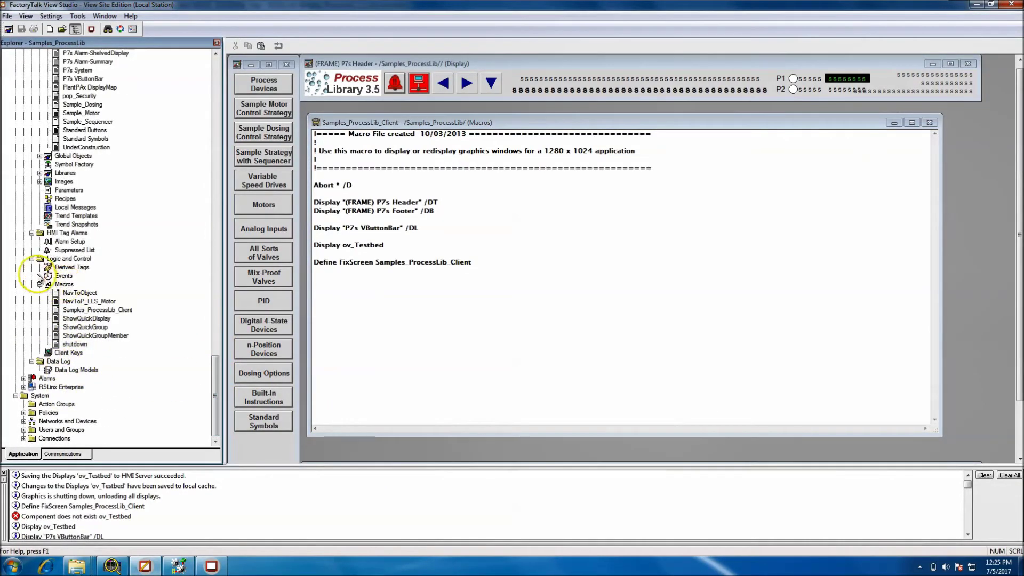
pyautogui.rightClick(65, 354)
pyautogui.click(90, 362)
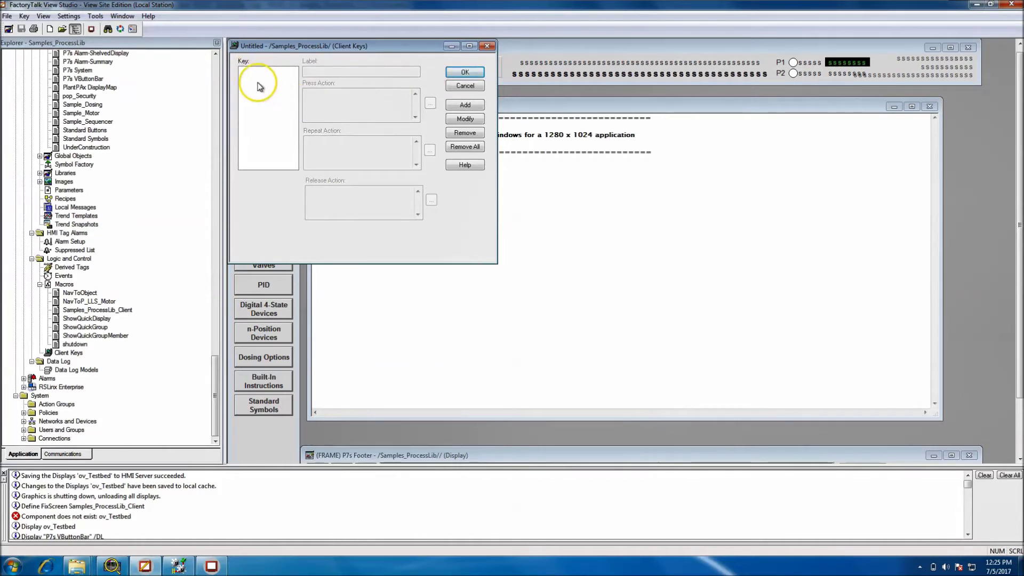
pyautogui.moveTo(413, 47); pyautogui.dragTo(507, 130)
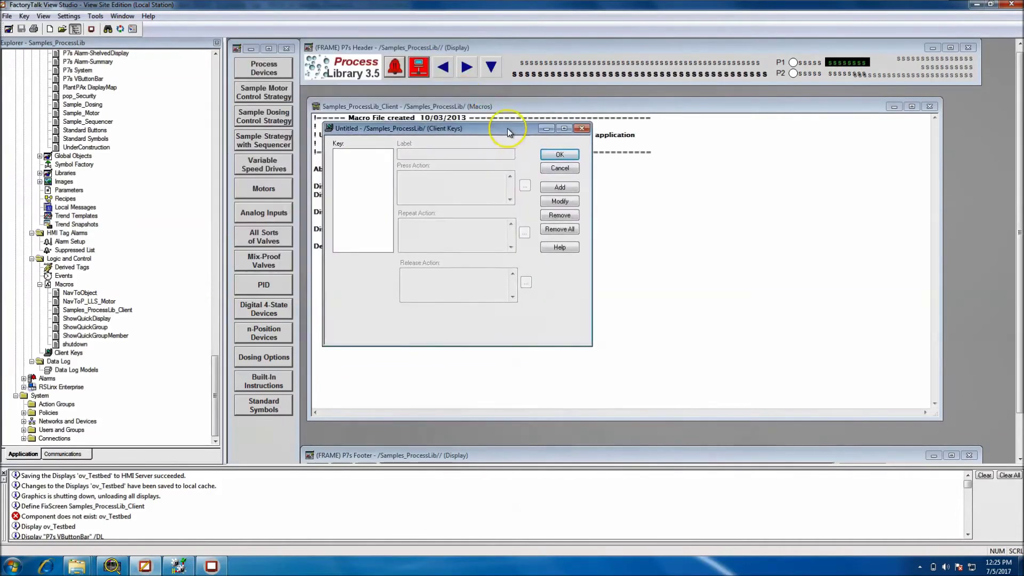
# - Add the Enter key without modifiers to the new client key file
pyautogui.click(558, 189)
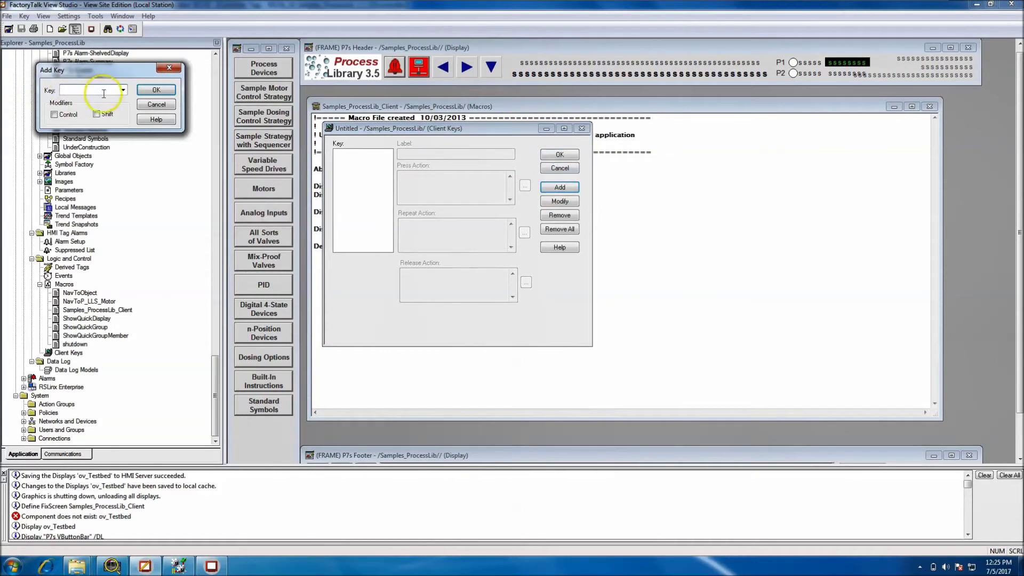
pyautogui.click(123, 90)
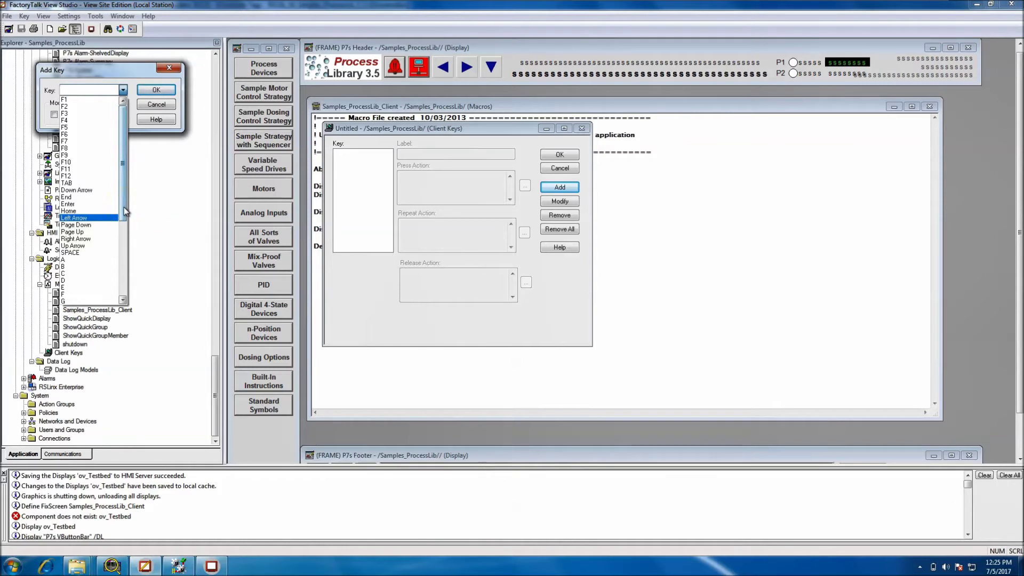
pyautogui.moveTo(124, 207)
pyautogui.mouseDown()
pyautogui.moveTo(124, 292)
pyautogui.moveTo(123, 193)
pyautogui.mouseUp()
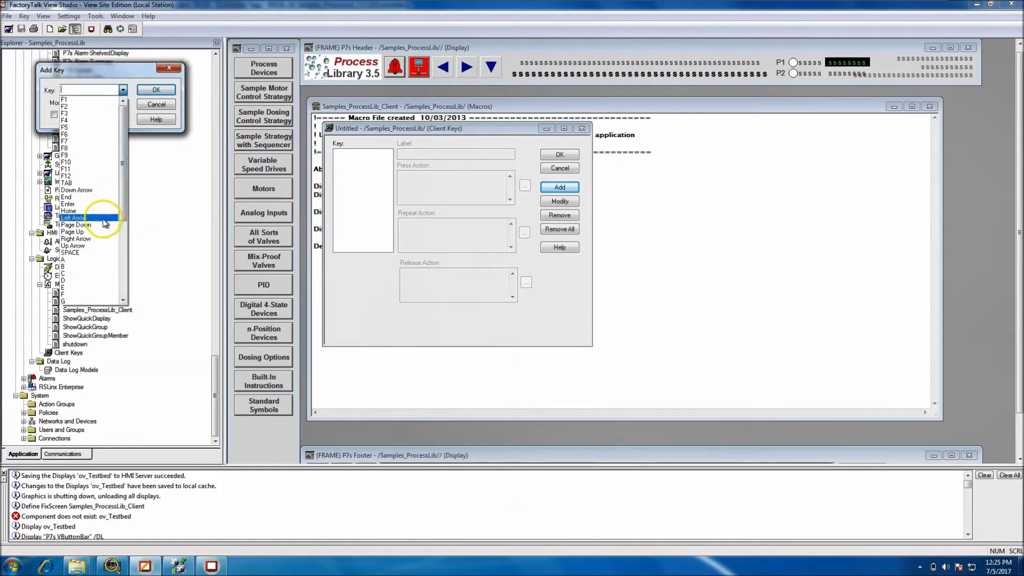
pyautogui.moveTo(125, 217)
pyautogui.mouseDown()
pyautogui.moveTo(127, 235)
pyautogui.moveTo(126, 222)
pyautogui.mouseUp()
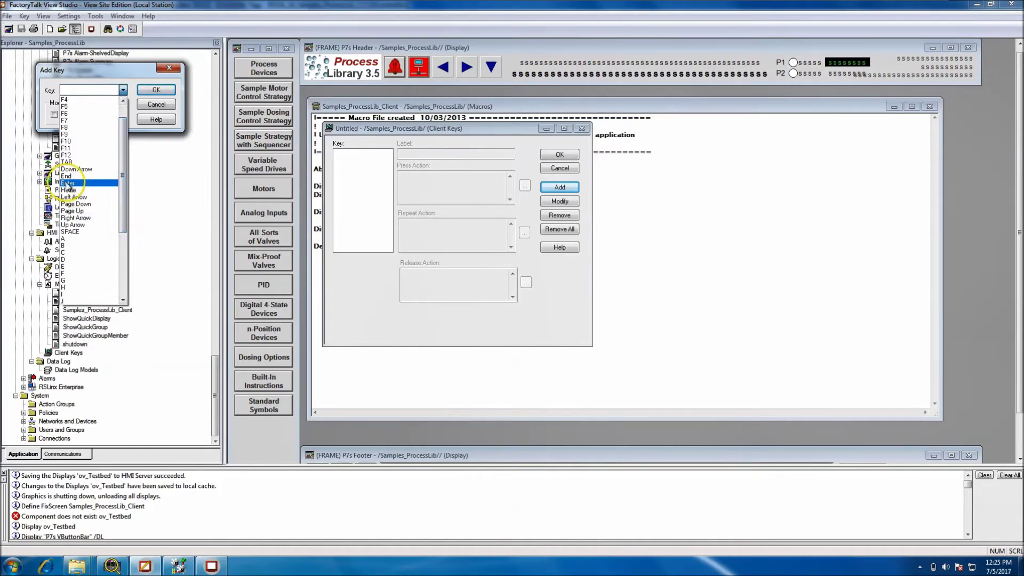
pyautogui.click(67, 183)
pyautogui.click(156, 90)
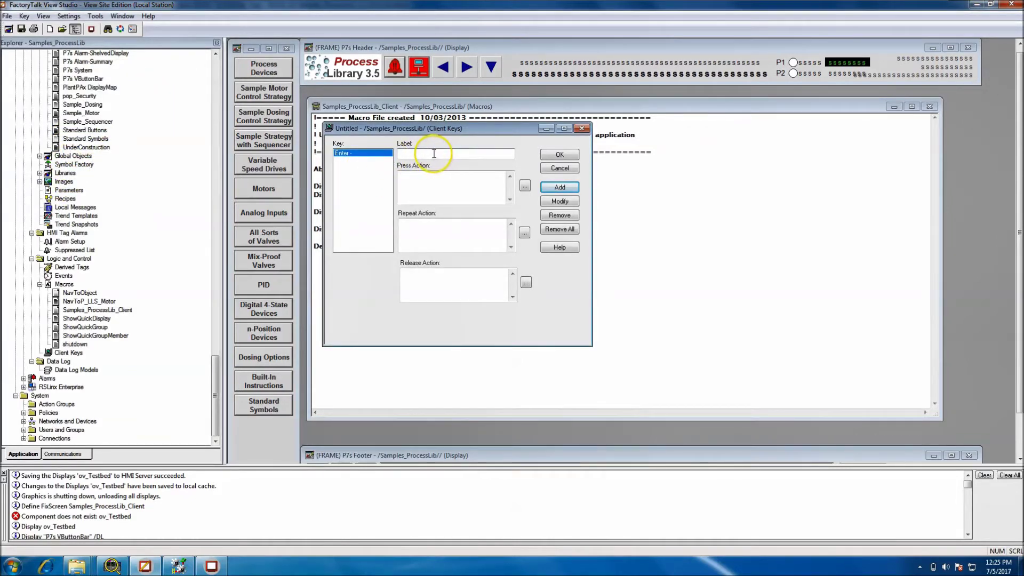
# - Examine the commands available for the Enter key's press action, including the Navigation and System categories and the full commands and macros list
pyautogui.click(524, 186)
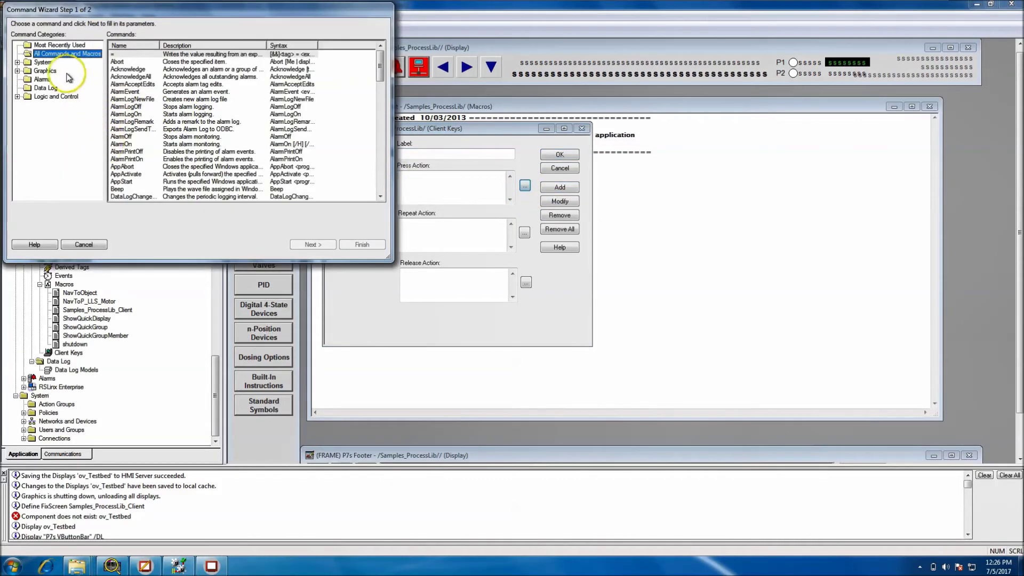
pyautogui.click(17, 71)
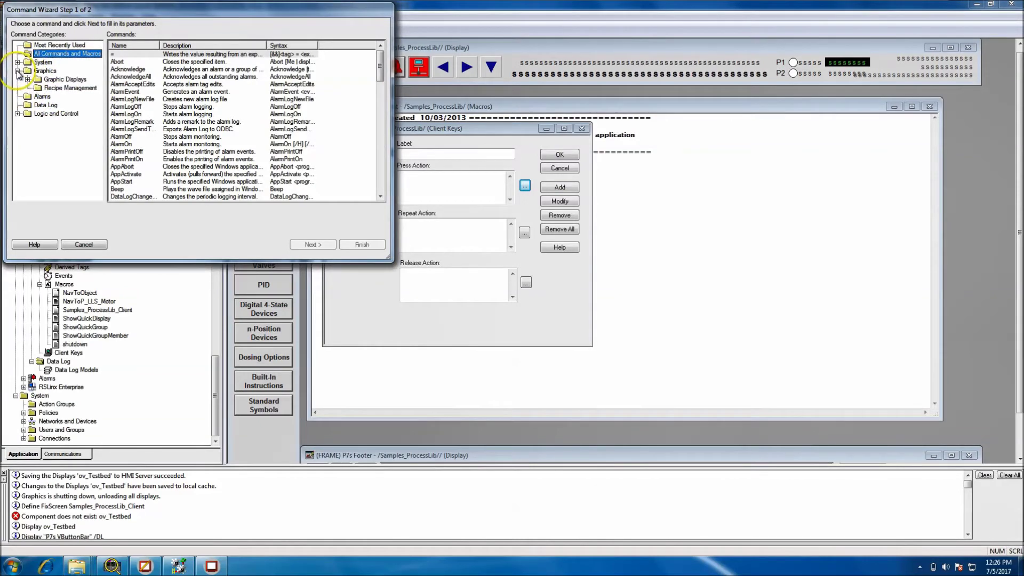
pyautogui.click(127, 166)
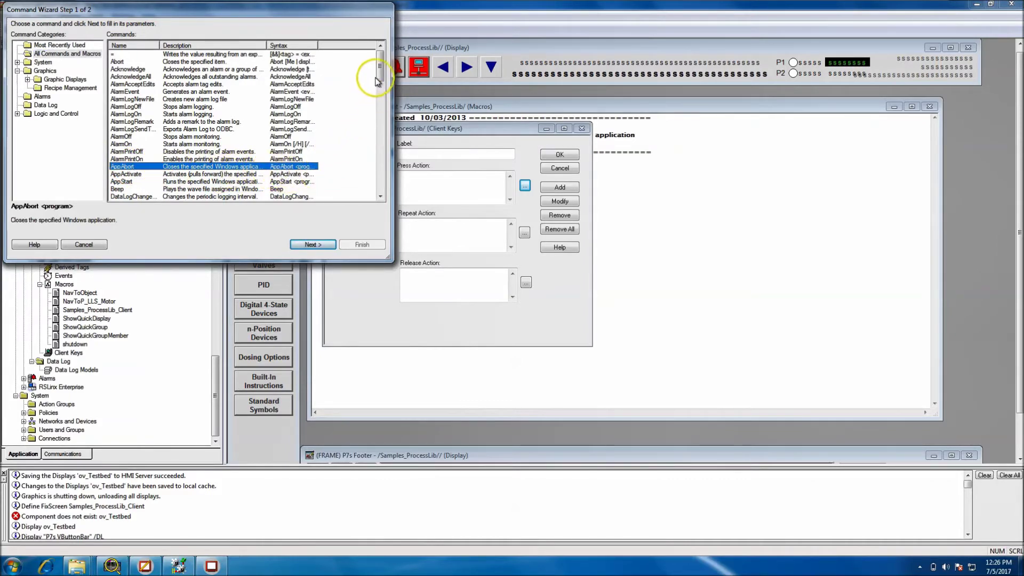
pyautogui.moveTo(382, 77); pyautogui.dragTo(173, 140)
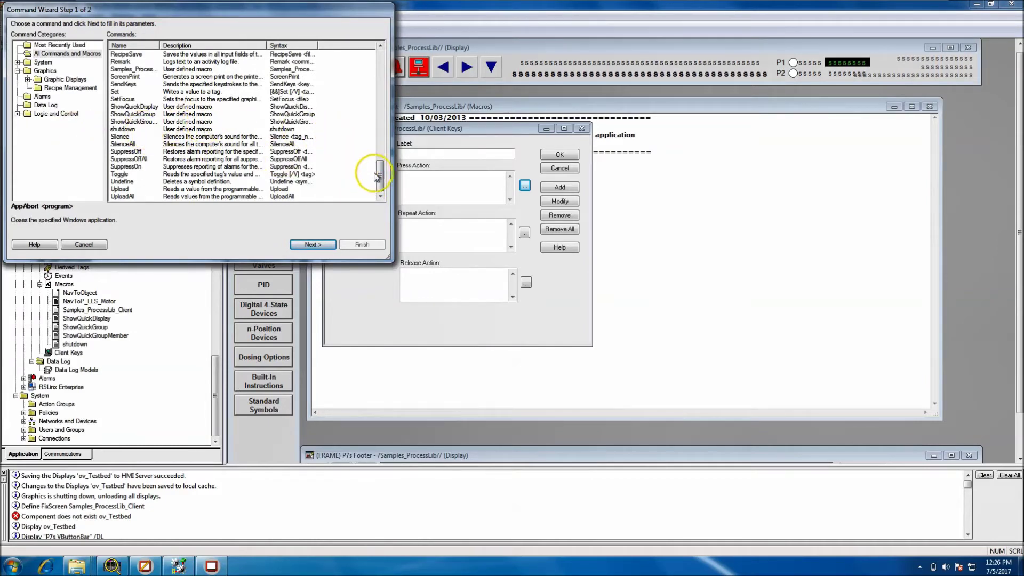
pyautogui.moveTo(376, 180); pyautogui.dragTo(383, 100)
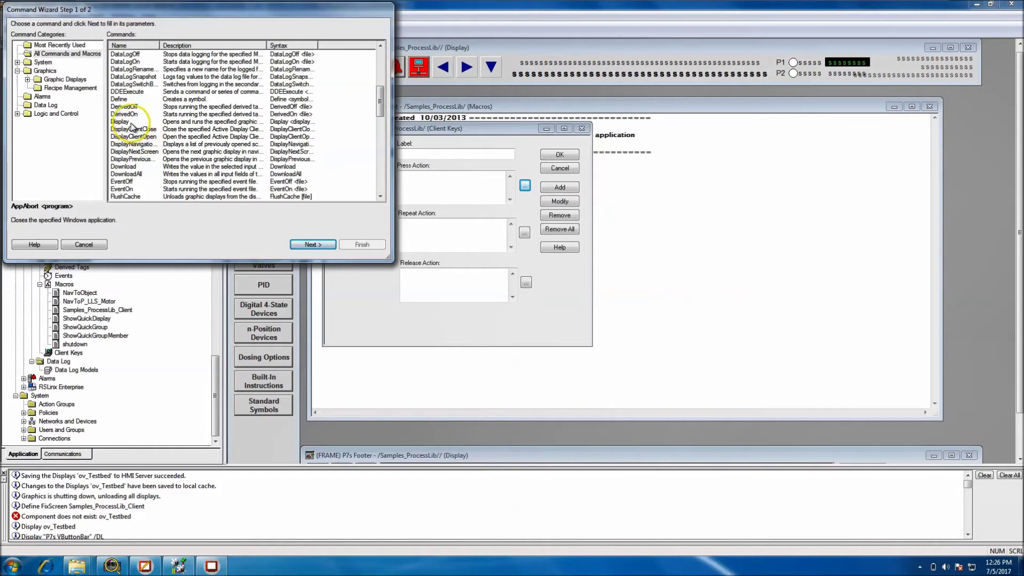
pyautogui.moveTo(382, 116); pyautogui.dragTo(380, 59)
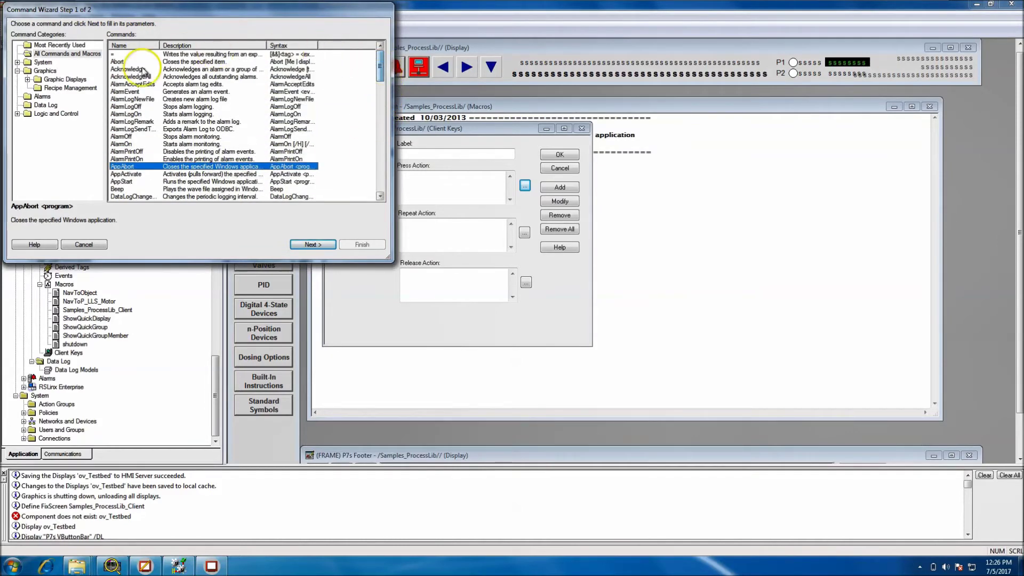
pyautogui.click(27, 80)
pyautogui.click(62, 88)
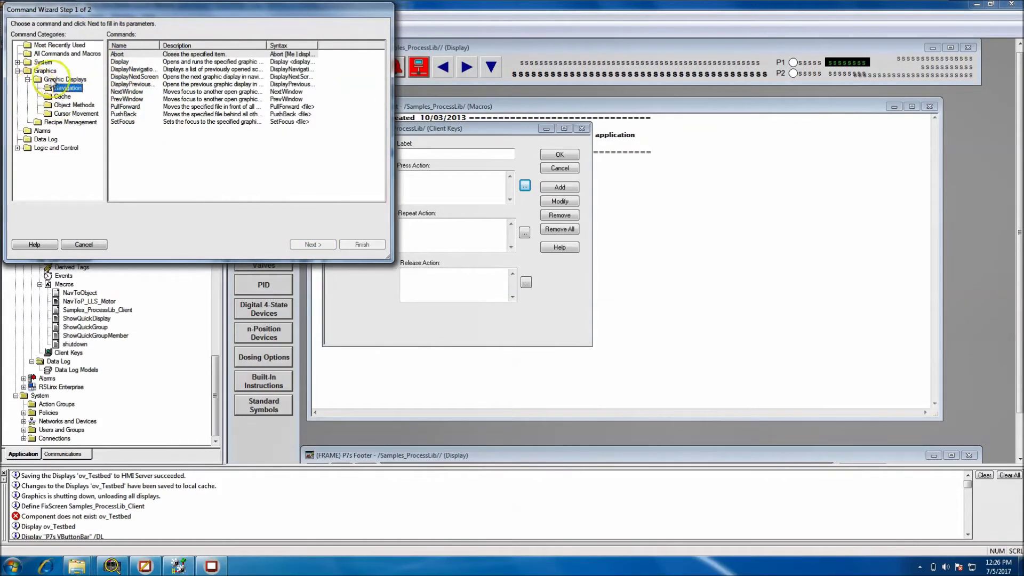
pyautogui.click(18, 63)
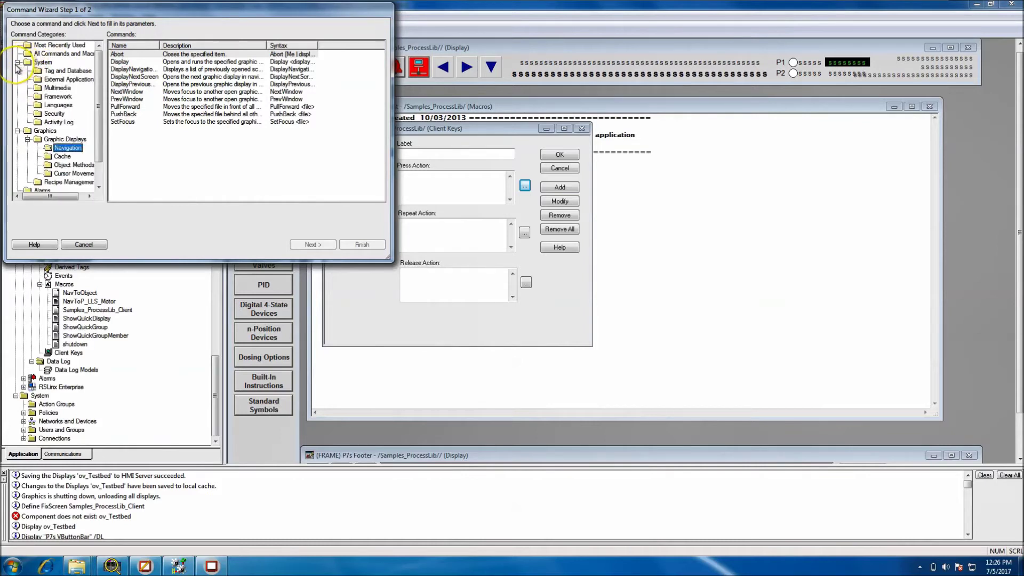
pyautogui.click(18, 62)
pyautogui.click(53, 53)
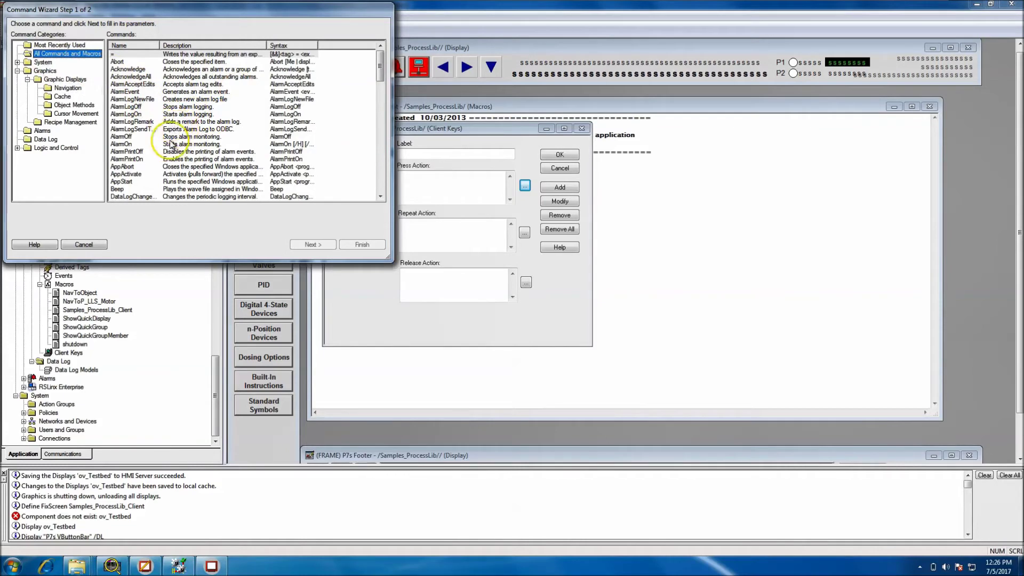
pyautogui.click(380, 197)
pyautogui.scroll(-7, 380, 196)
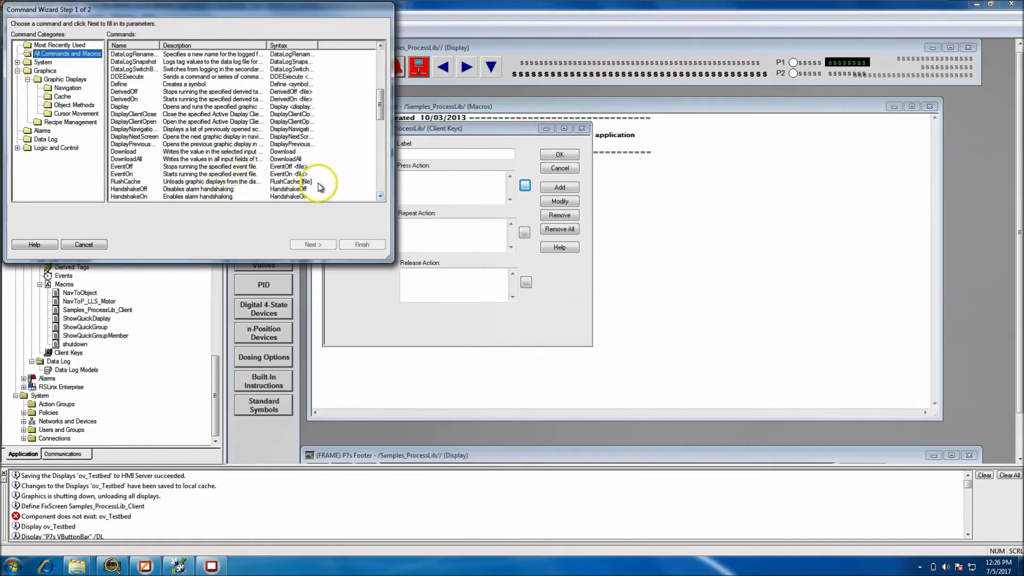
pyautogui.moveTo(378, 118); pyautogui.dragTo(381, 187)
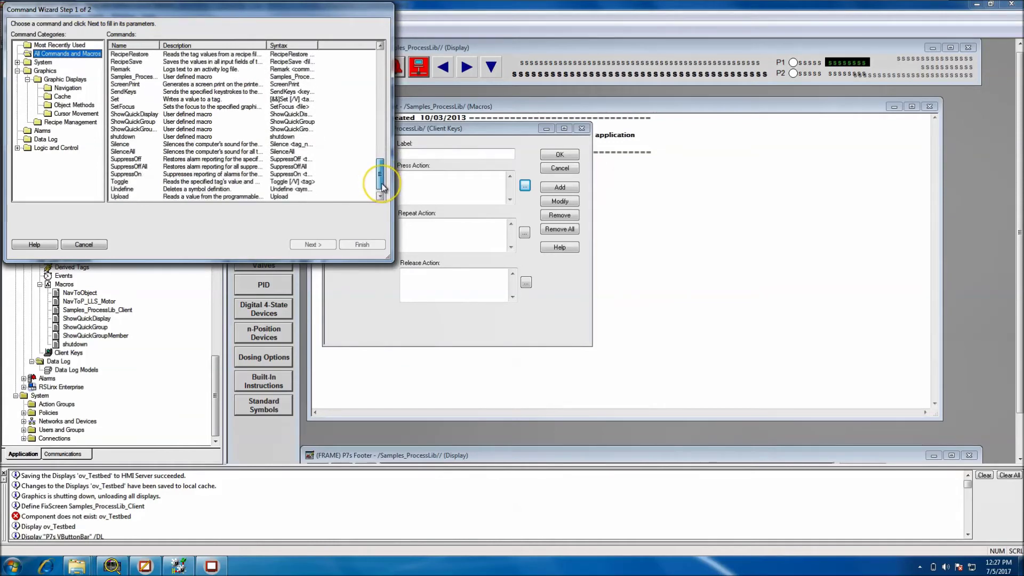
pyautogui.moveTo(382, 187); pyautogui.dragTo(365, 83)
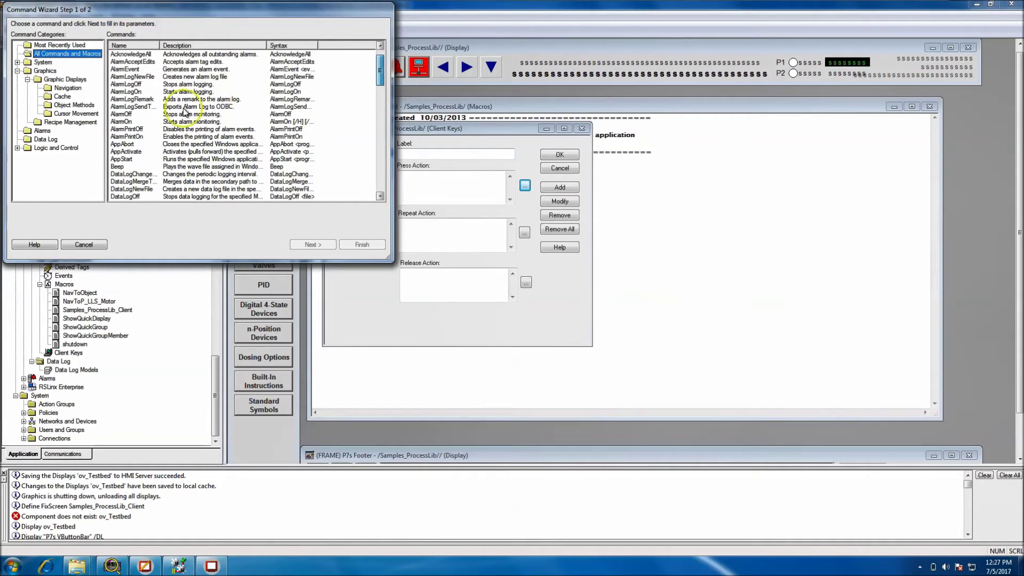
# - Check the parameters of the AppAbort command, cancel the command wizard, and discard the client key file without saving
pyautogui.click(170, 144)
pyautogui.click(302, 245)
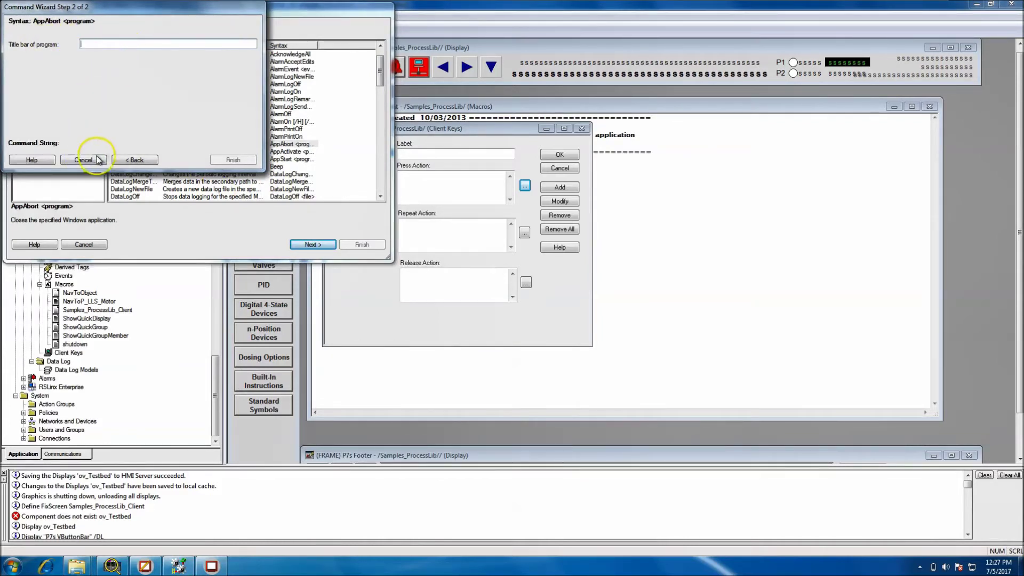
pyautogui.click(135, 160)
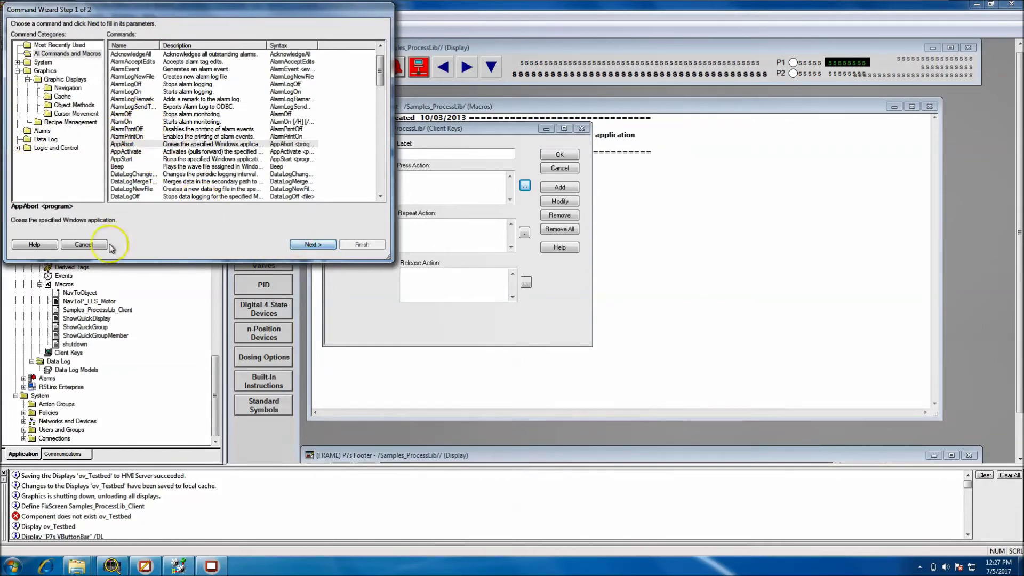
pyautogui.click(81, 246)
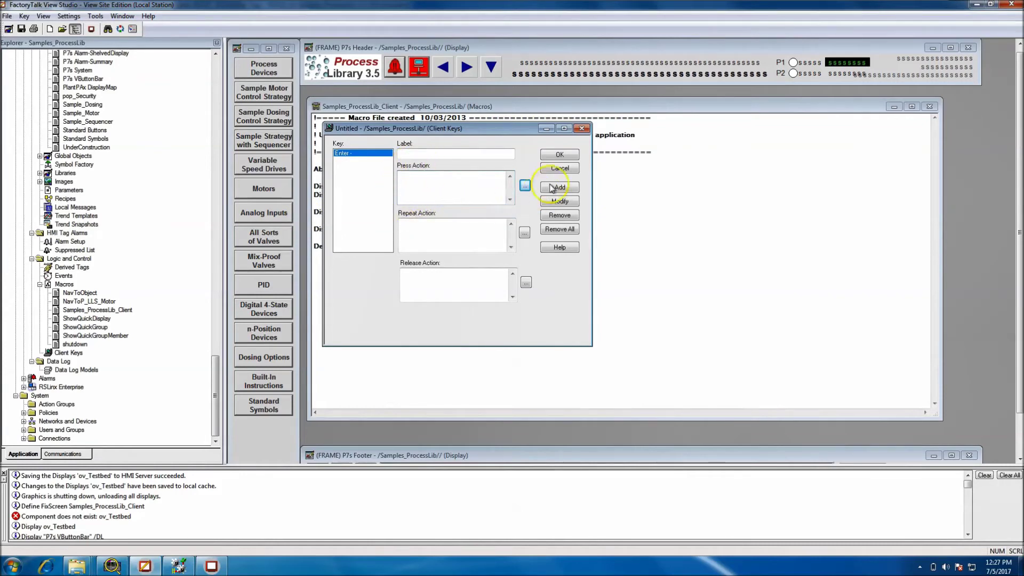
pyautogui.click(557, 168)
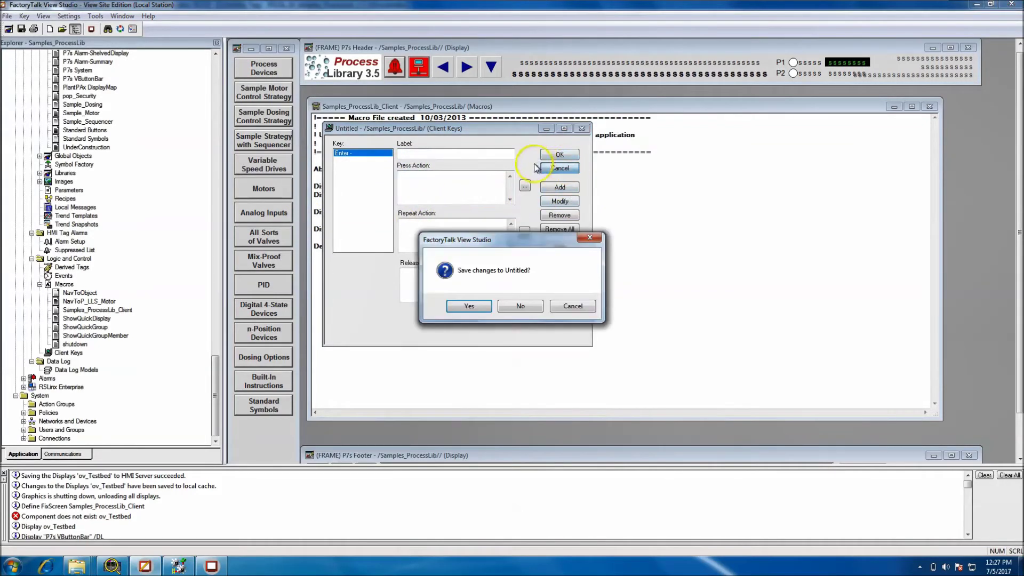
pyautogui.click(522, 303)
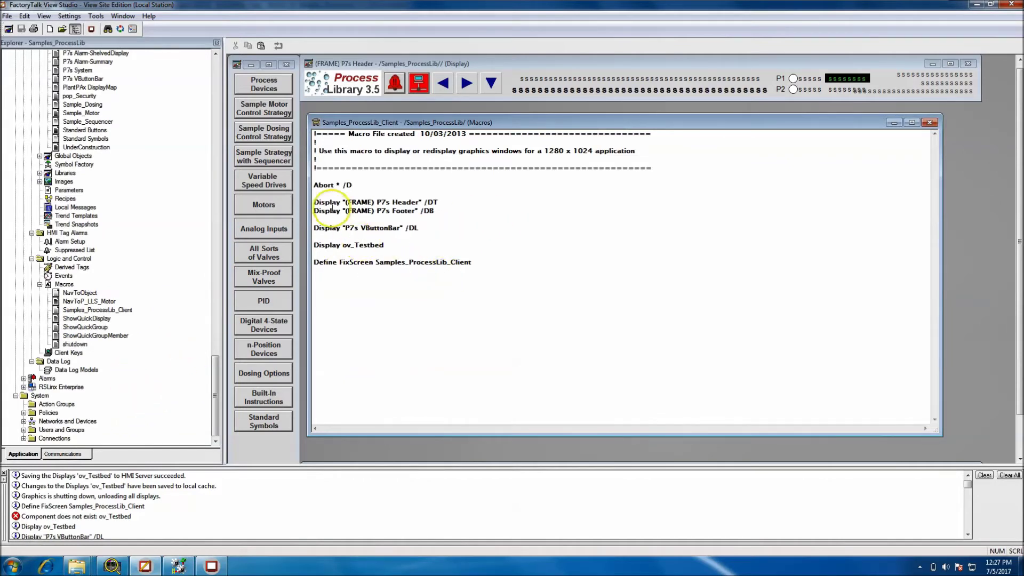
# - Check the previous pages of the unfinished SE Client configuration wizard back to the application type, and exit the wizard without completing it
pyautogui.press('Scroll_Lock')
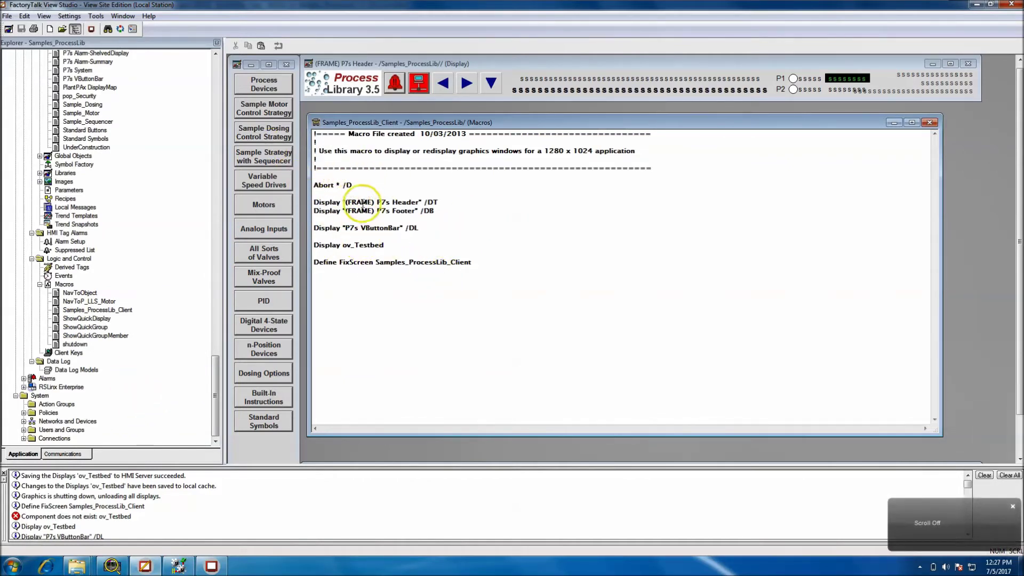
pyautogui.click(182, 565)
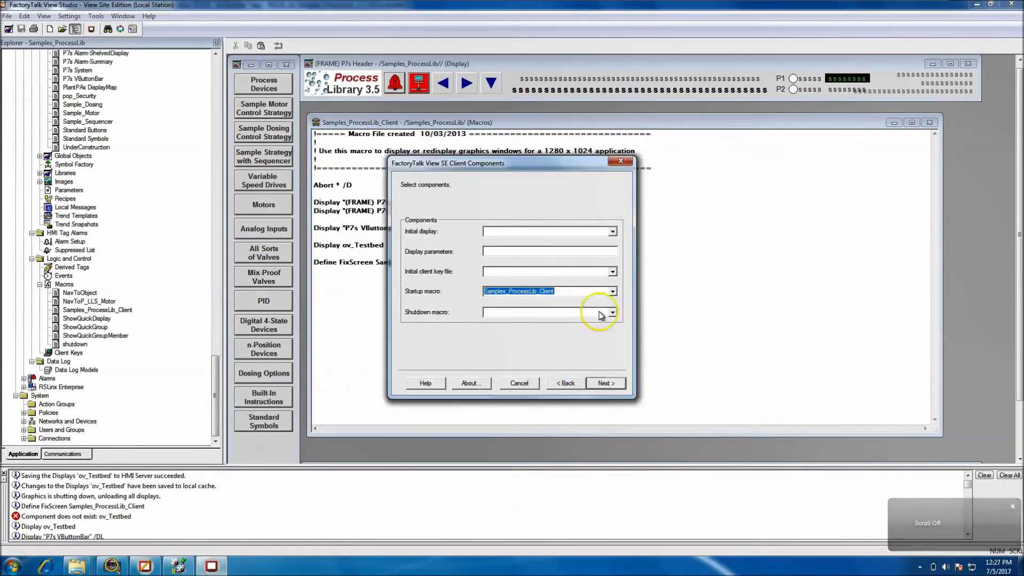
pyautogui.click(569, 383)
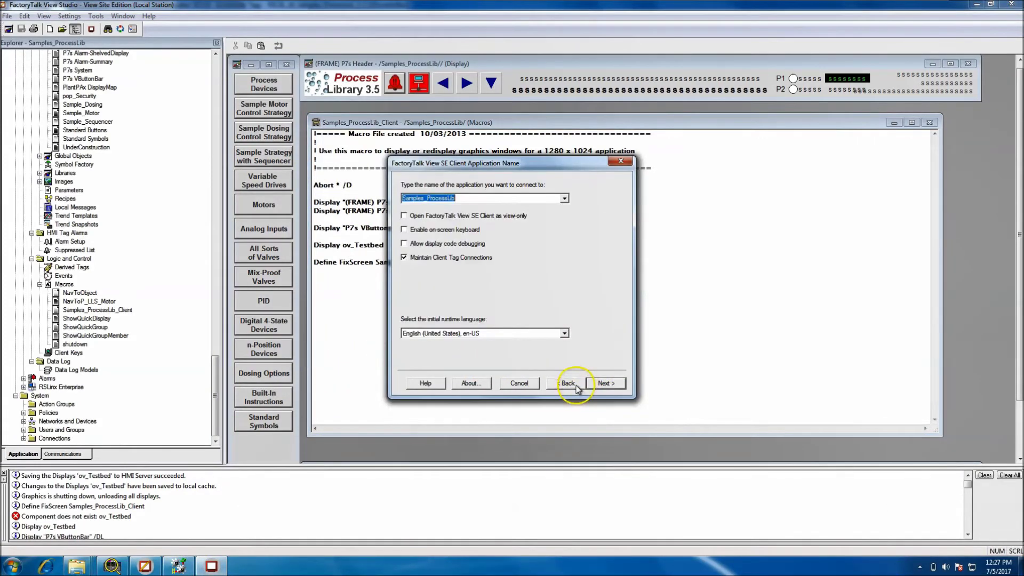
pyautogui.click(619, 162)
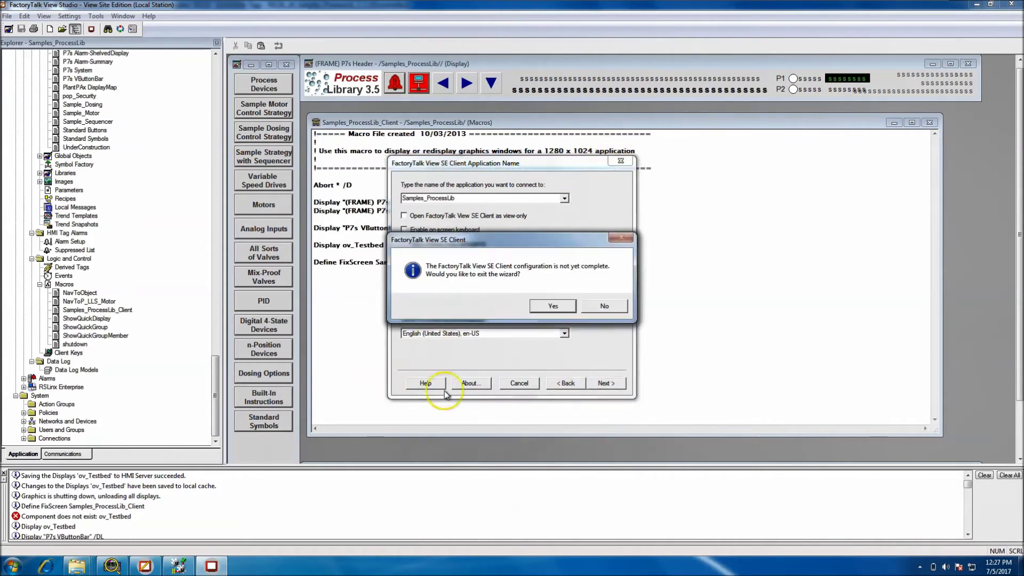
pyautogui.click(596, 308)
pyautogui.click(567, 383)
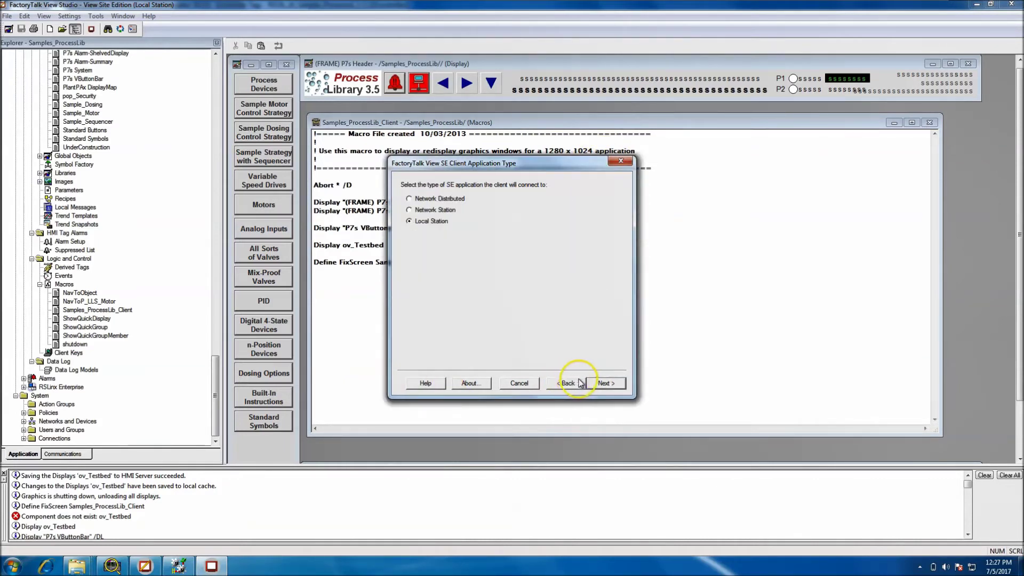
pyautogui.click(506, 387)
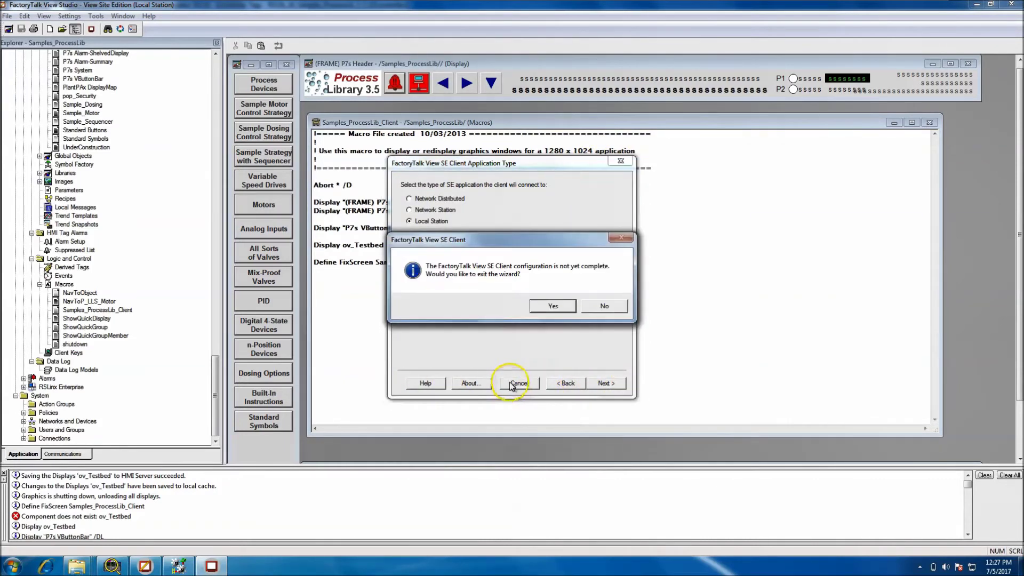
pyautogui.click(556, 305)
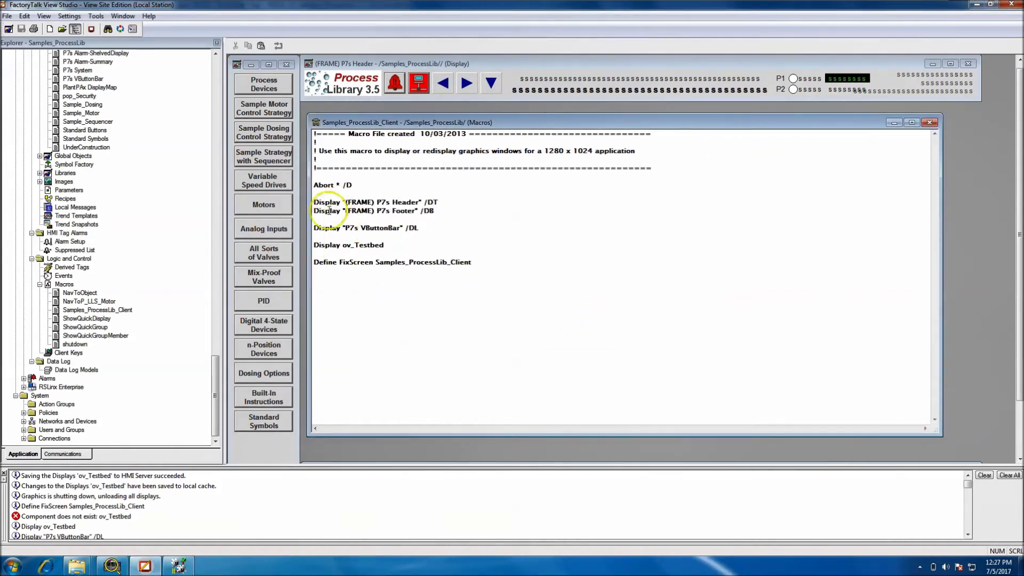
# - Examine the Samples_ProcessLib_Client macro's Abort and Display commands against the header, footer and button bar displays, shrinking the Diagnostics List to reveal the footer
pyautogui.tripleClick(314, 185)
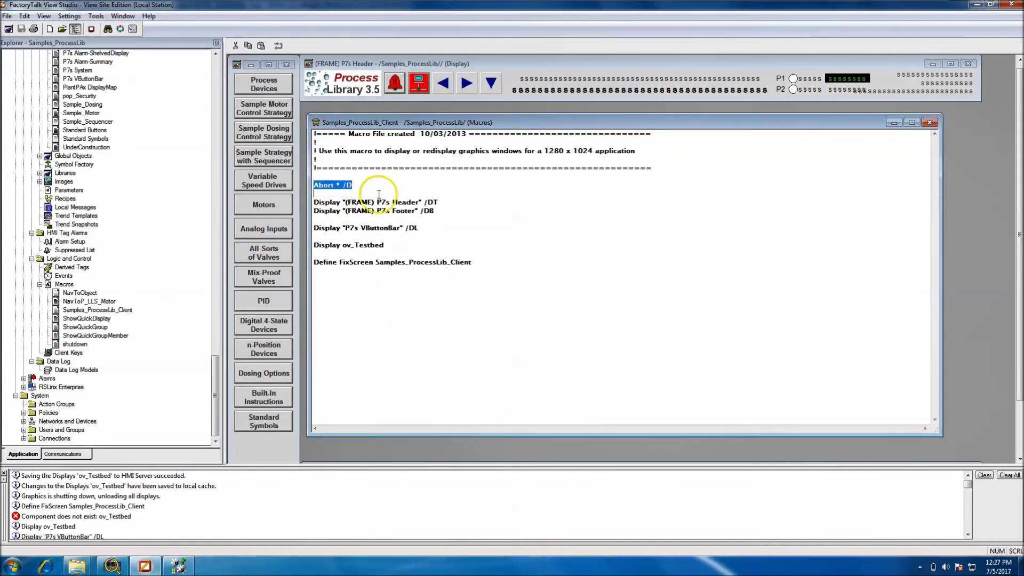
pyautogui.click(313, 203)
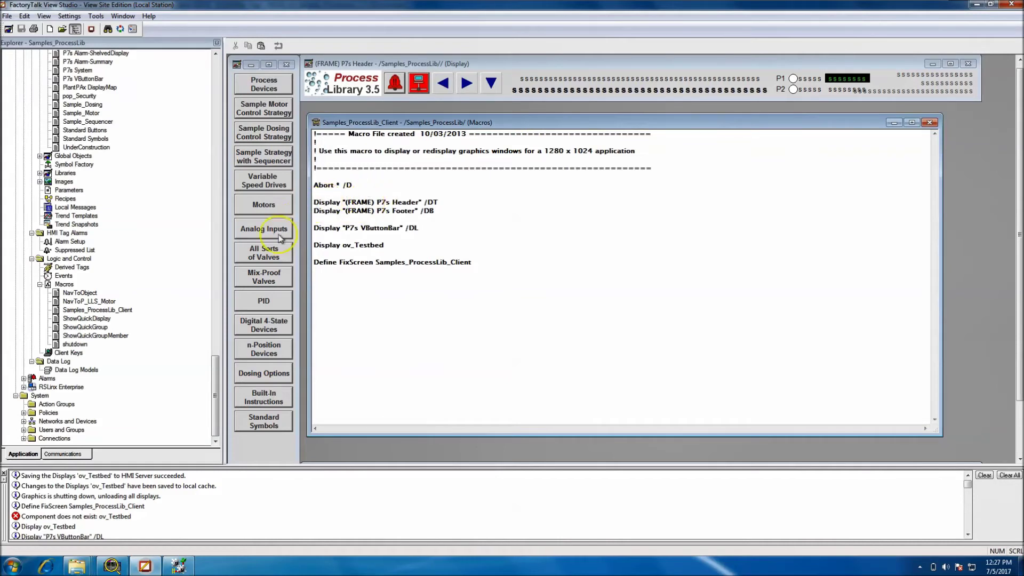
pyautogui.moveTo(313, 202); pyautogui.dragTo(436, 201)
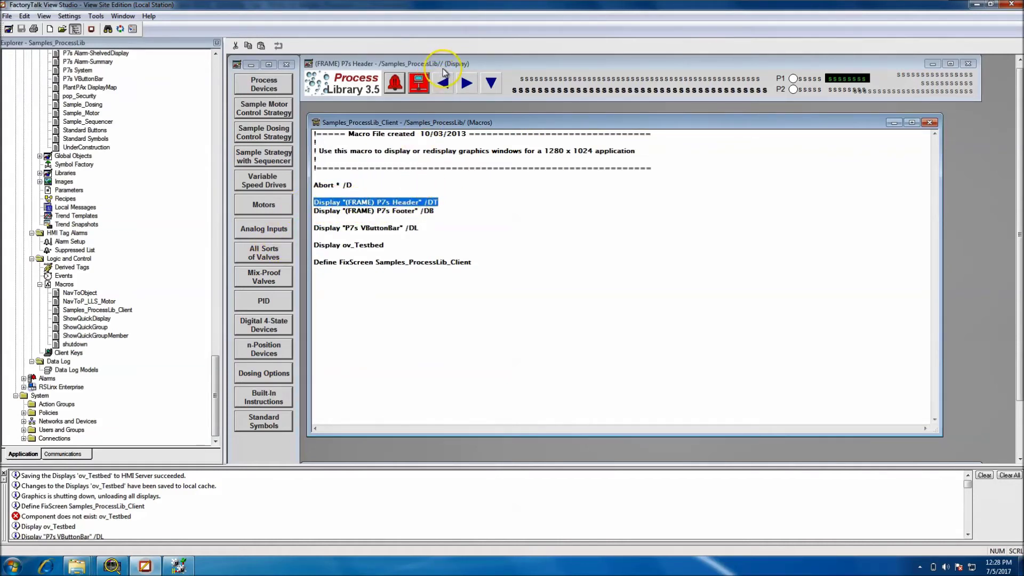
pyautogui.click(429, 208)
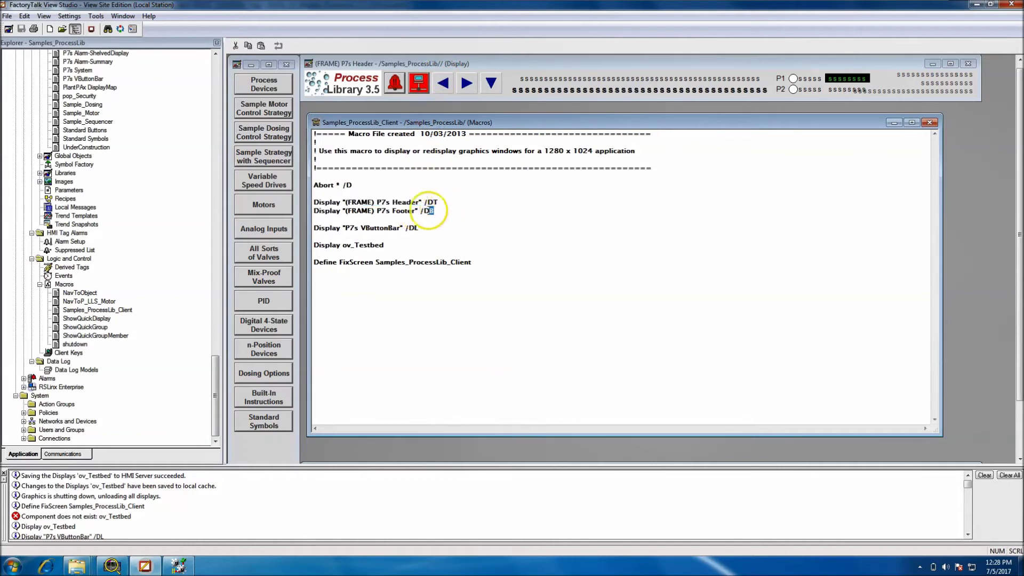
pyautogui.click(308, 212)
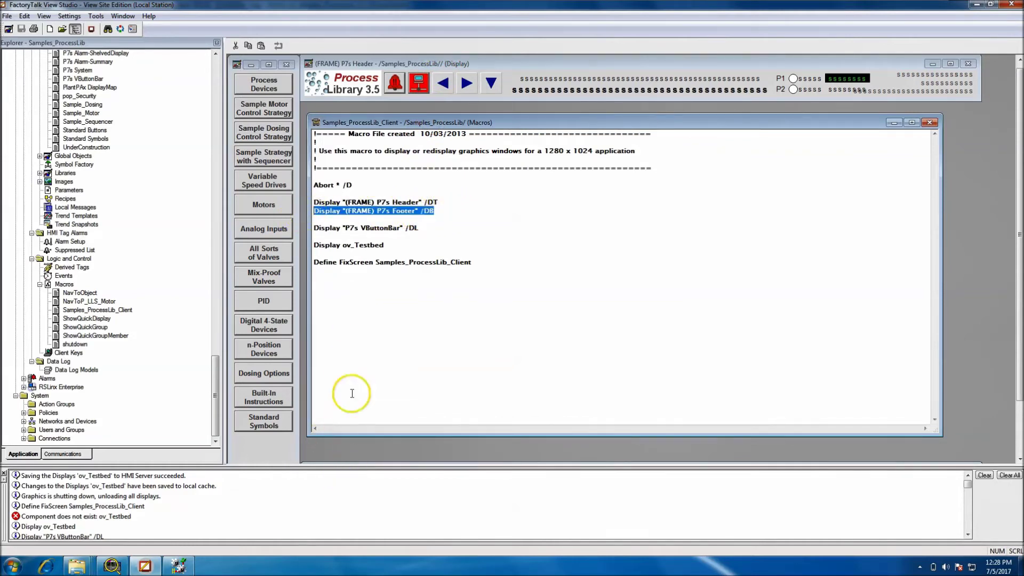
pyautogui.moveTo(811, 465); pyautogui.dragTo(803, 495)
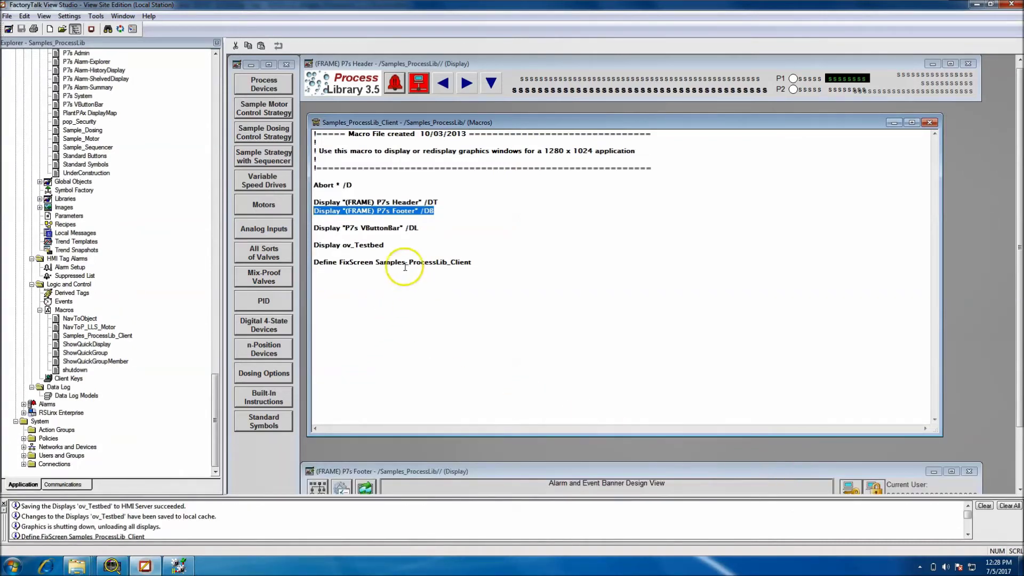
pyautogui.moveTo(419, 228); pyautogui.dragTo(309, 228)
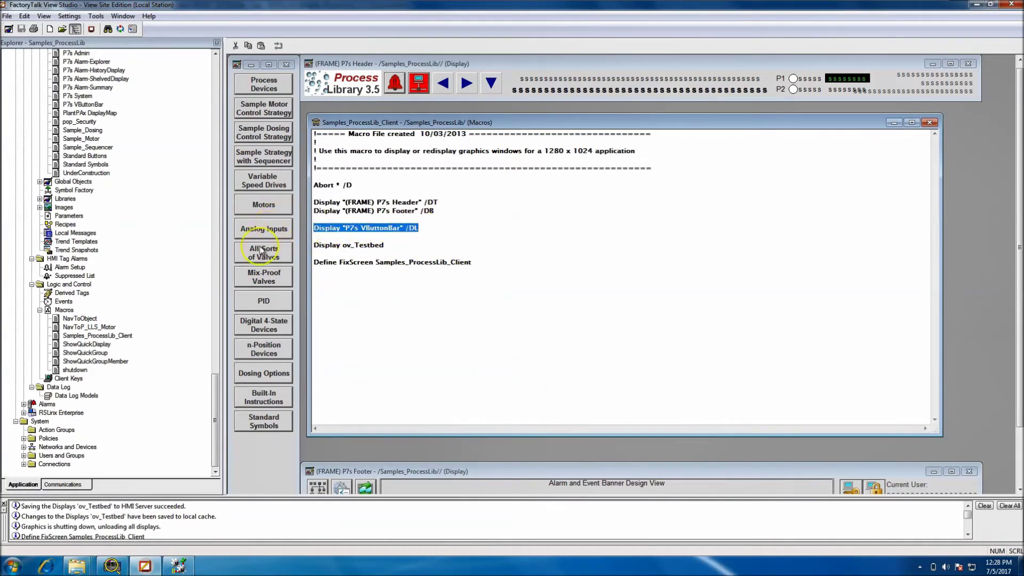
pyautogui.moveTo(385, 246); pyautogui.dragTo(319, 246)
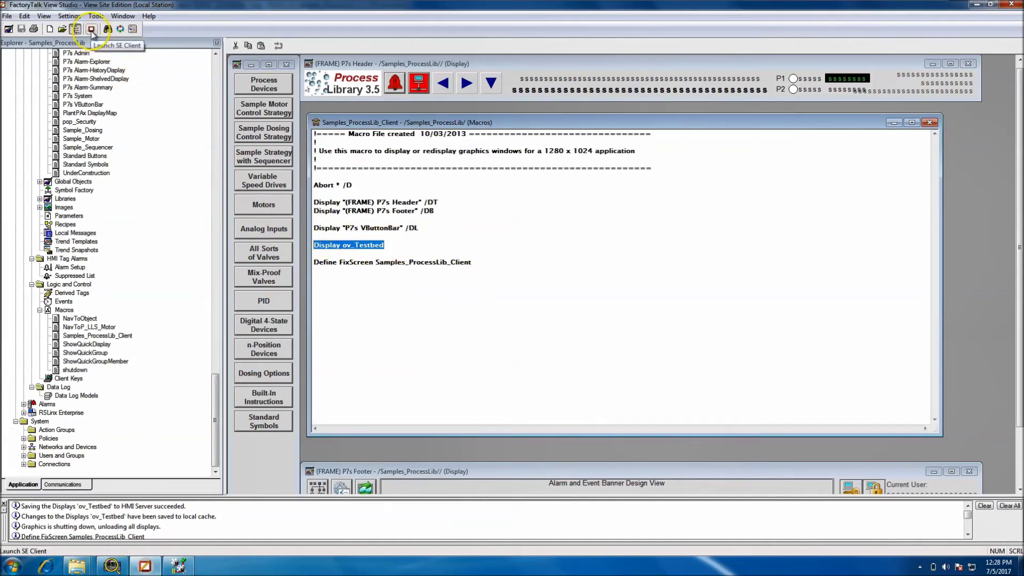
# - Launch the FactoryTalk View SE Client with the Samples_ProcessLib_Client configuration file and examine its docked displays and alarm banner
pyautogui.click(91, 29)
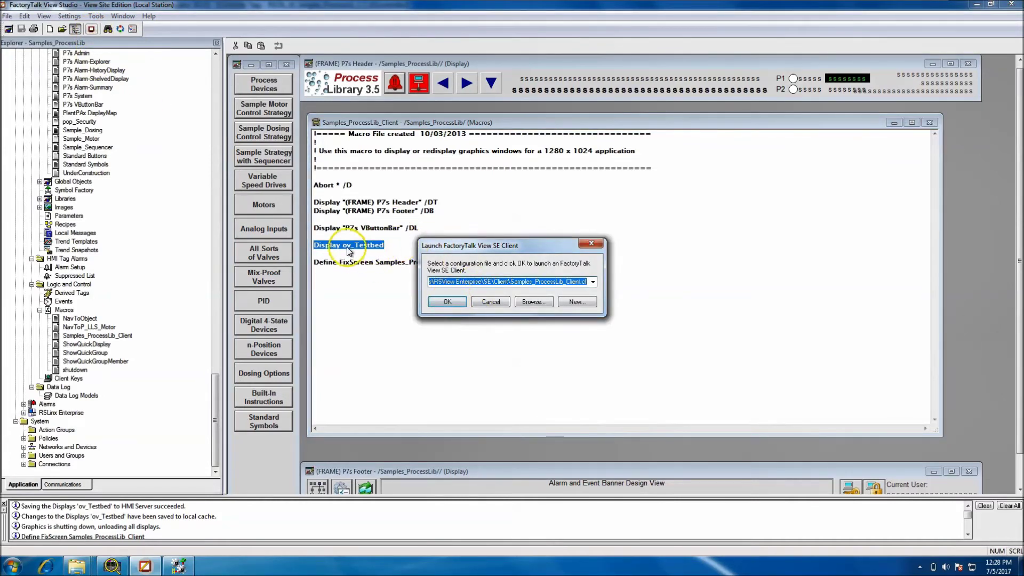
pyautogui.click(446, 302)
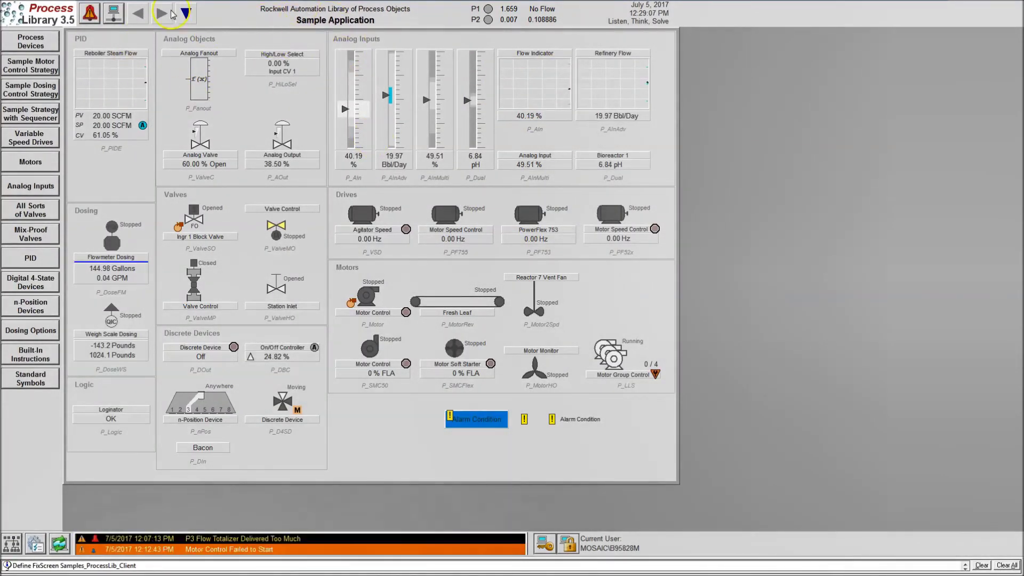
pyautogui.press('Scroll_Lock')
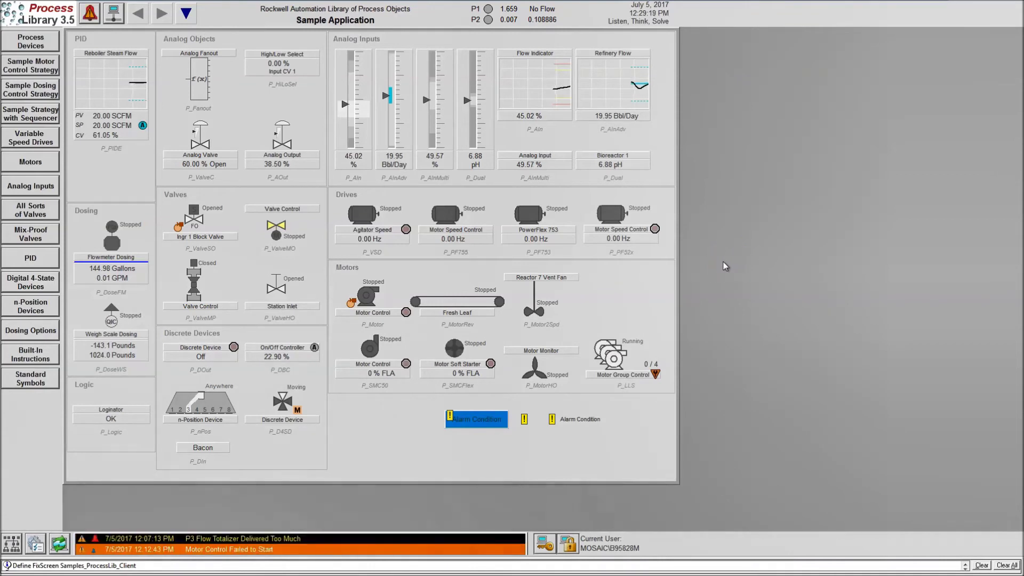
pyautogui.click(719, 242)
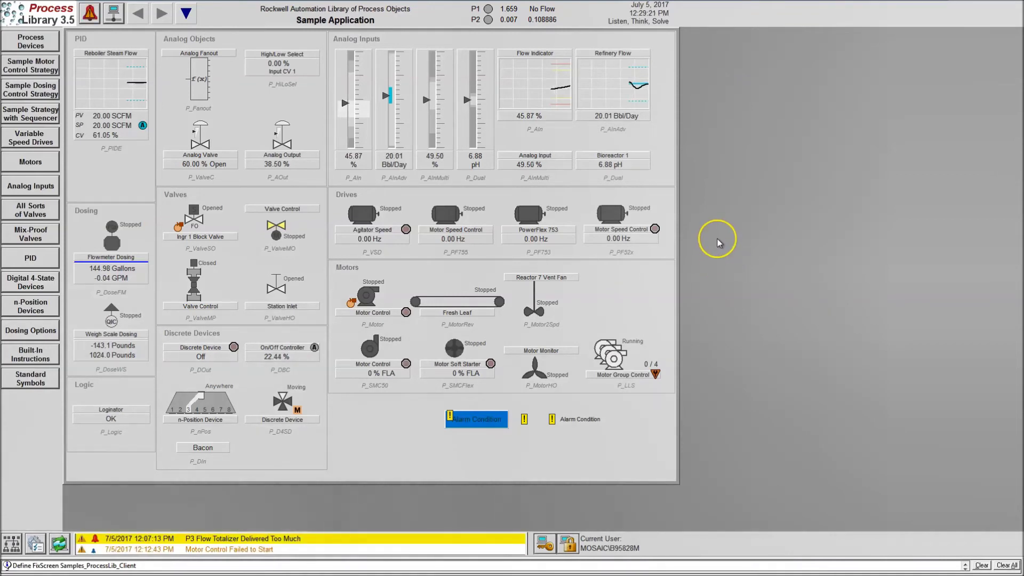
pyautogui.click(297, 542)
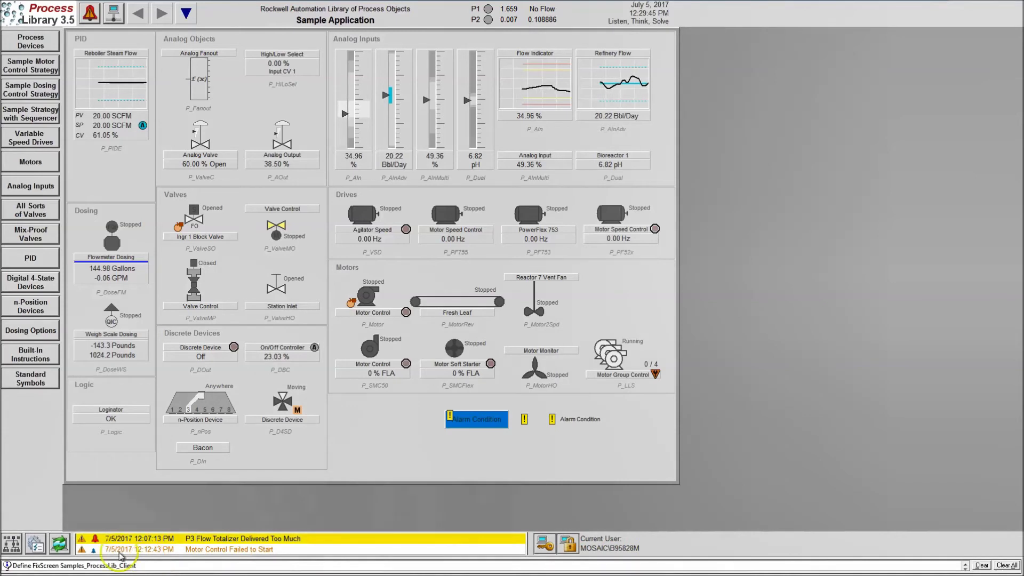
pyautogui.press('Scroll_Lock')
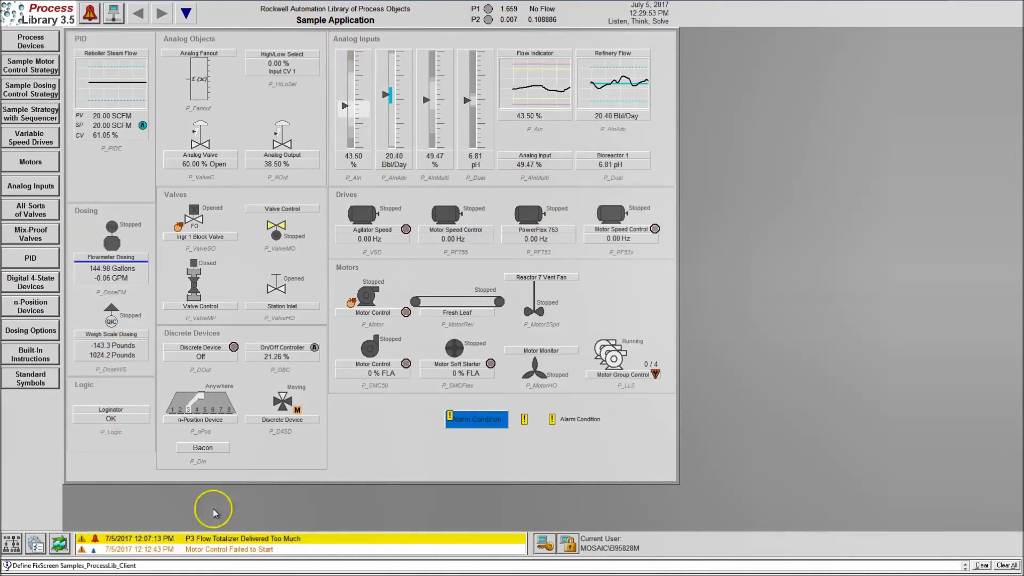
# - Check navigation in the running client by visiting the Sample Strategy with Sequencer and Variable Speed Drives displays, returning to the previous display after each
pyautogui.click(45, 116)
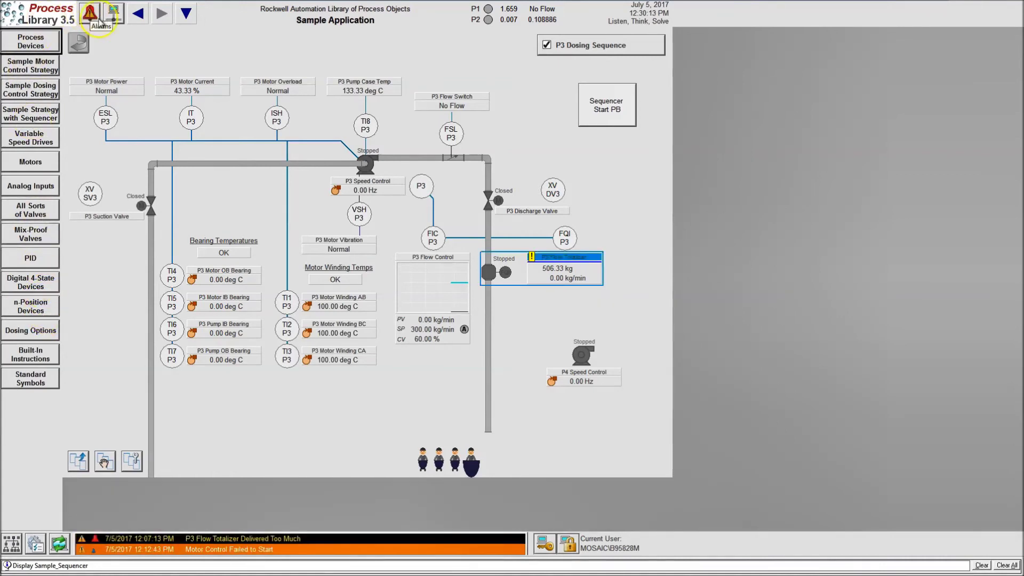
pyautogui.click(128, 20)
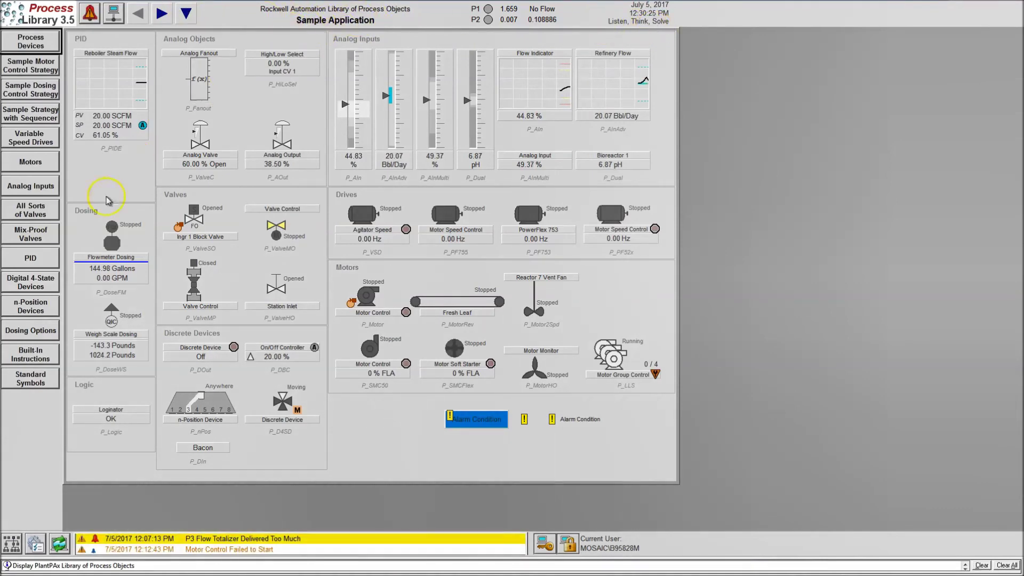
pyautogui.click(29, 138)
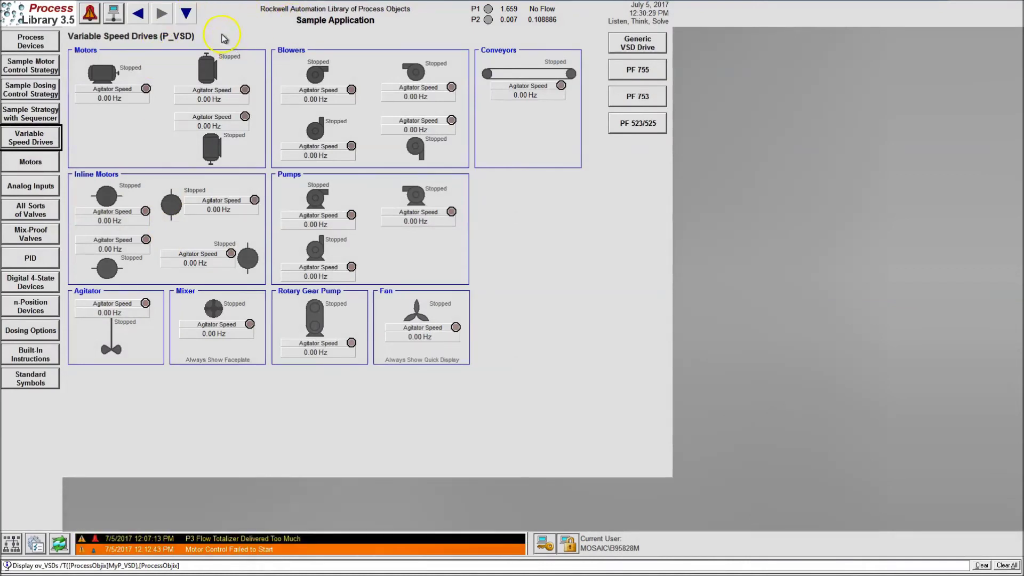
pyautogui.click(619, 45)
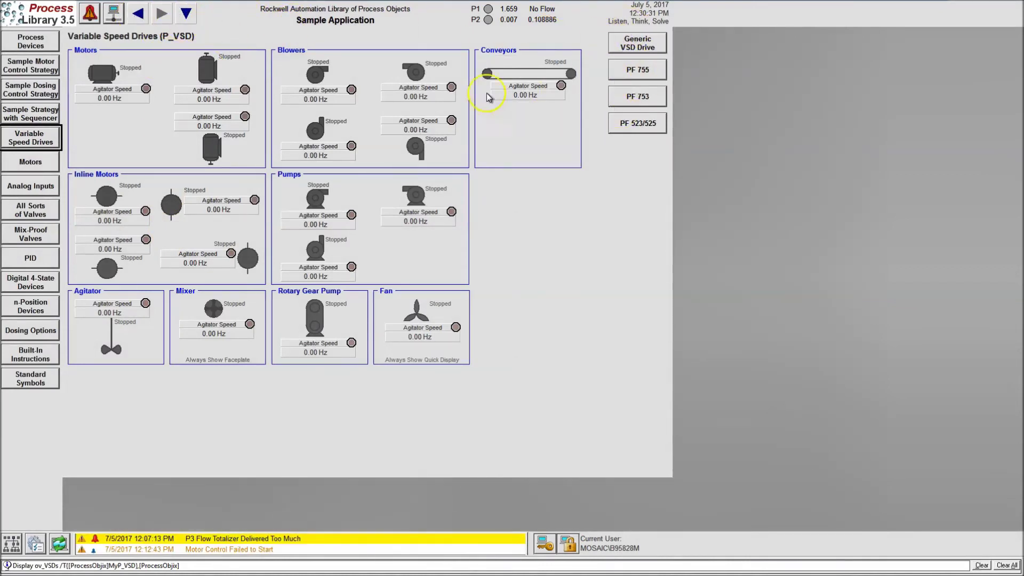
pyautogui.click(138, 13)
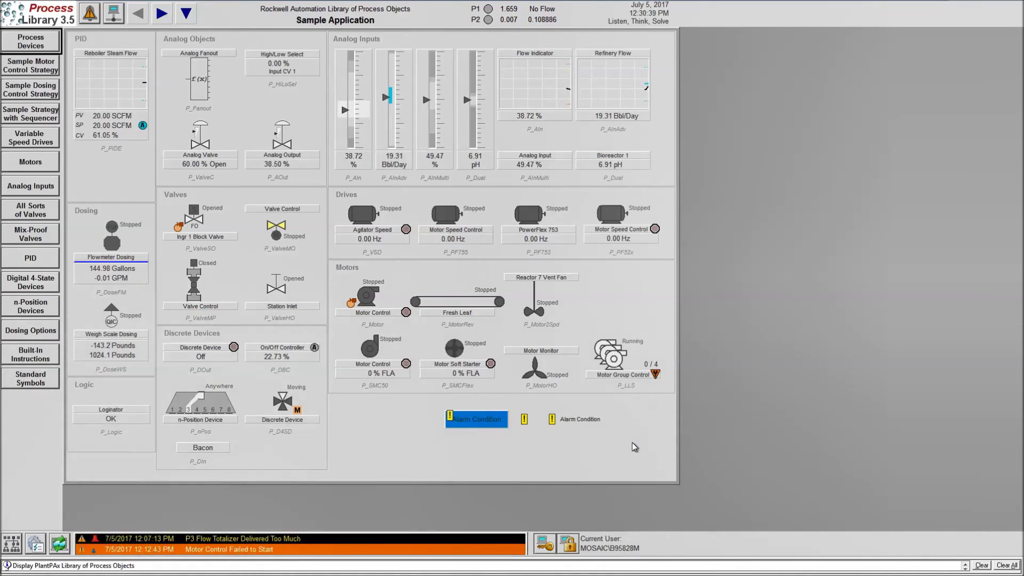
pyautogui.click(589, 339)
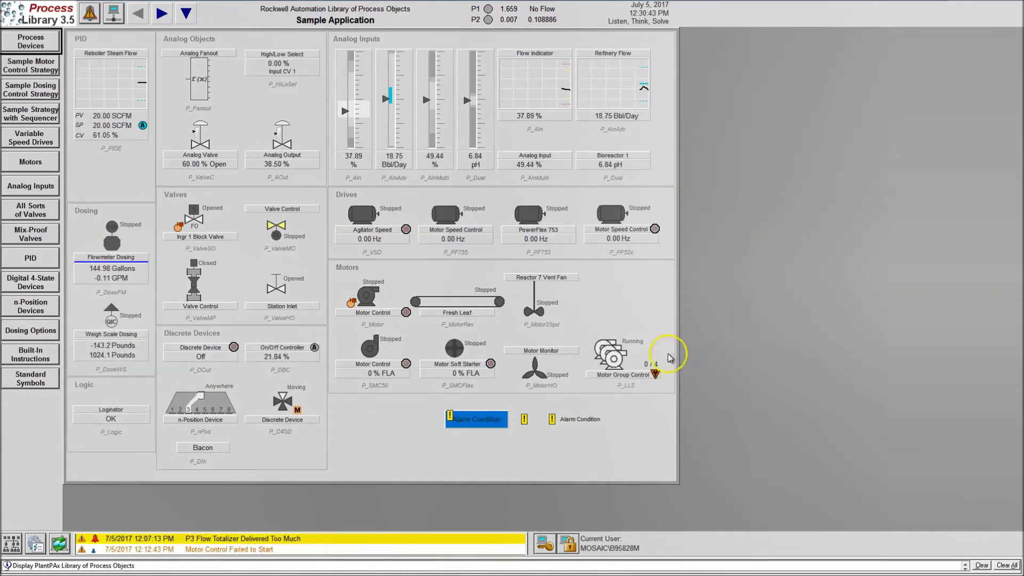
# - Switch back to FactoryTalk View Studio and open the ov_Testbed display for editing
pyautogui.press('super')
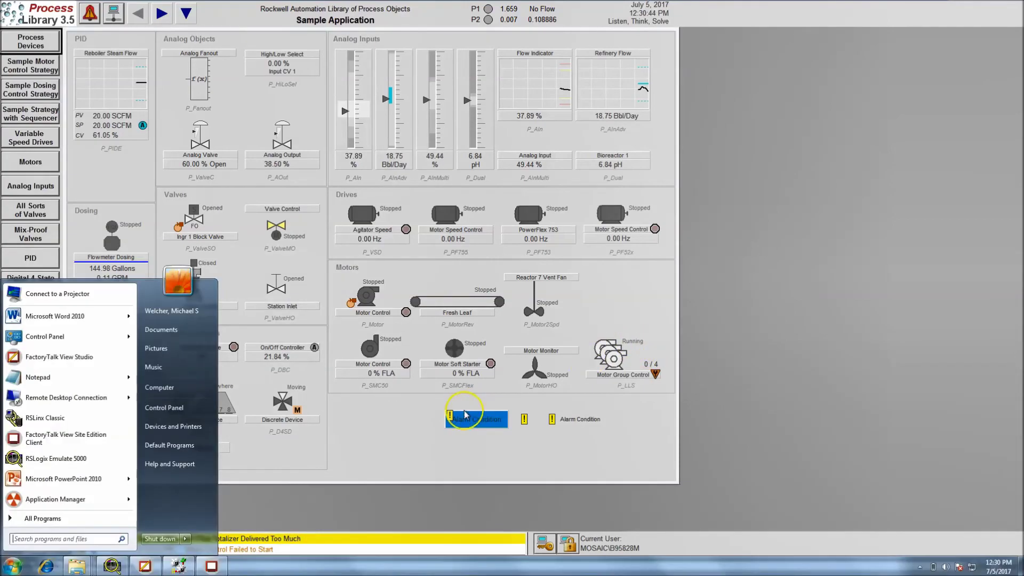
pyautogui.click(155, 565)
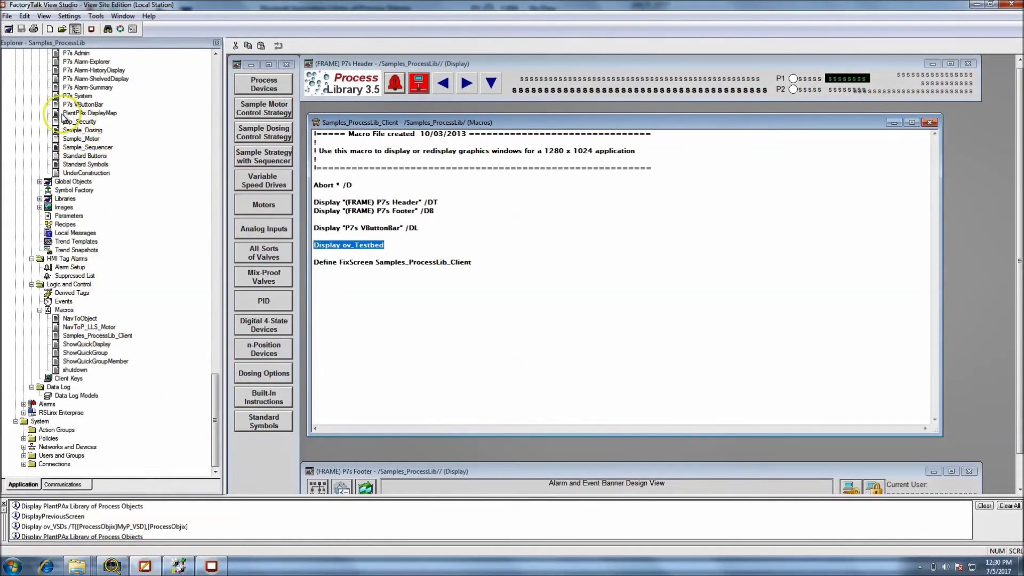
pyautogui.click(214, 103)
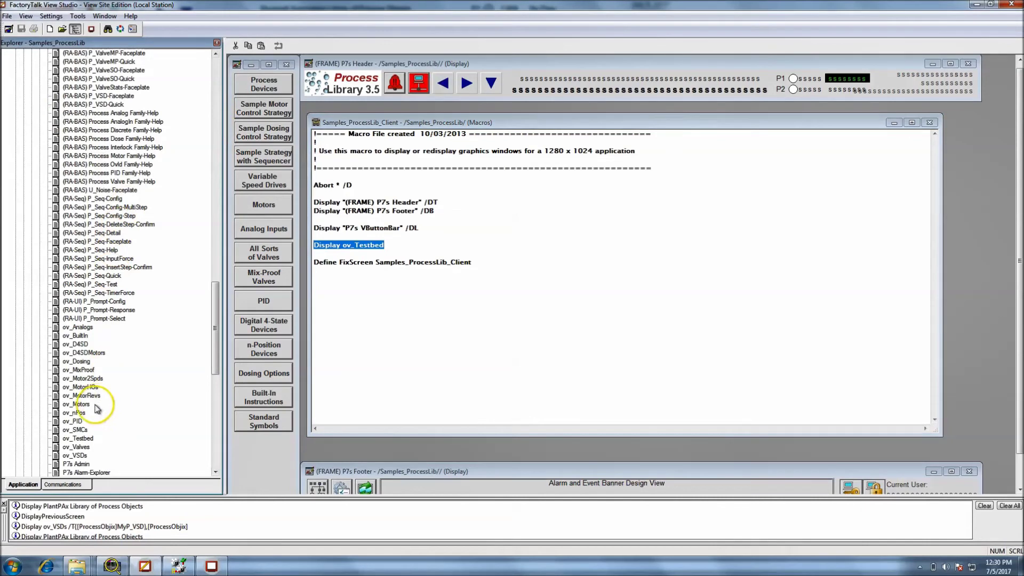
pyautogui.click(84, 438)
pyautogui.moveTo(87, 444); pyautogui.dragTo(302, 331)
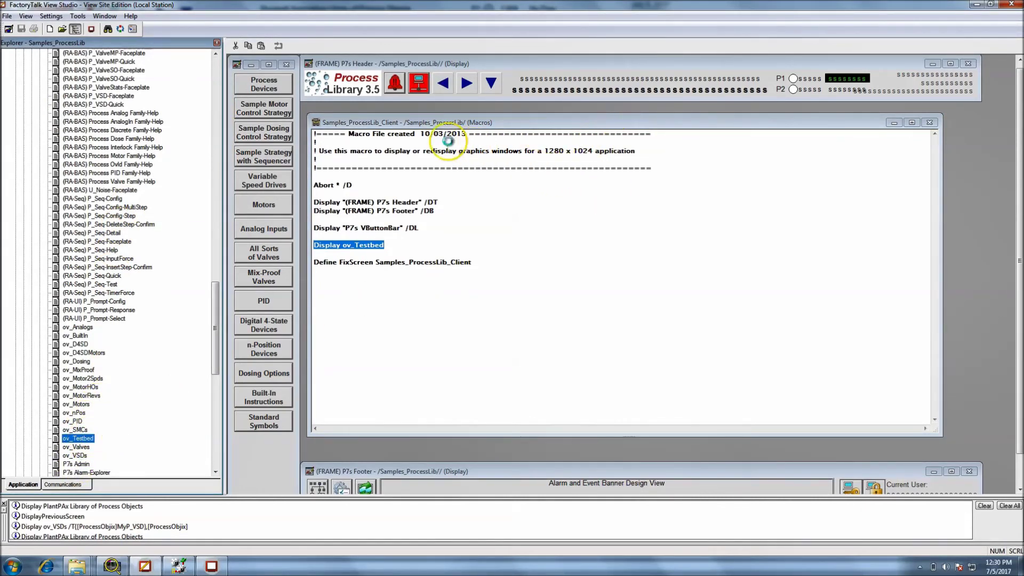
pyautogui.moveTo(408, 133); pyautogui.dragTo(408, 133)
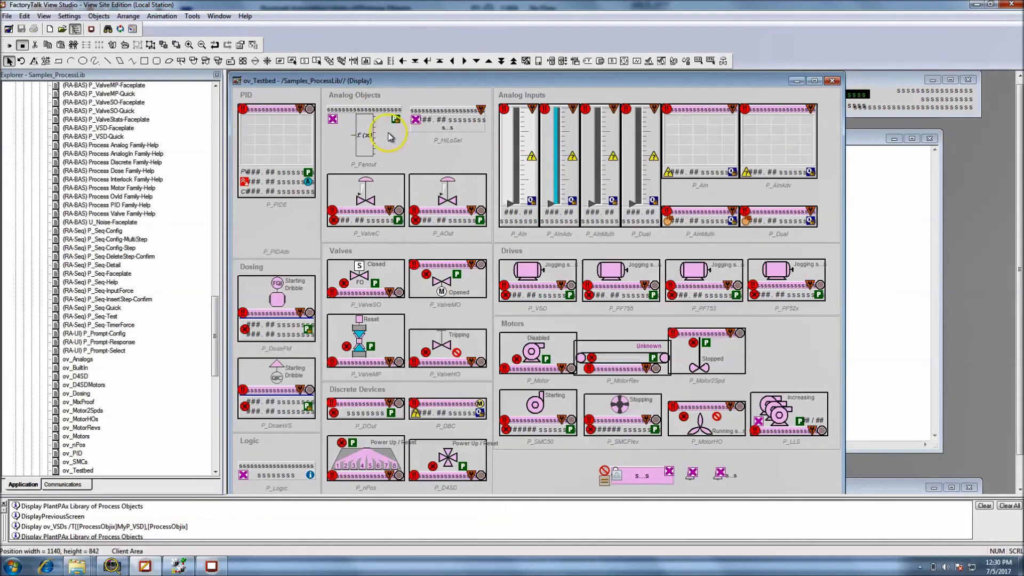
# - Set the ov_Testbed display to Scale when resized in its display settings, and close it saving the changes
pyautogui.click(450, 126)
pyautogui.rightClick(447, 104)
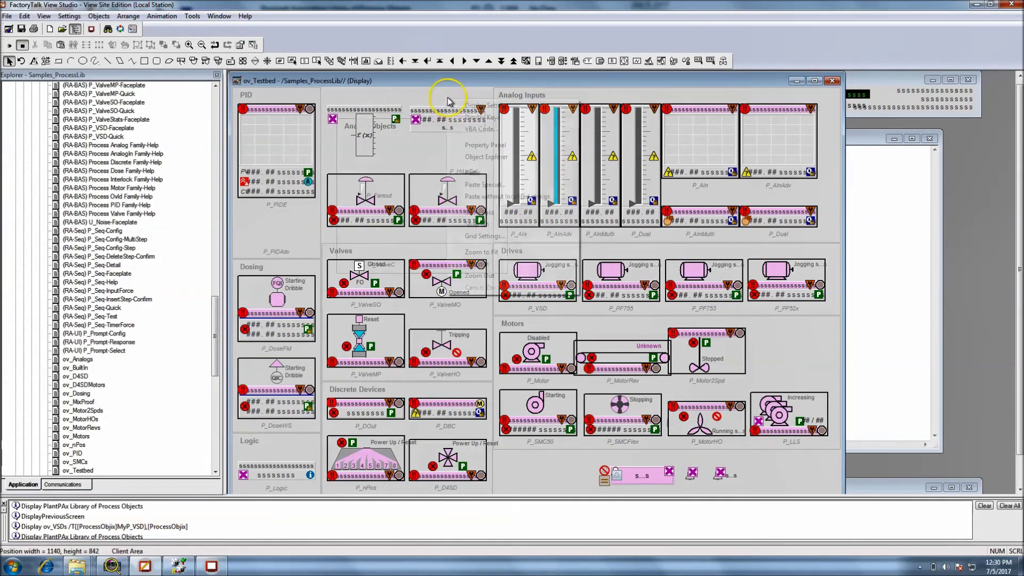
pyautogui.click(459, 101)
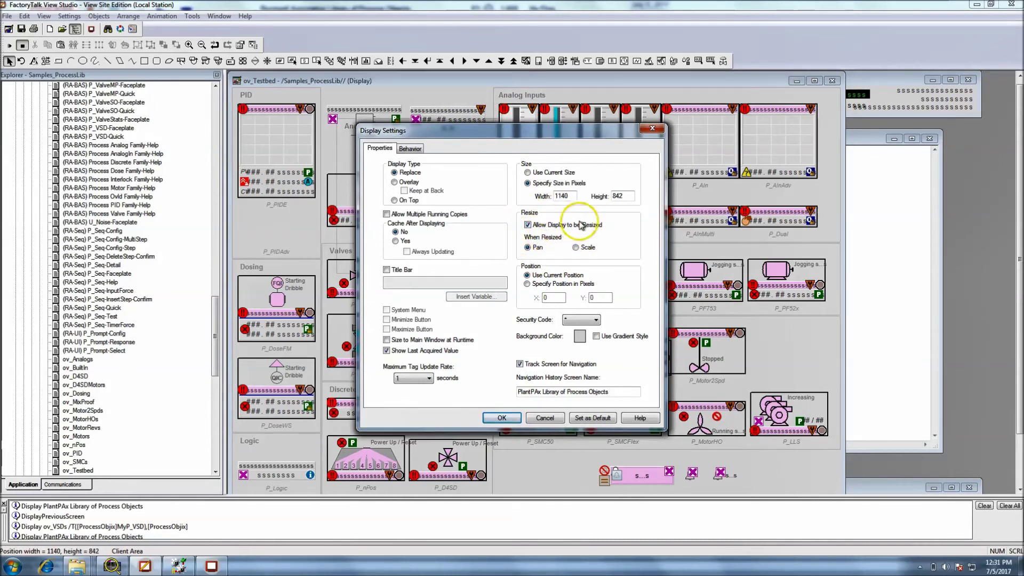
pyautogui.click(576, 247)
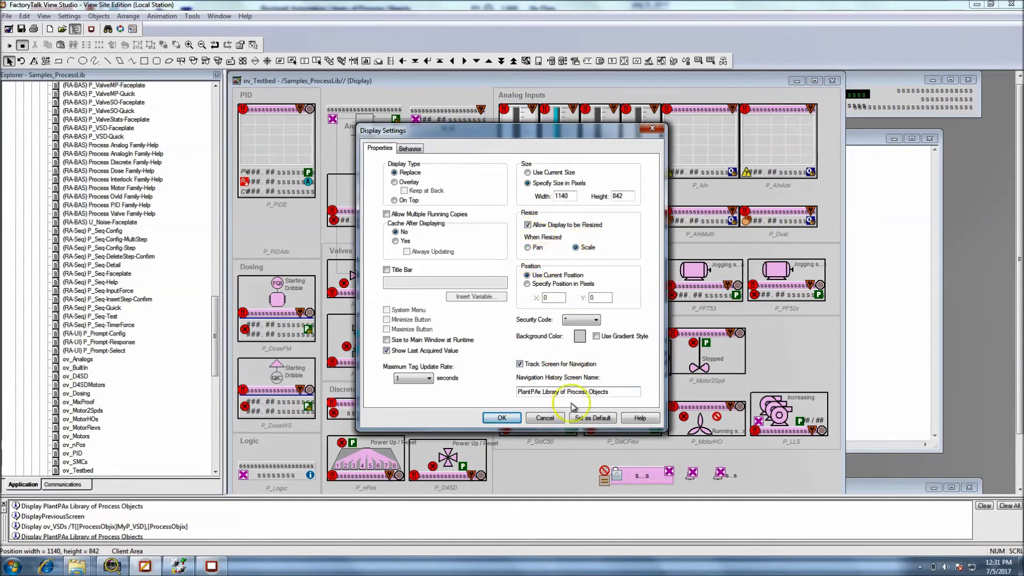
pyautogui.click(501, 417)
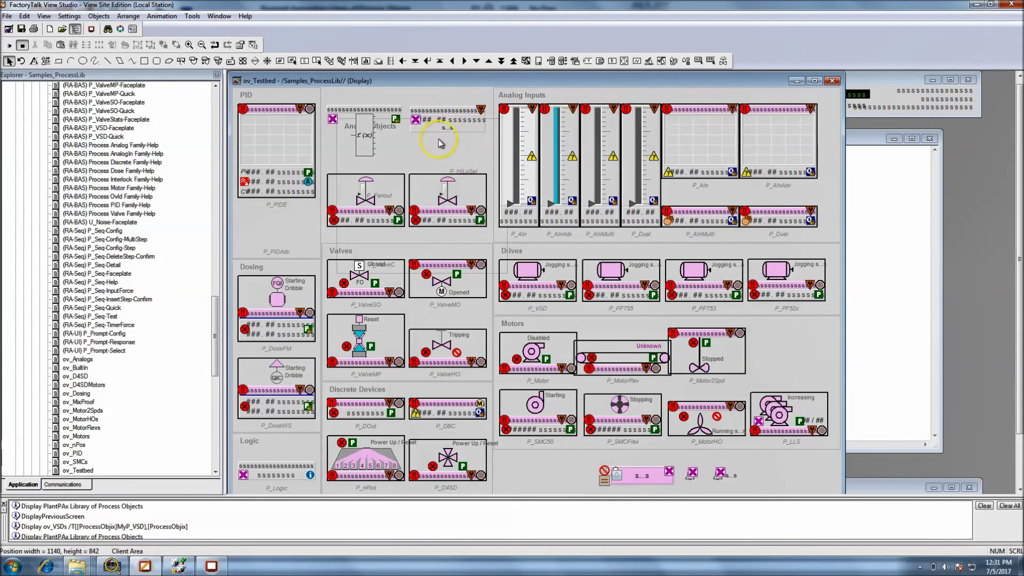
pyautogui.click(425, 114)
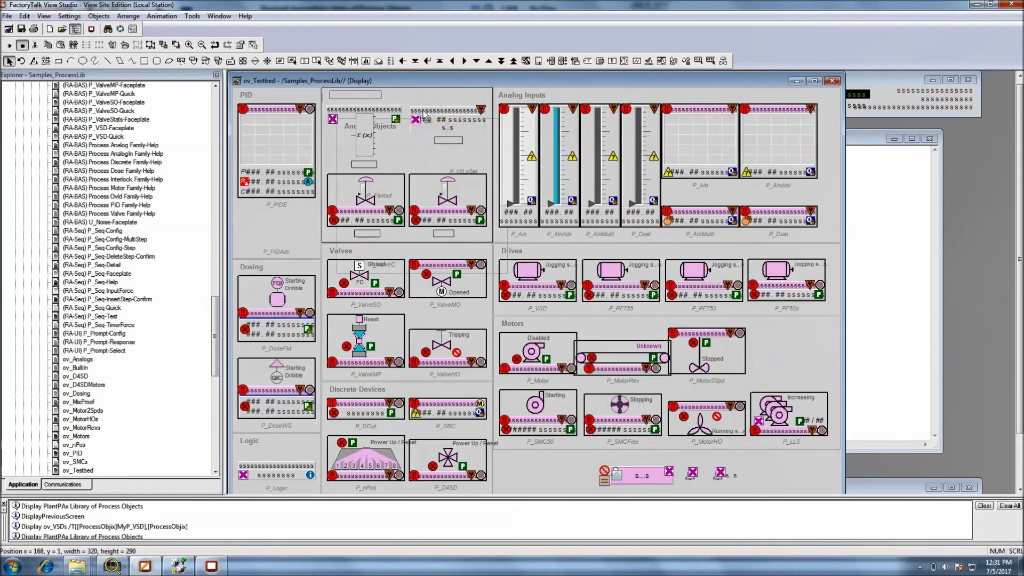
pyautogui.click(832, 82)
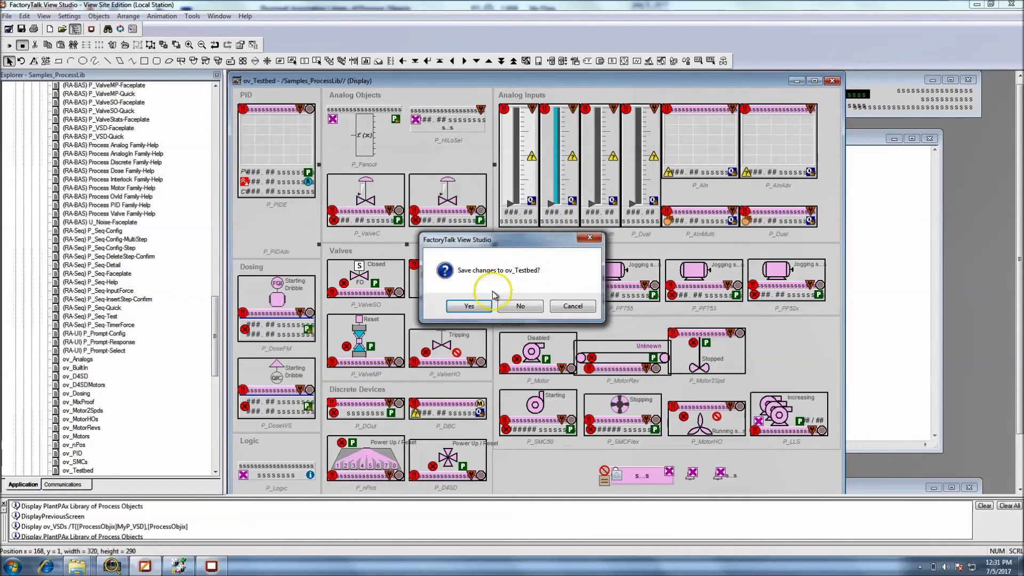
pyautogui.click(469, 305)
# - Switch to the running SE client and reload its docked displays and ov_Testbed by rerunning the startup macro from the footer
pyautogui.click(212, 566)
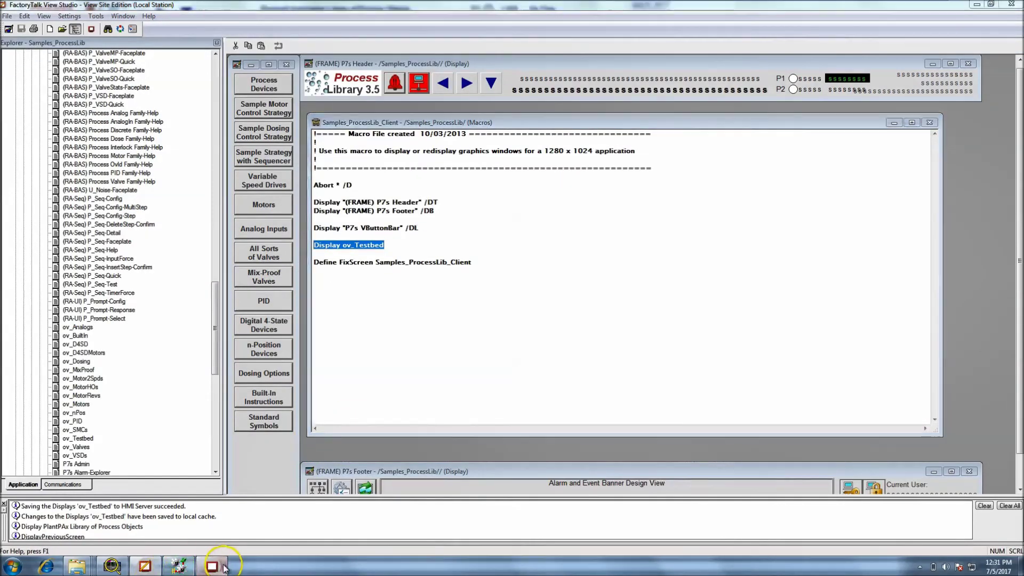
pyautogui.click(59, 543)
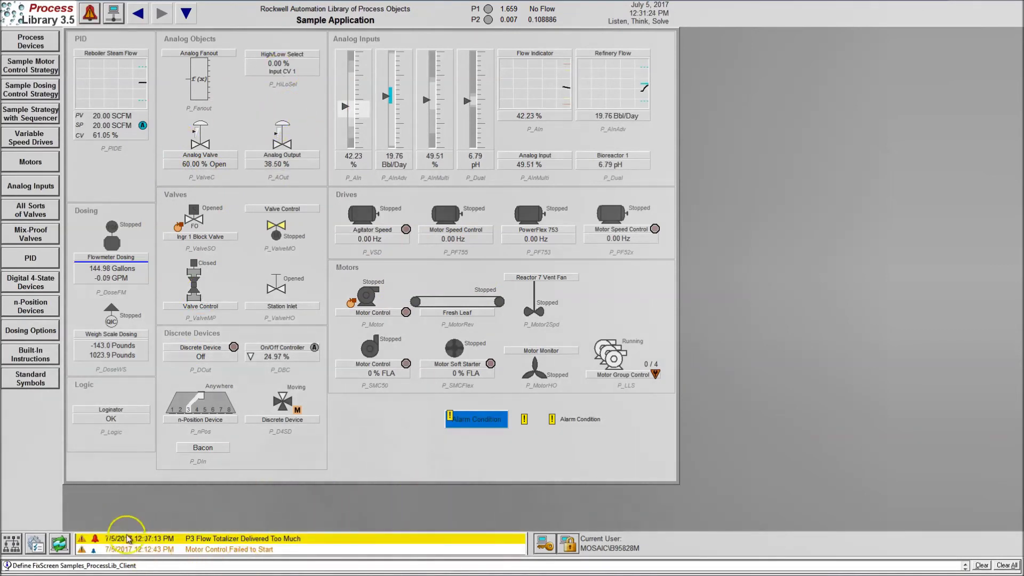
pyautogui.click(256, 494)
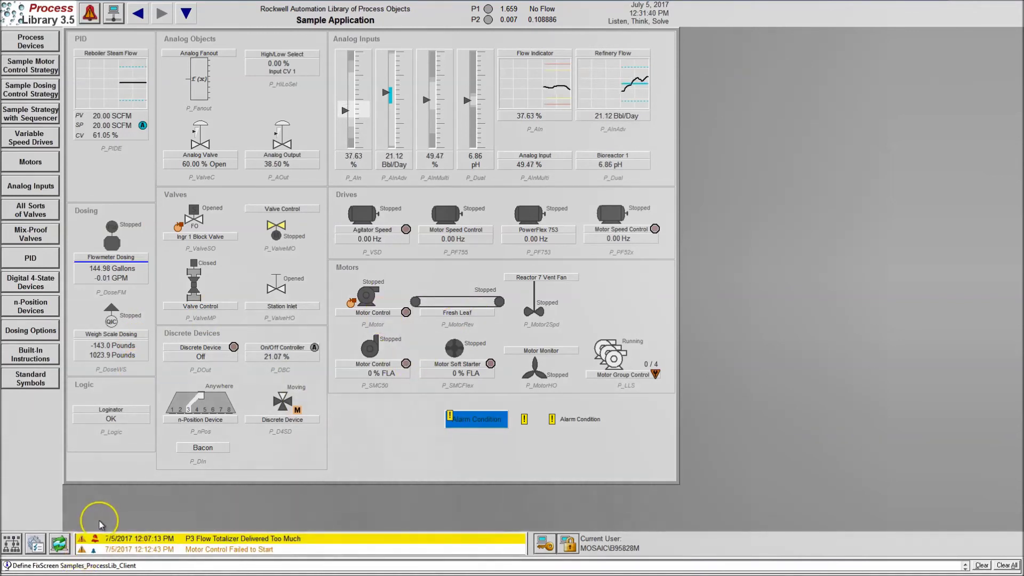
# - Return to FactoryTalk View Studio and examine the Samples_ProcessLib_Client macro's commands, the P7s VButtonBar reference and the 1280 x 1024 application comment
pyautogui.press('super')
pyautogui.click(154, 561)
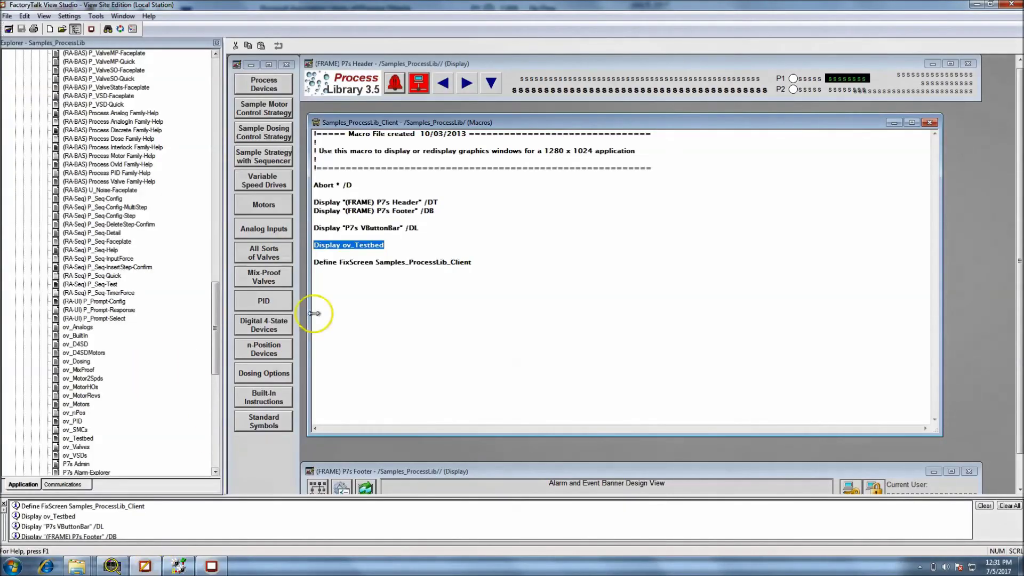
pyautogui.click(488, 269)
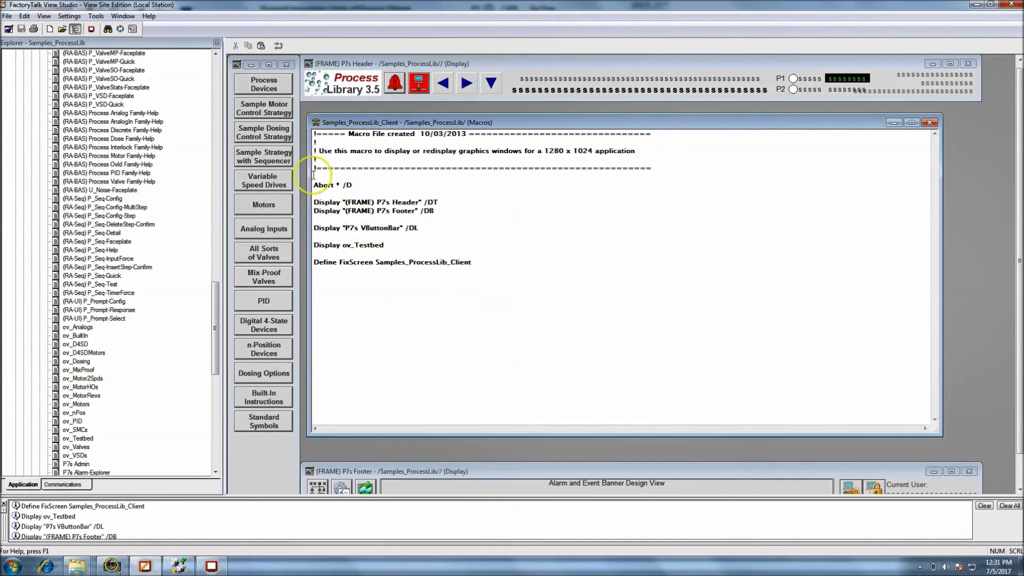
pyautogui.moveTo(313, 185); pyautogui.dragTo(457, 280)
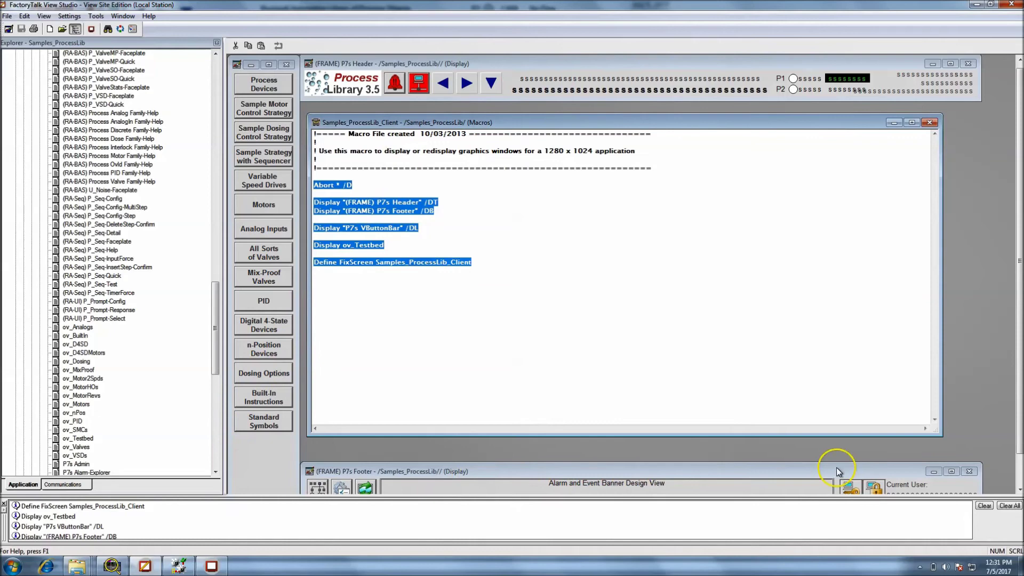
pyautogui.moveTo(1019, 453); pyautogui.dragTo(1019, 484)
pyautogui.click(465, 216)
pyautogui.moveTo(406, 194); pyautogui.dragTo(346, 196)
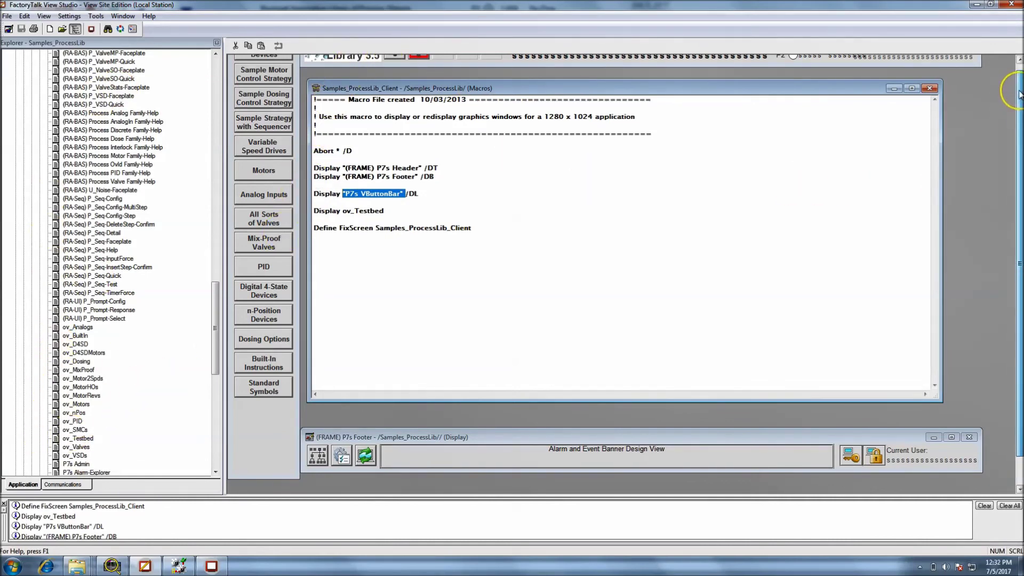
pyautogui.click(1019, 75)
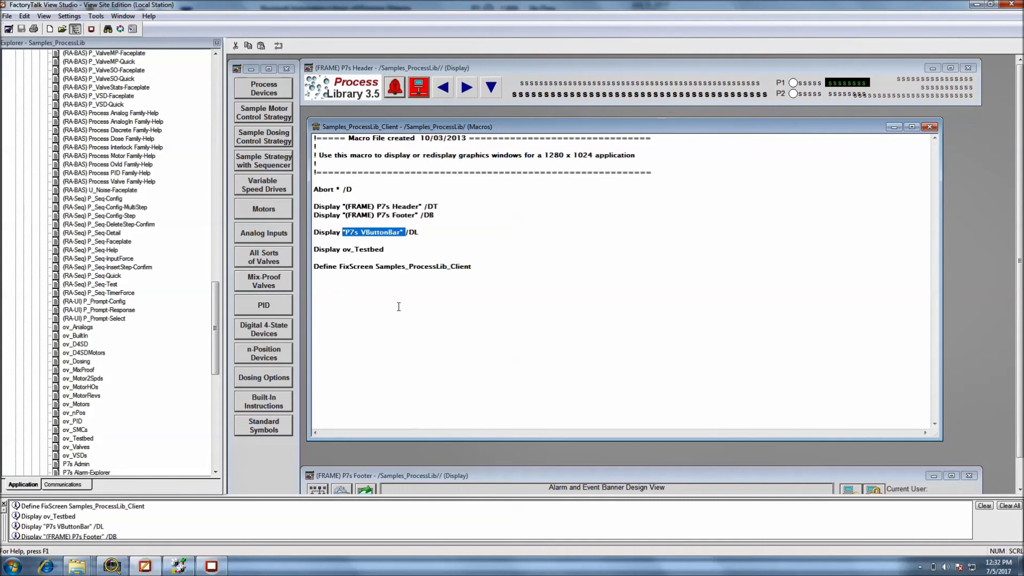
pyautogui.moveTo(476, 267); pyautogui.dragTo(313, 187)
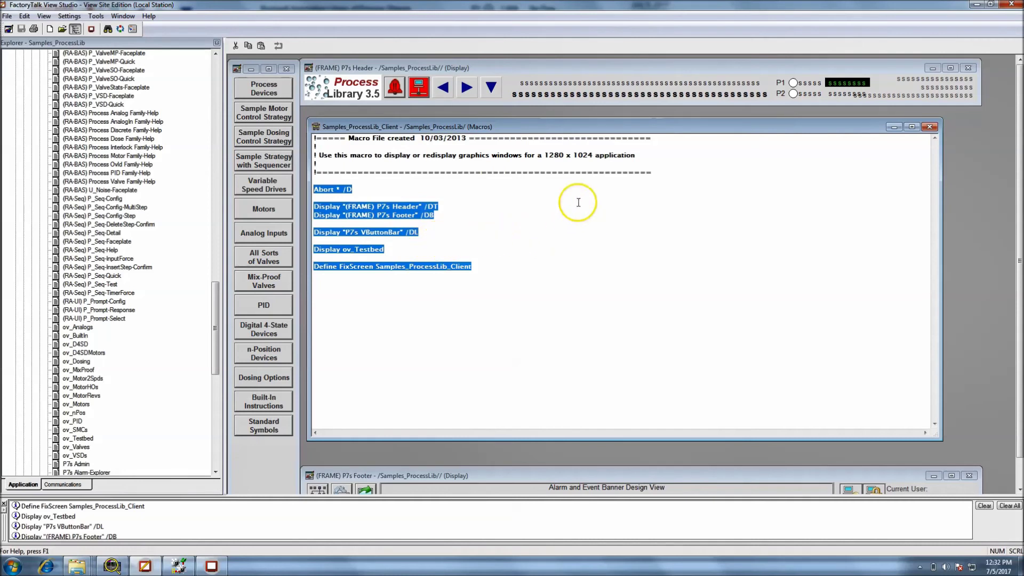
pyautogui.click(642, 157)
pyautogui.moveTo(641, 156); pyautogui.dragTo(548, 157)
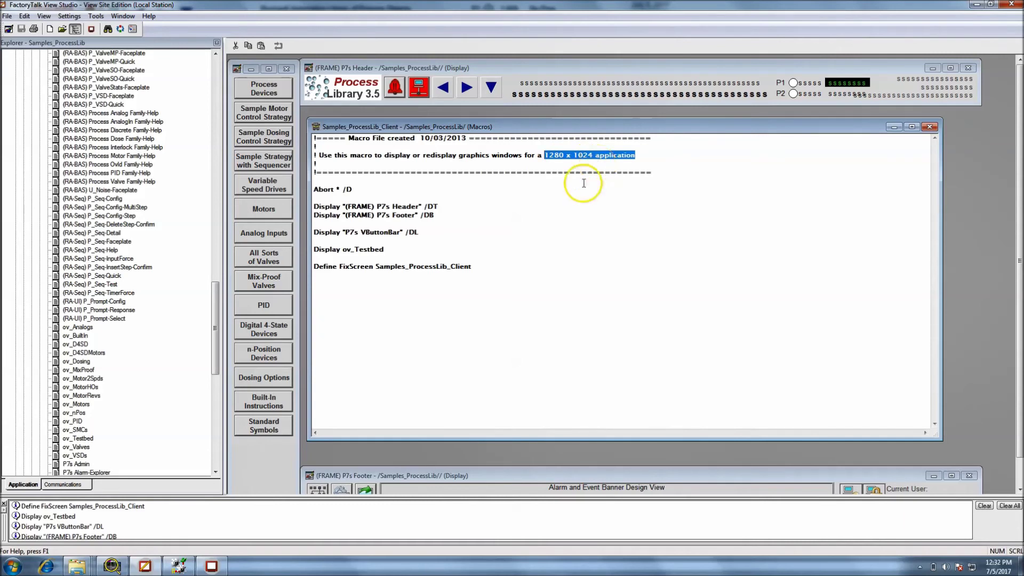
pyautogui.click(539, 246)
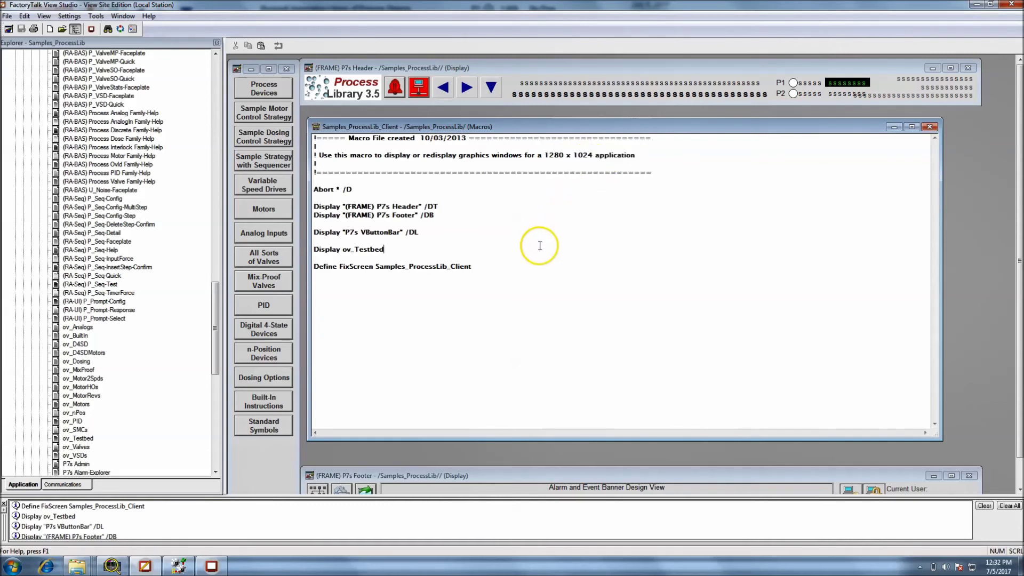
# - Inspect the Sample Application layout in the running SE client, and return to FactoryTalk View Studio
pyautogui.click(221, 568)
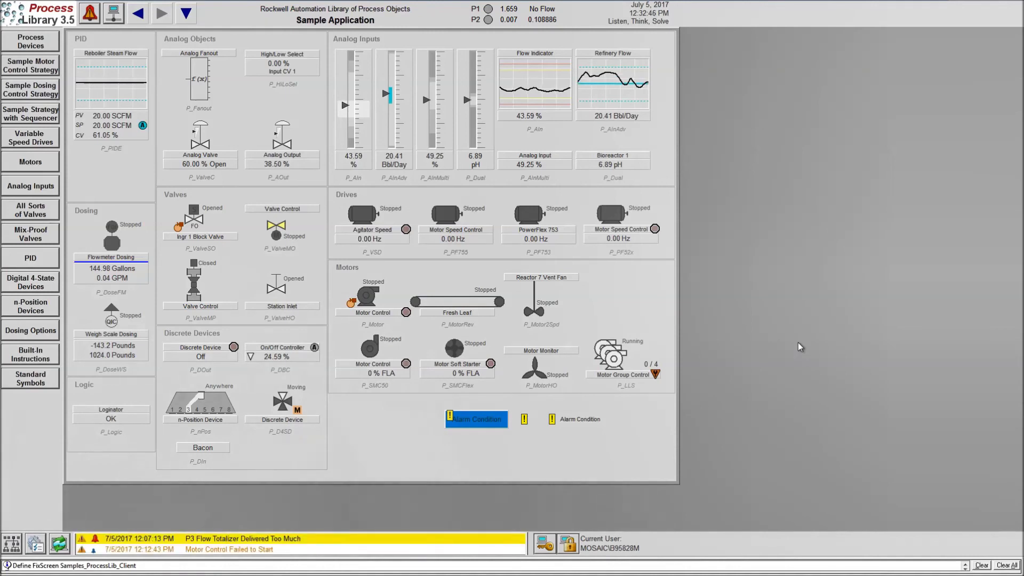
pyautogui.click(434, 499)
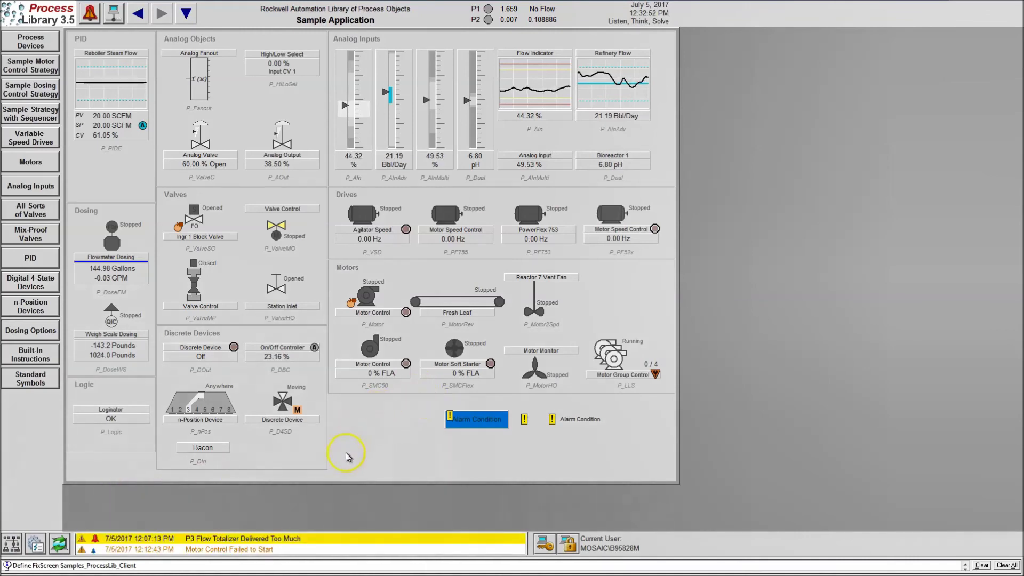
pyautogui.press('super')
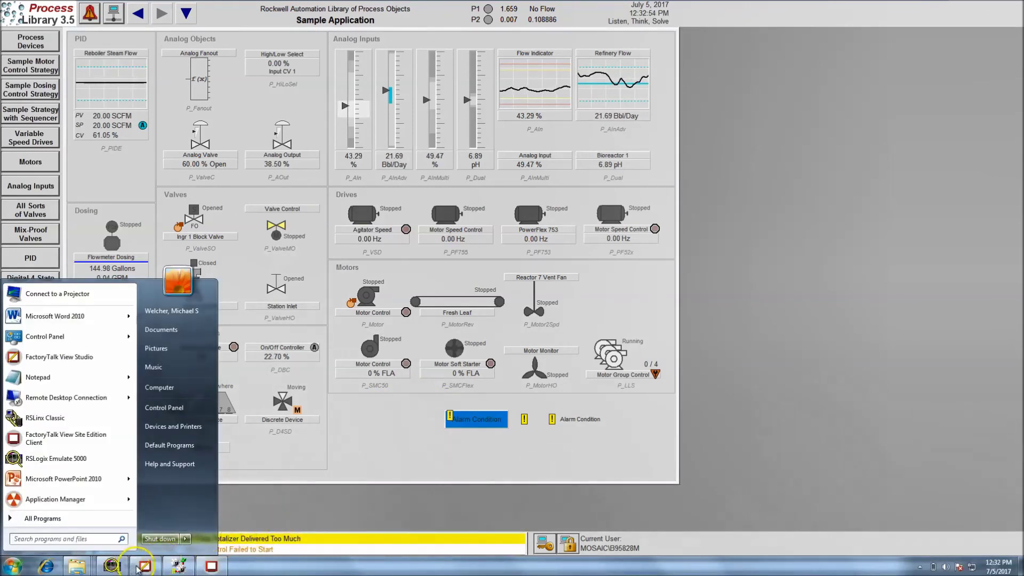
pyautogui.hotkey('alt', 'Tab')
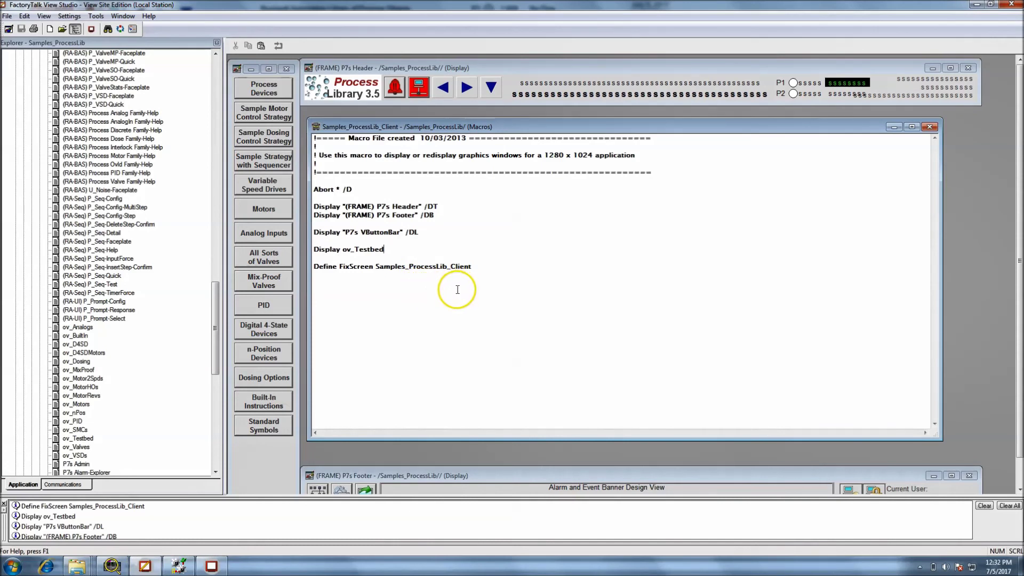
# - Examine the macro's full command list, the /DT, /DB and /DL docking options and the Abort * /D line, along with the Macros folder
pyautogui.moveTo(478, 273); pyautogui.dragTo(314, 179)
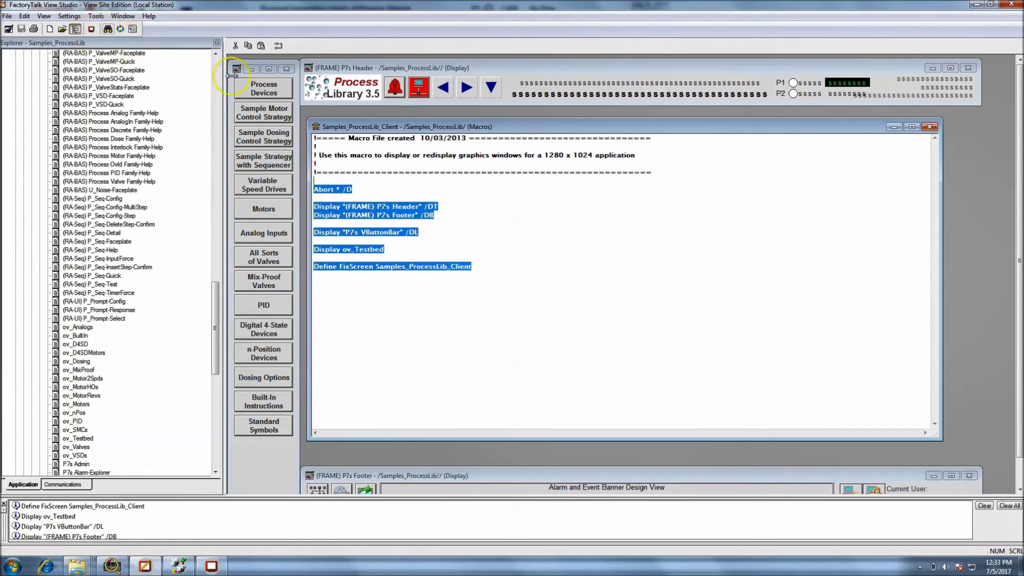
pyautogui.moveTo(213, 368); pyautogui.dragTo(214, 427)
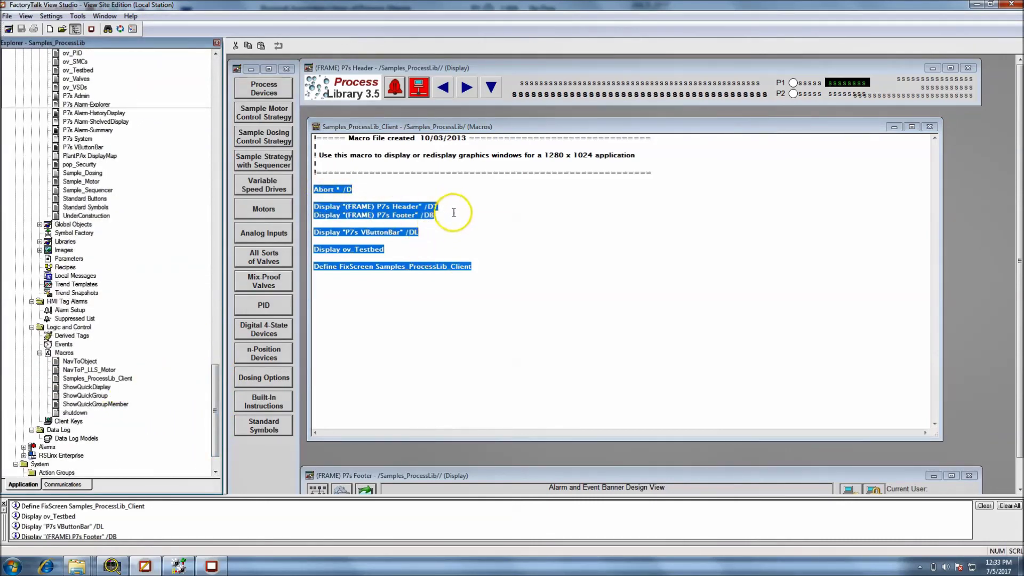
pyautogui.click(487, 281)
pyautogui.moveTo(487, 274); pyautogui.dragTo(386, 235)
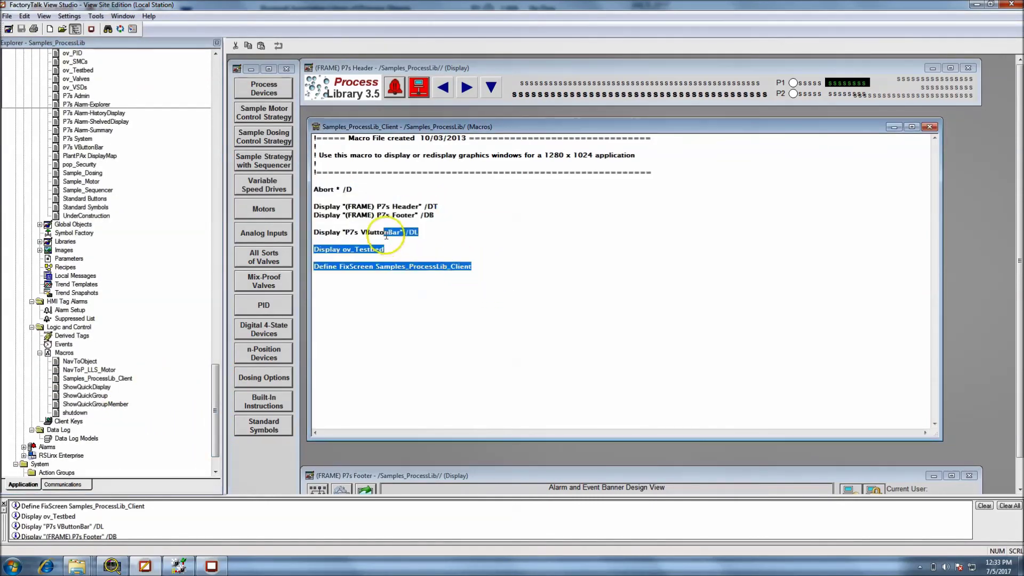
pyautogui.click(453, 207)
pyautogui.moveTo(453, 206); pyautogui.dragTo(425, 206)
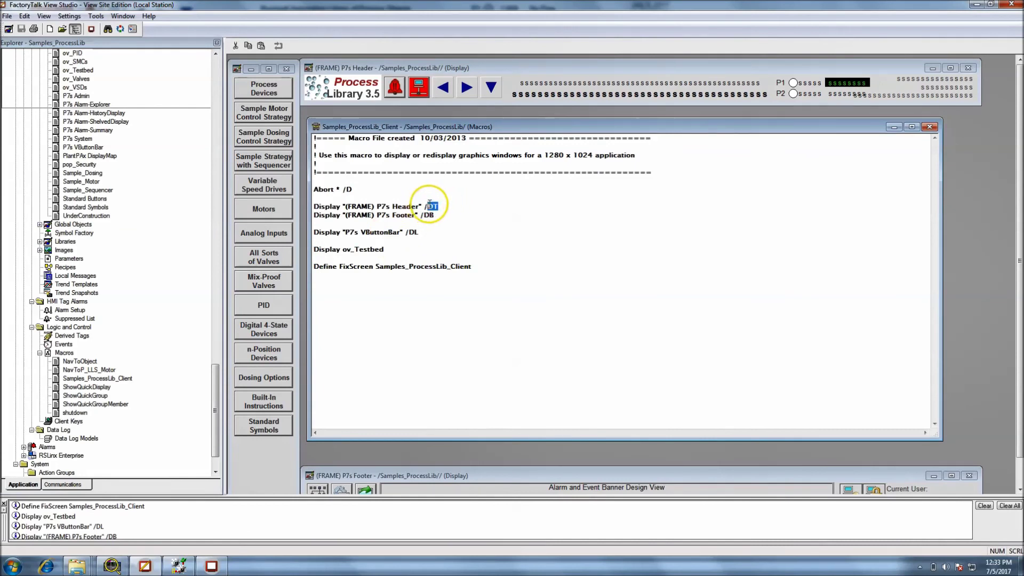
pyautogui.click(426, 222)
pyautogui.moveTo(421, 232); pyautogui.dragTo(416, 233)
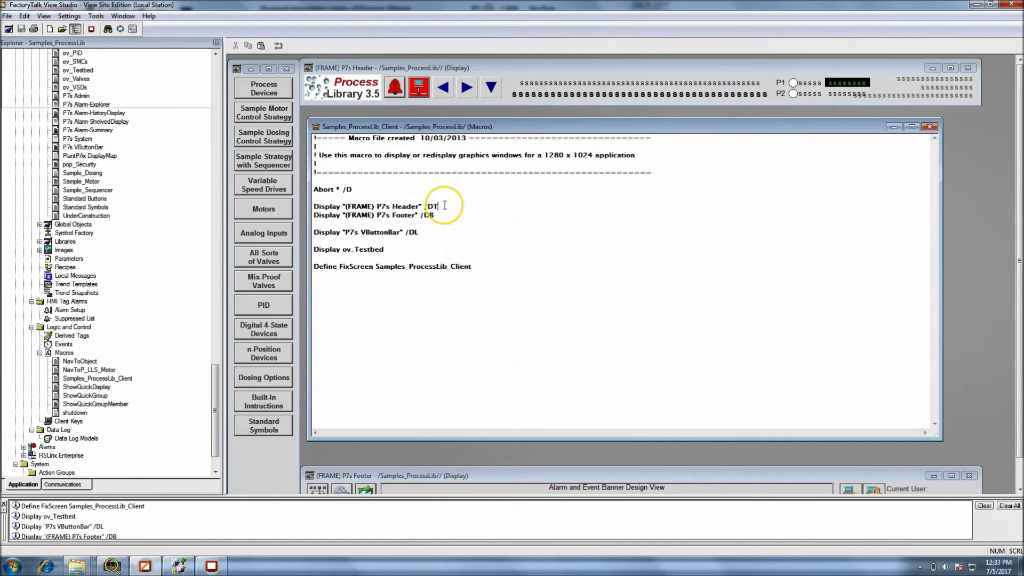
pyautogui.moveTo(444, 205); pyautogui.dragTo(434, 206)
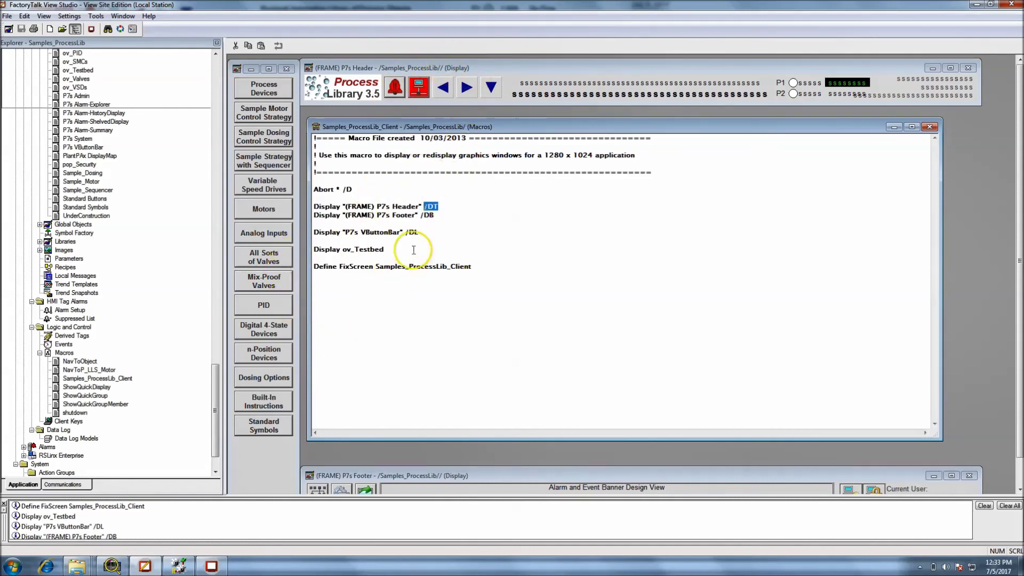
pyautogui.doubleClick(428, 215)
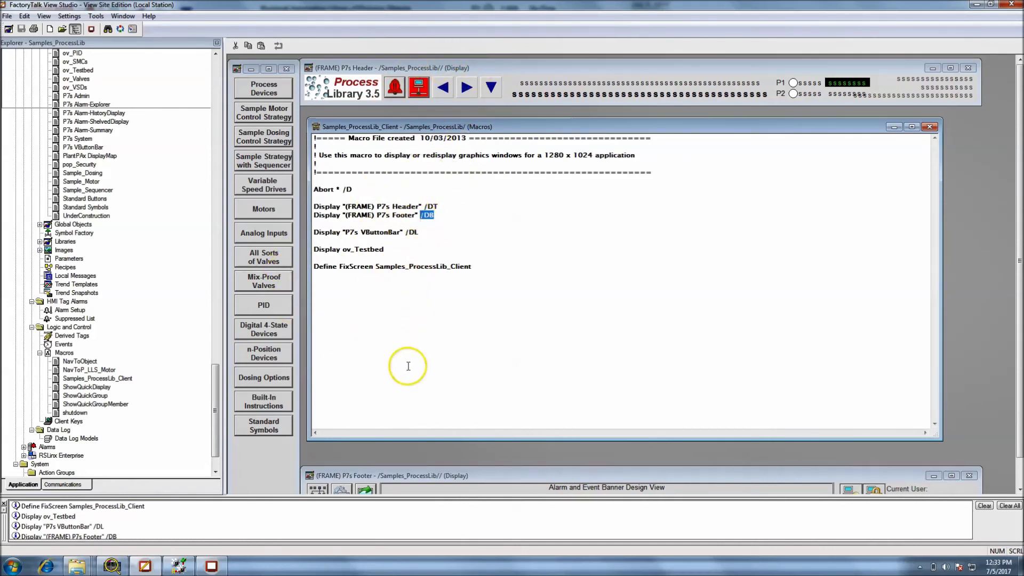
pyautogui.doubleClick(412, 232)
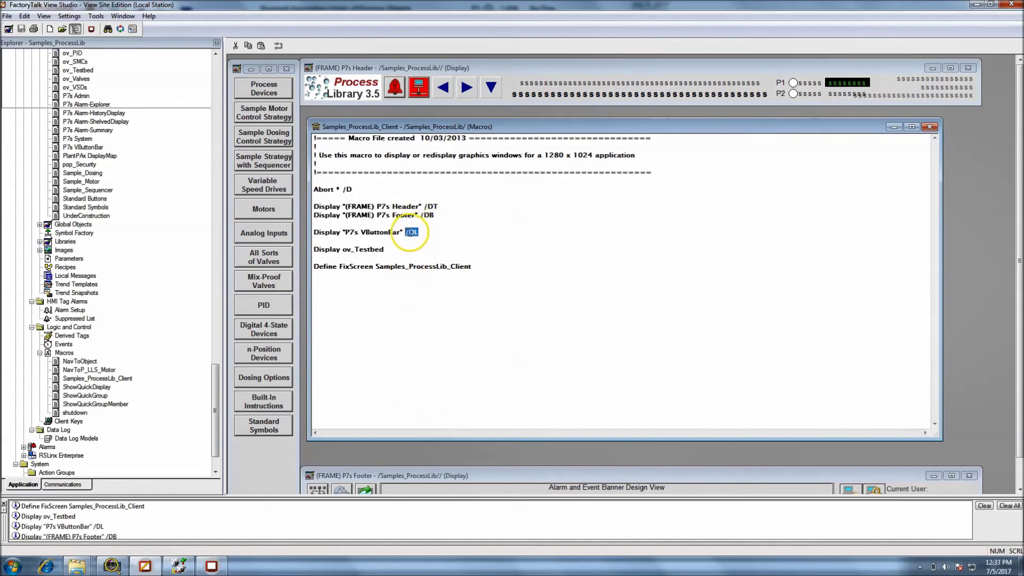
pyautogui.click(426, 228)
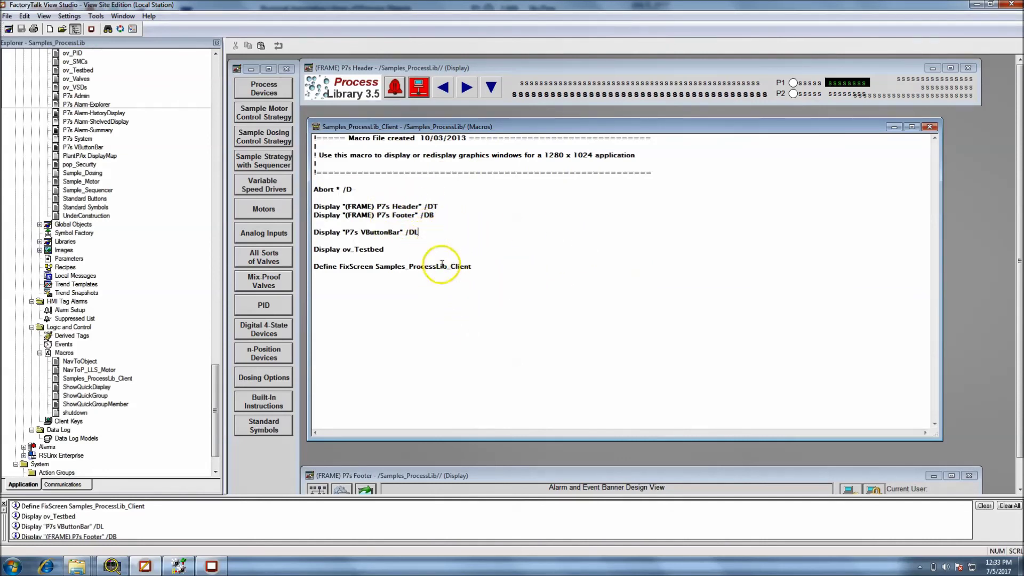
pyautogui.click(456, 293)
pyautogui.moveTo(456, 293); pyautogui.dragTo(320, 182)
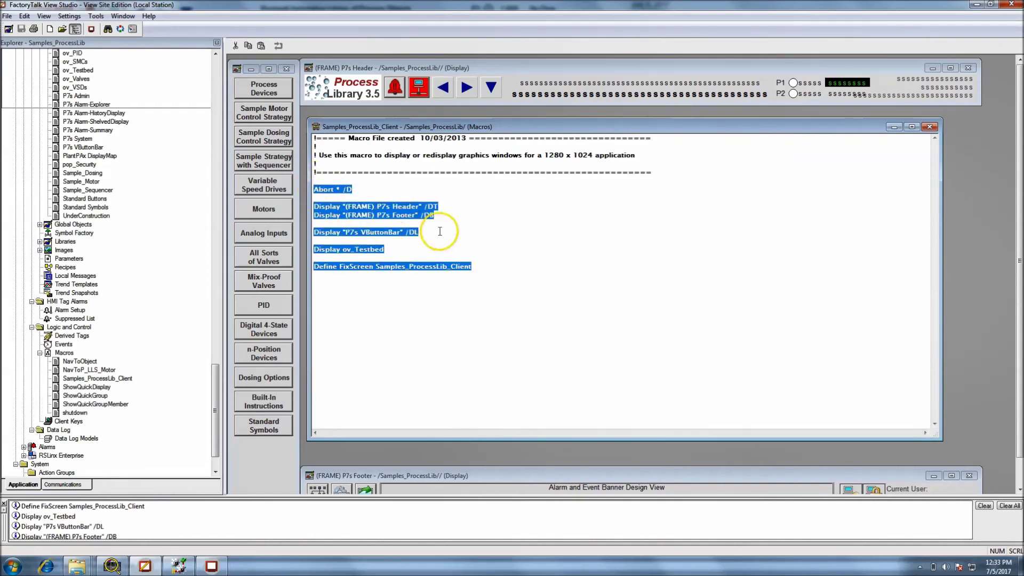
pyautogui.moveTo(398, 188); pyautogui.dragTo(312, 189)
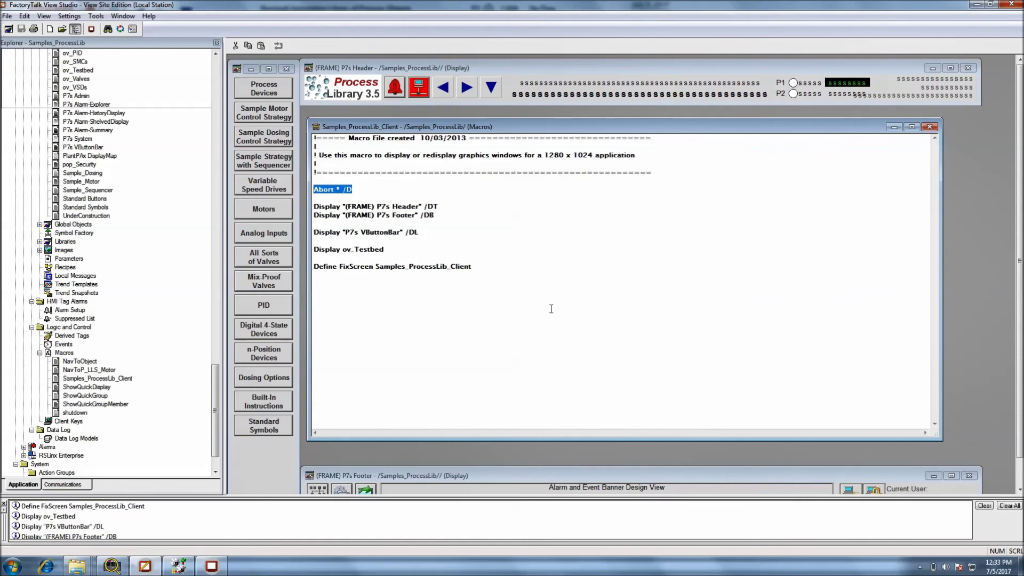
# - Check tag substitution for the button group in the P7s Footer display, close it, and select the green reload icon within the group
pyautogui.click(366, 489)
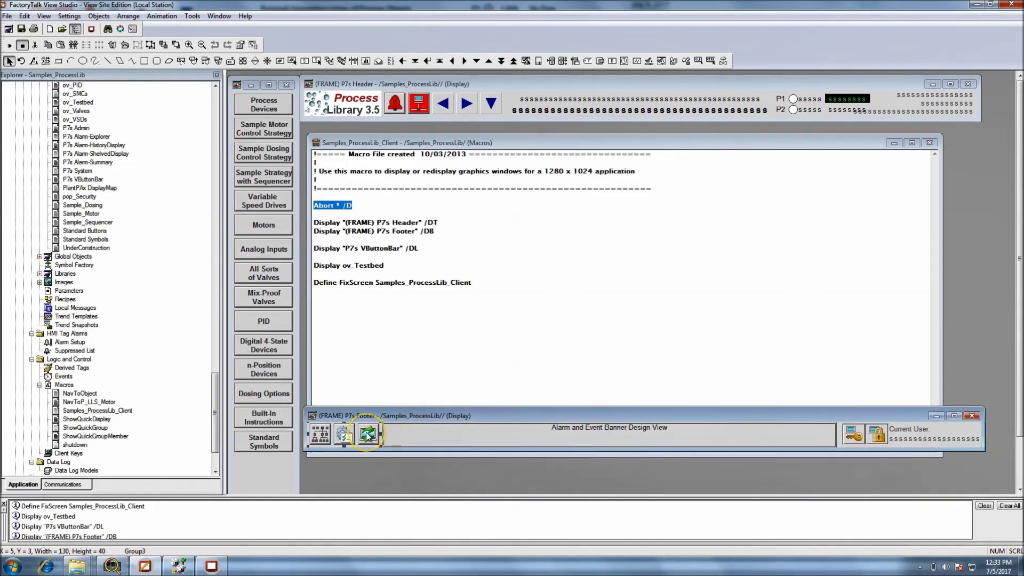
pyautogui.rightClick(366, 432)
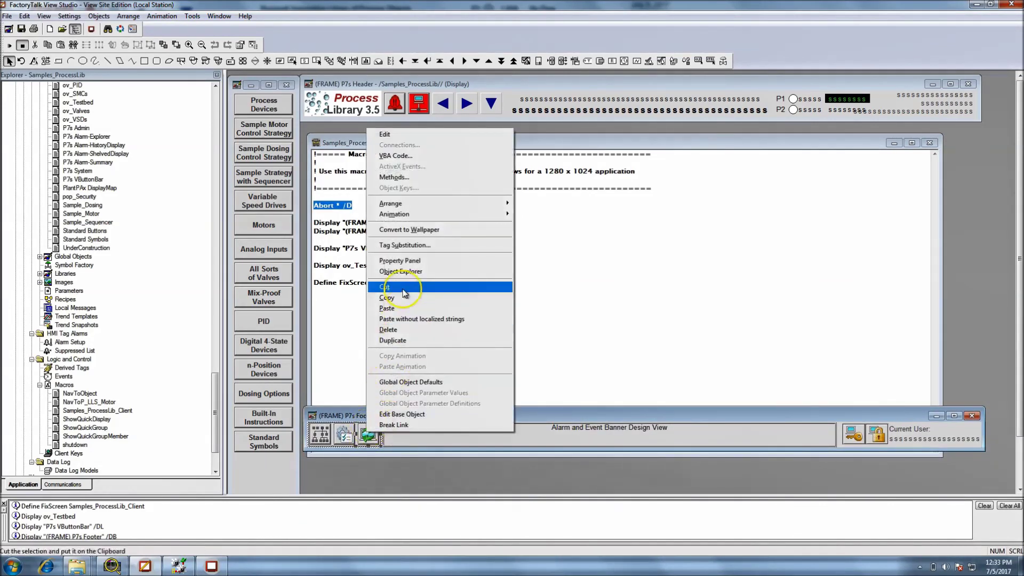
pyautogui.click(416, 250)
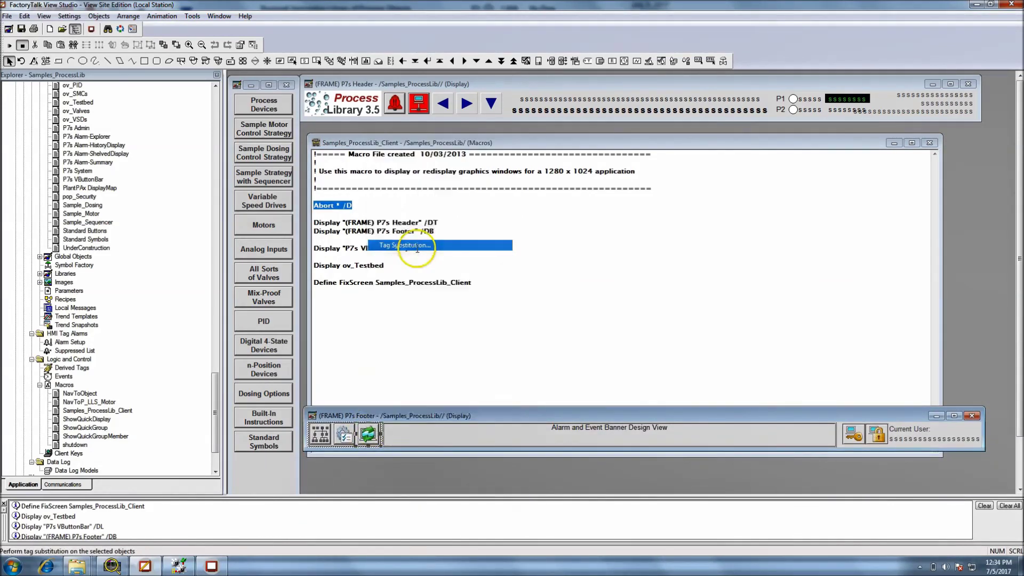
pyautogui.click(587, 342)
pyautogui.rightClick(368, 432)
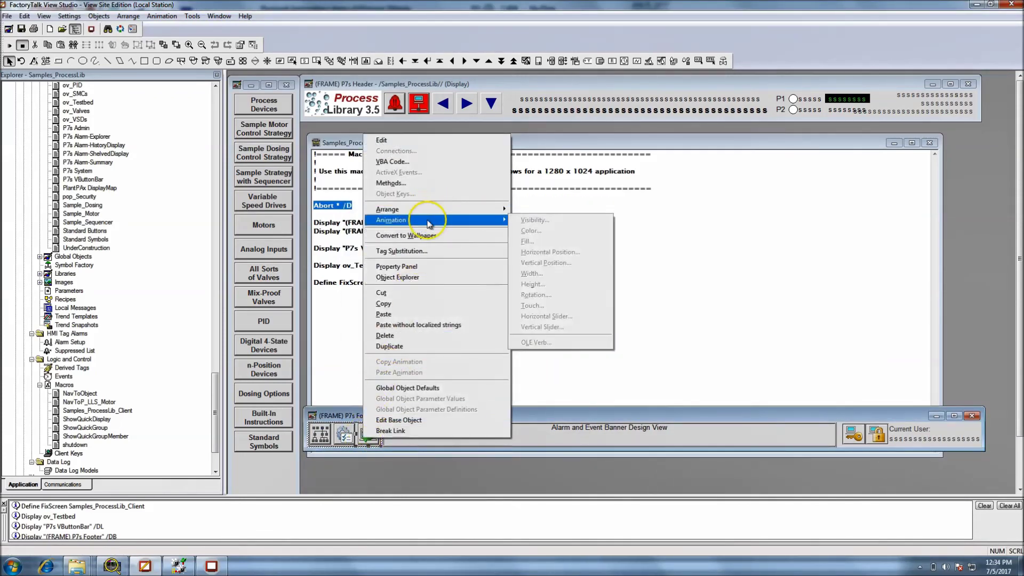
pyautogui.click(388, 425)
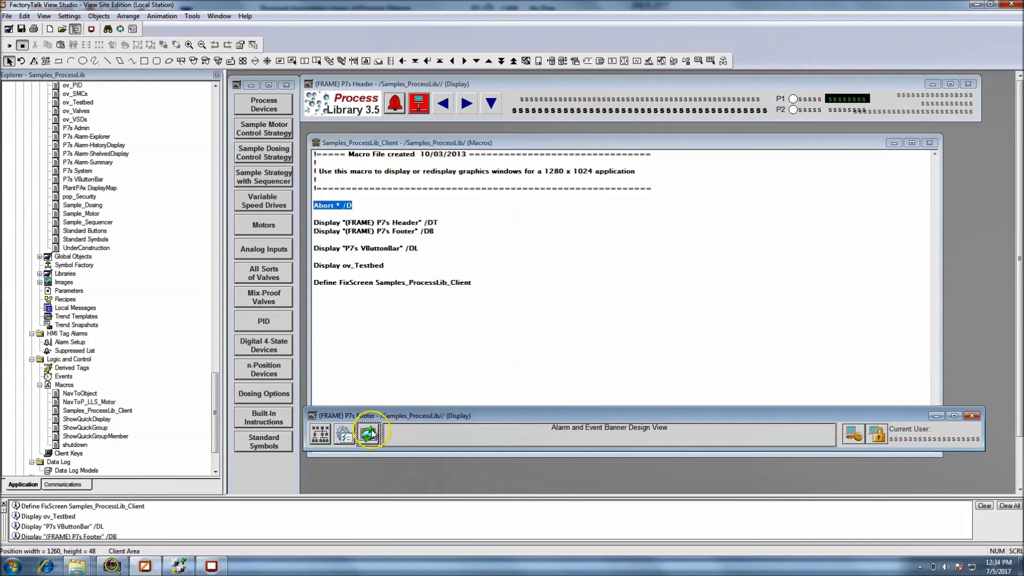
# - Inspect the VBA code behind the footer's green reload icon, and close the code window and the Visual Basic editor
pyautogui.rightClick(373, 430)
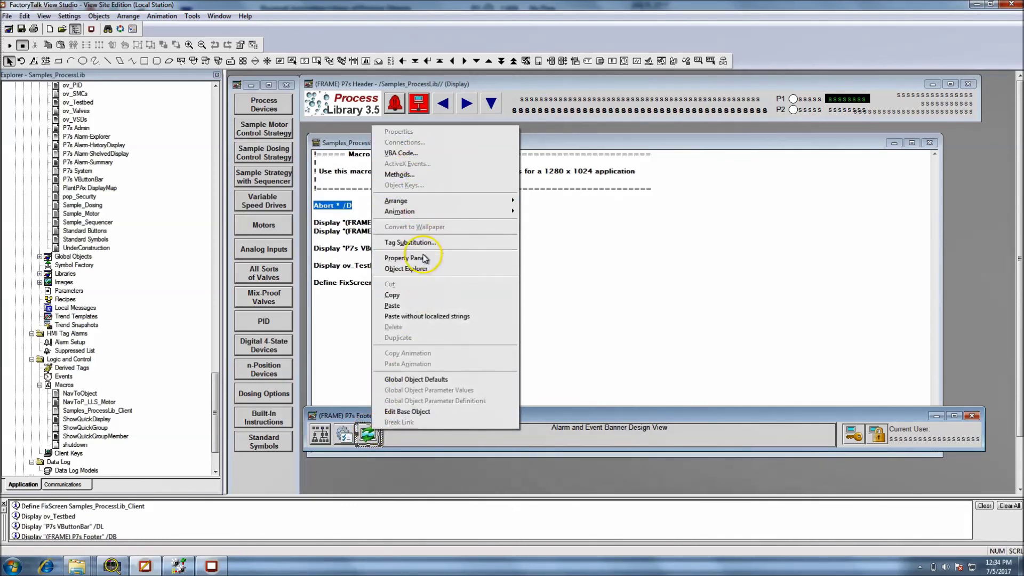
pyautogui.click(400, 153)
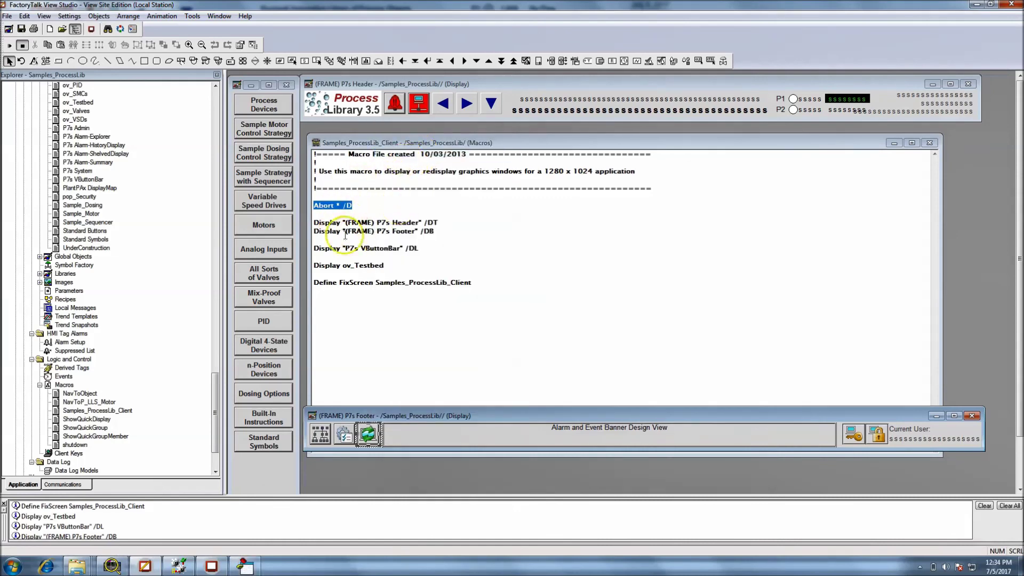
pyautogui.click(250, 563)
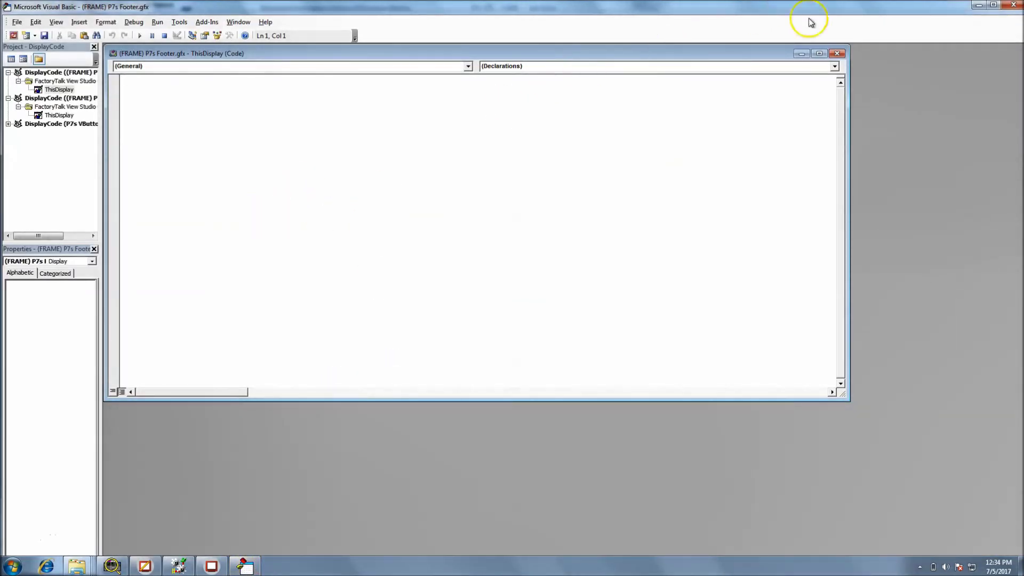
pyautogui.click(837, 53)
pyautogui.click(1014, 6)
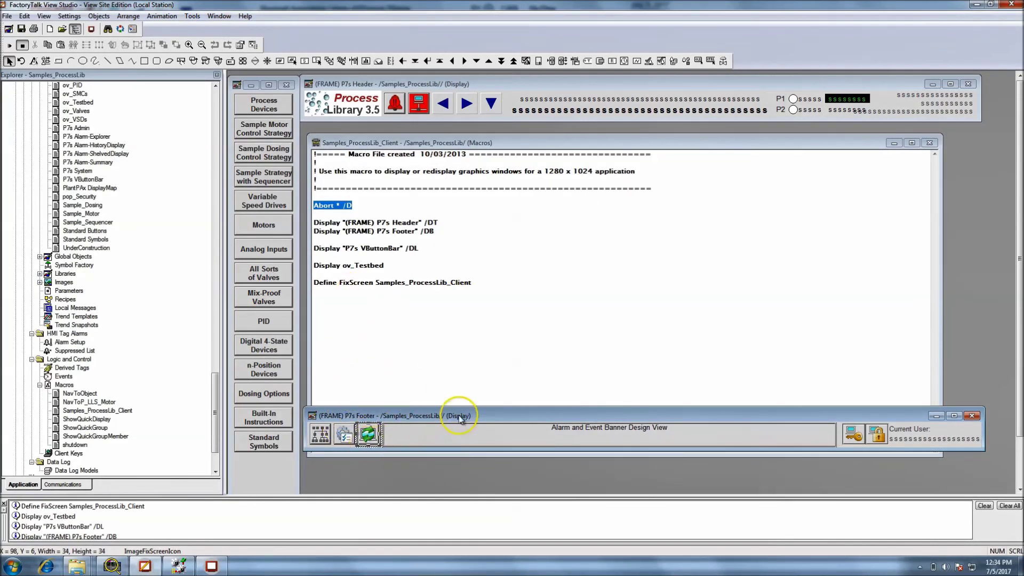
# - Return to the Samples_ProcessLib_Client macro and highlight all commands from Abort * /D through Define FixScreen Samples_ProcessLib_Client
pyautogui.click(510, 320)
pyautogui.moveTo(480, 269); pyautogui.dragTo(314, 188)
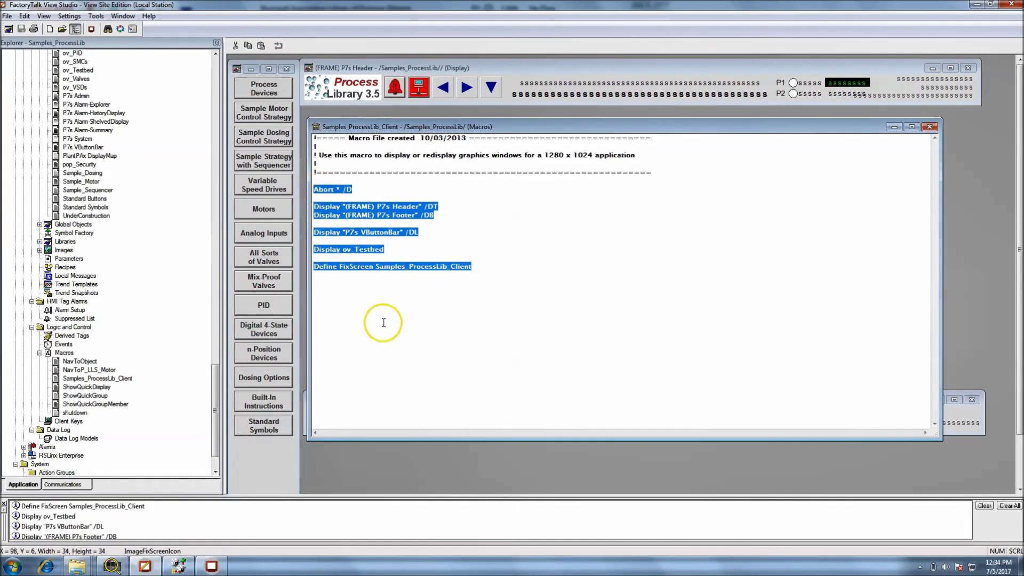